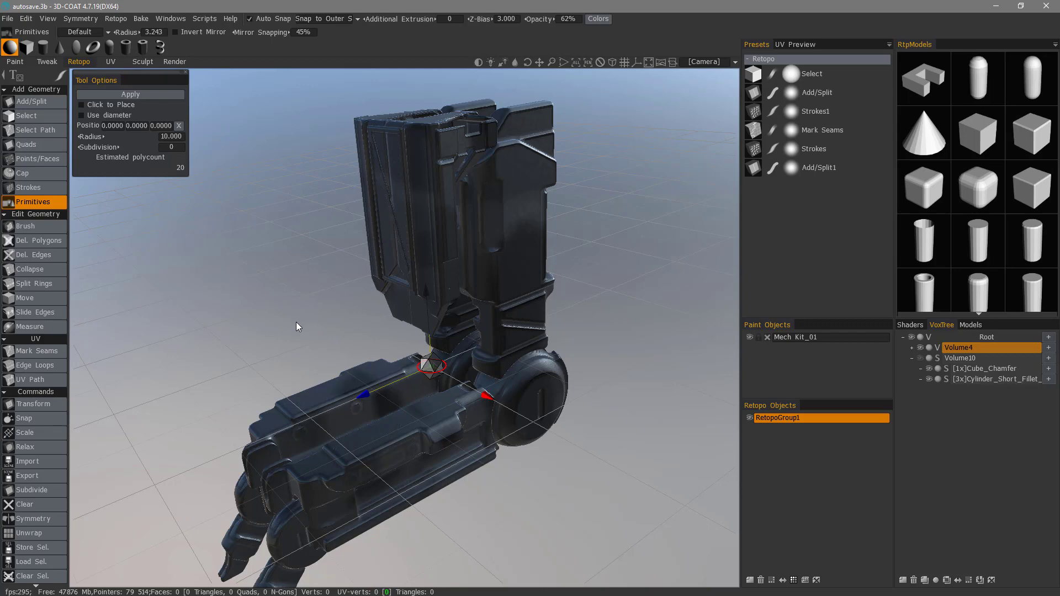
# - Choose the cone as the retopo primitive
pyautogui.moveTo(312, 224); pyautogui.dragTo(310, 274)
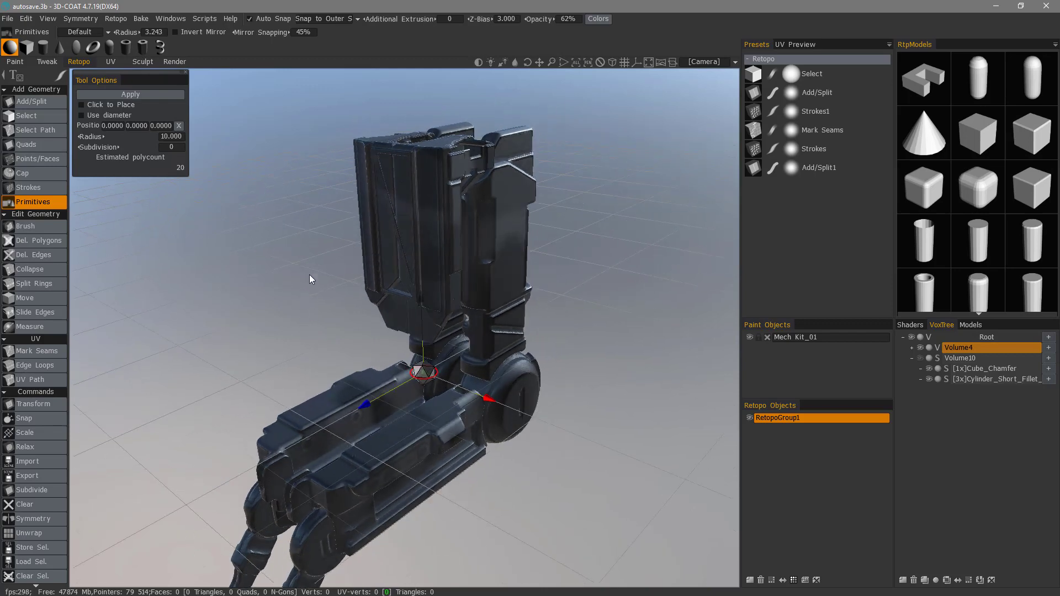
pyautogui.click(60, 52)
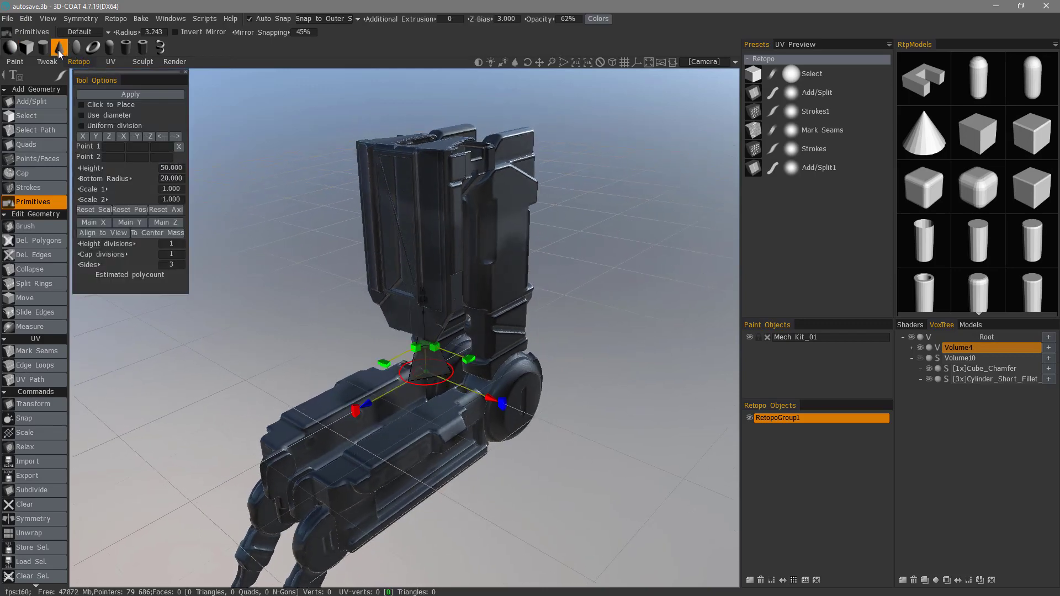
pyautogui.keyDown('alt'); pyautogui.moveTo(430, 368); pyautogui.dragTo(521, 353); pyautogui.keyUp('alt')
pyautogui.keyDown('alt'); pyautogui.moveTo(668, 265); pyautogui.dragTo(563, 287); pyautogui.keyUp('alt')
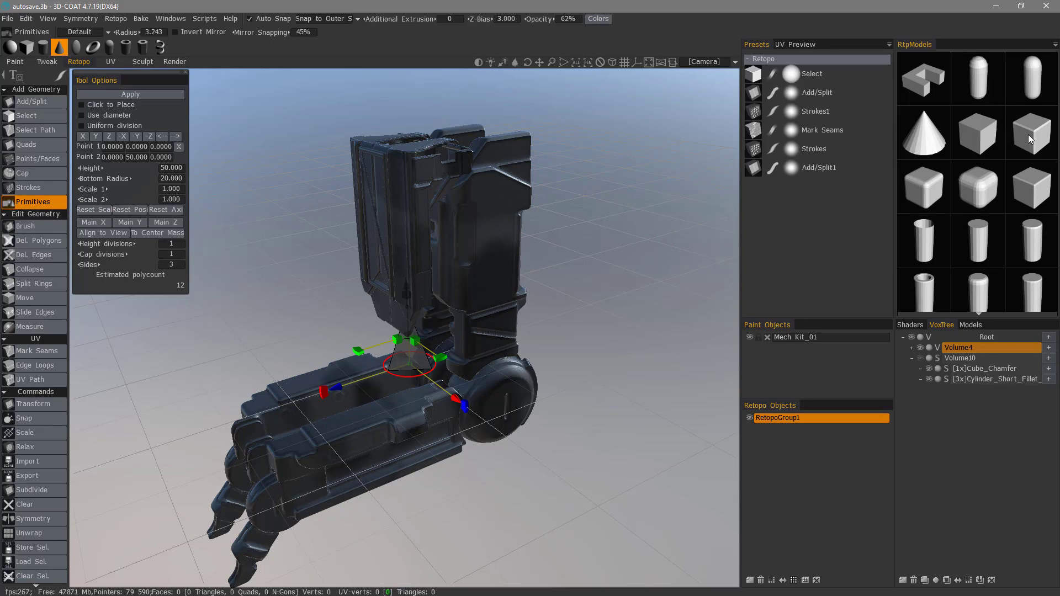
# - Load the slightly chamfered cube from the retopo model library as the primitive
pyautogui.scroll(-1, 979, 283)
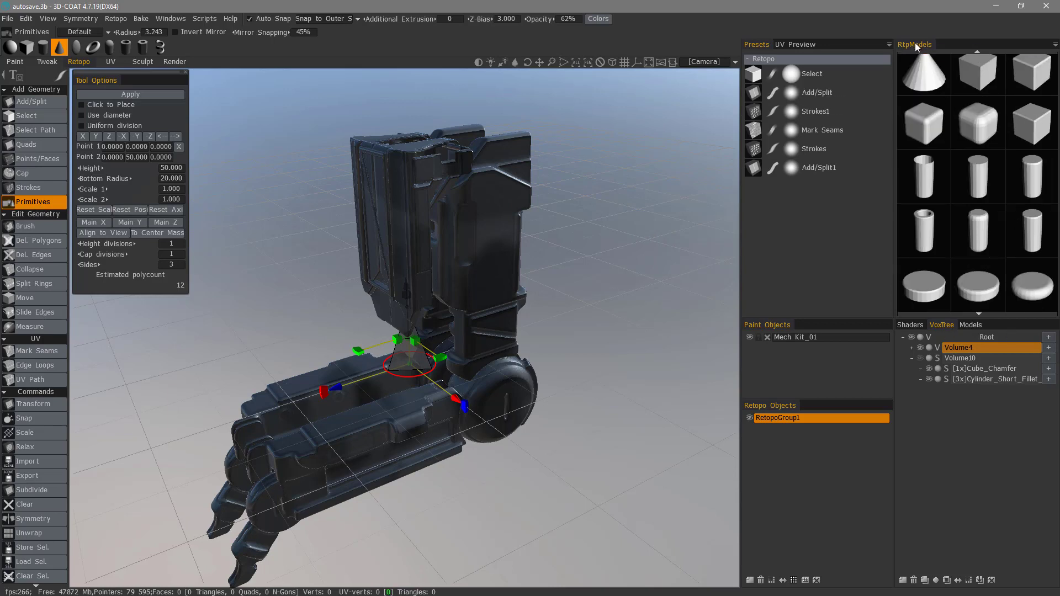
pyautogui.scroll(1, 979, 147)
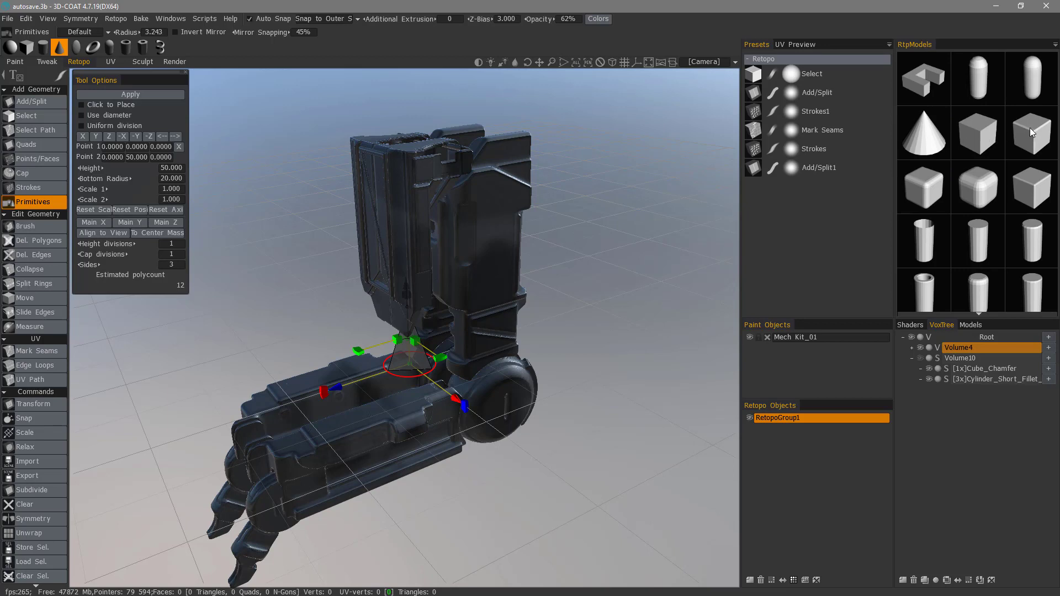
pyautogui.click(1031, 132)
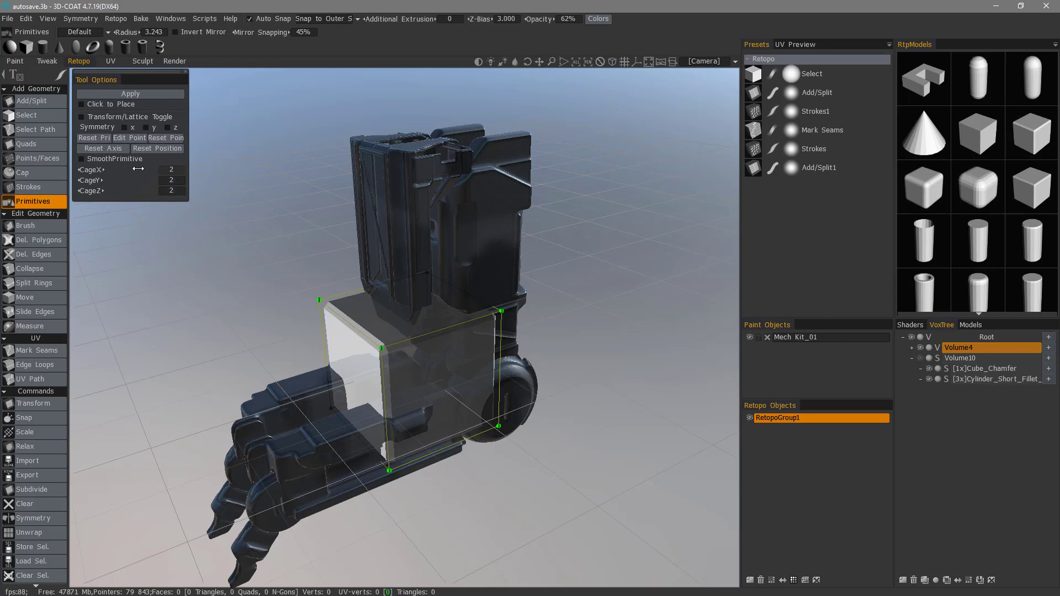
# - Set the cube's lattice cage to 4 in X, Y and Z
pyautogui.moveTo(148, 169); pyautogui.dragTo(219, 175)
pyautogui.click(171, 180)
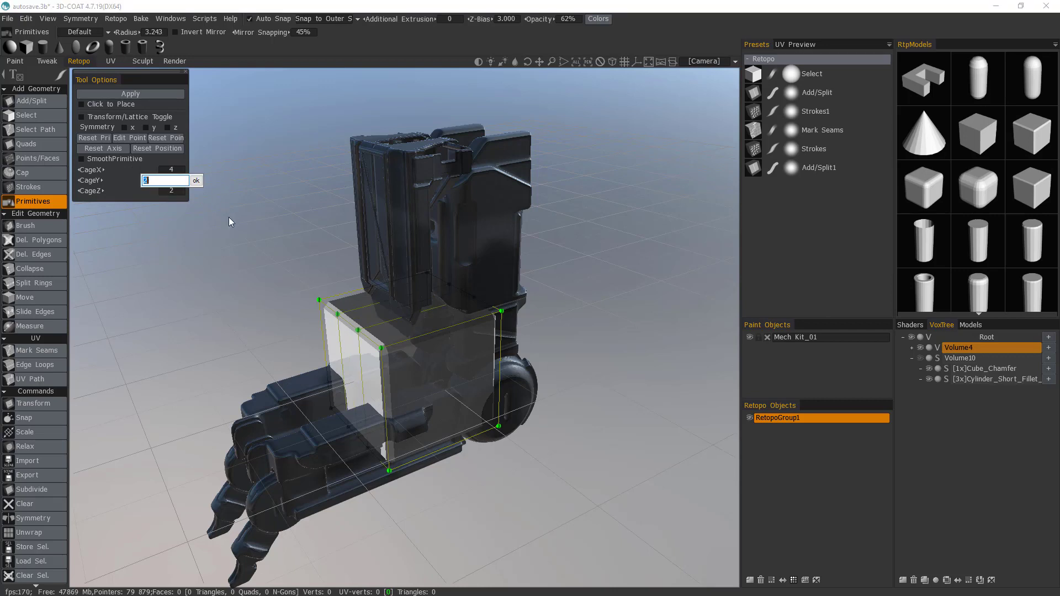
pyautogui.write('4')
pyautogui.press('Return')
pyautogui.click(170, 191)
pyautogui.write('4')
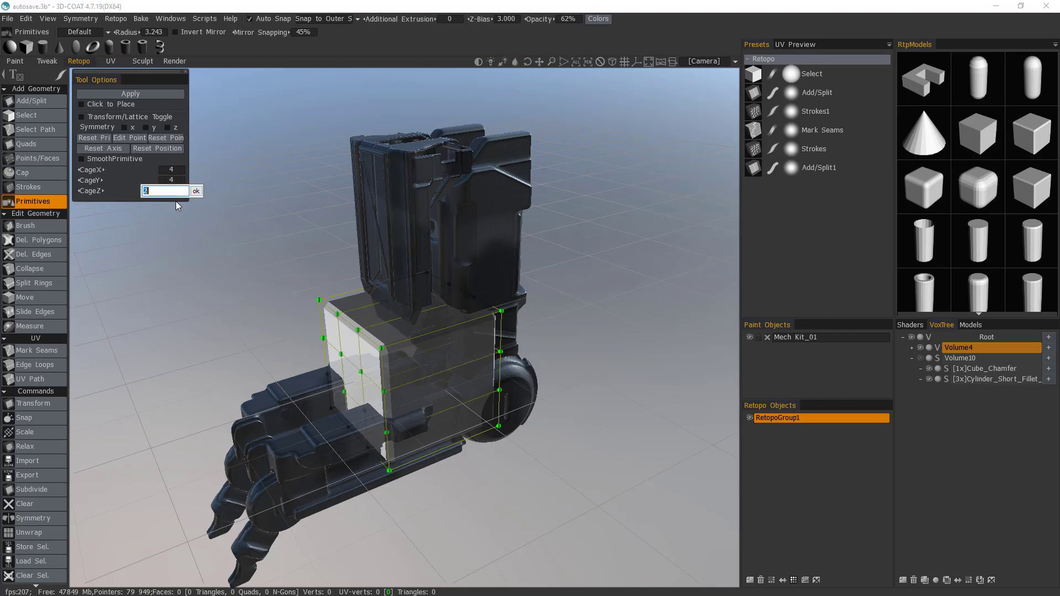
pyautogui.press('Return')
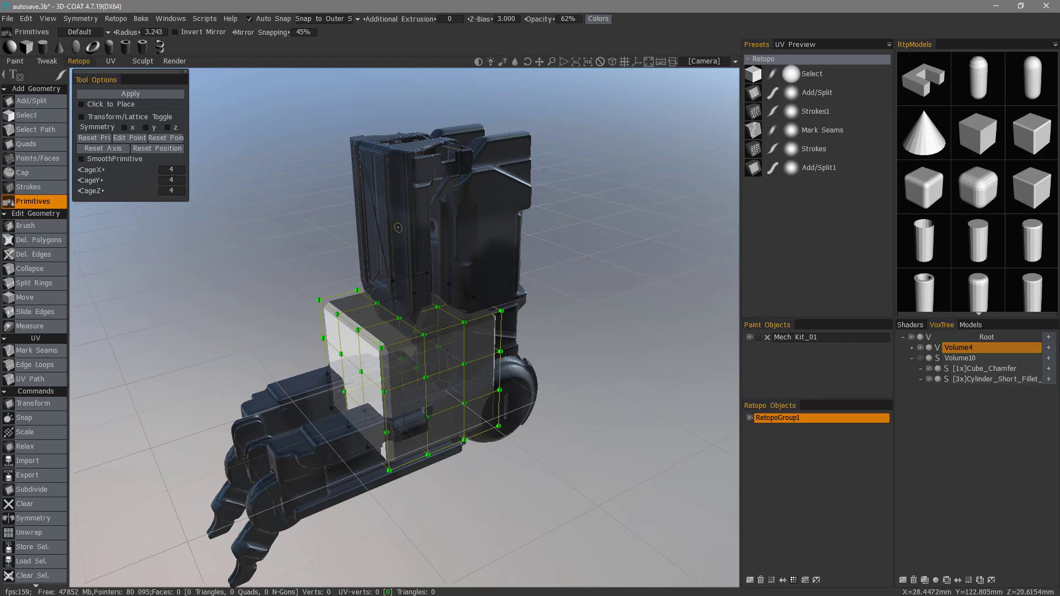
# - Enable Click to Place and Use Stroke Direction, and place the cube on the upper leg's side with a brush radius of about 26.7
pyautogui.click(81, 104)
pyautogui.press(']')
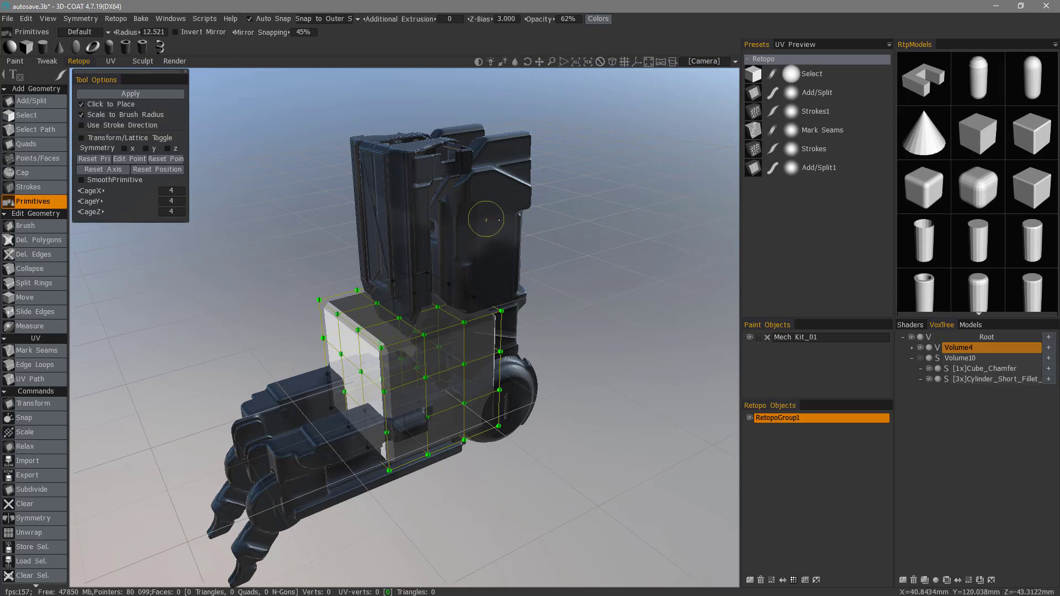
pyautogui.press(']')
pyautogui.press(']')
pyautogui.moveTo(494, 198)
pyautogui.keyDown('alt'); pyautogui.mouseDown()
pyautogui.moveTo(469, 215)
pyautogui.moveTo(491, 211)
pyautogui.mouseUp(); pyautogui.keyUp('alt')
pyautogui.press(']')
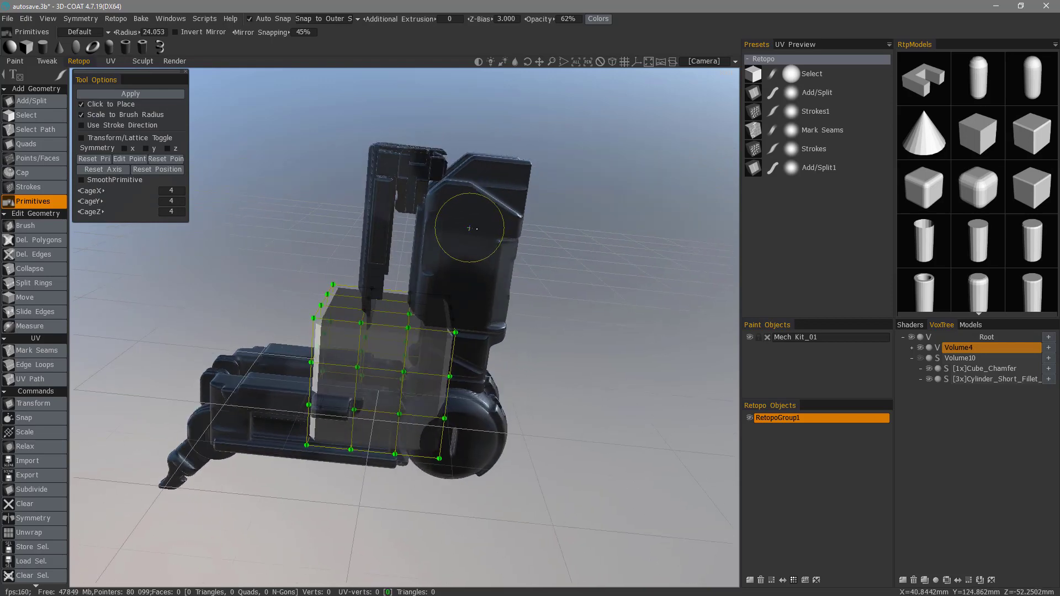
pyautogui.click(81, 125)
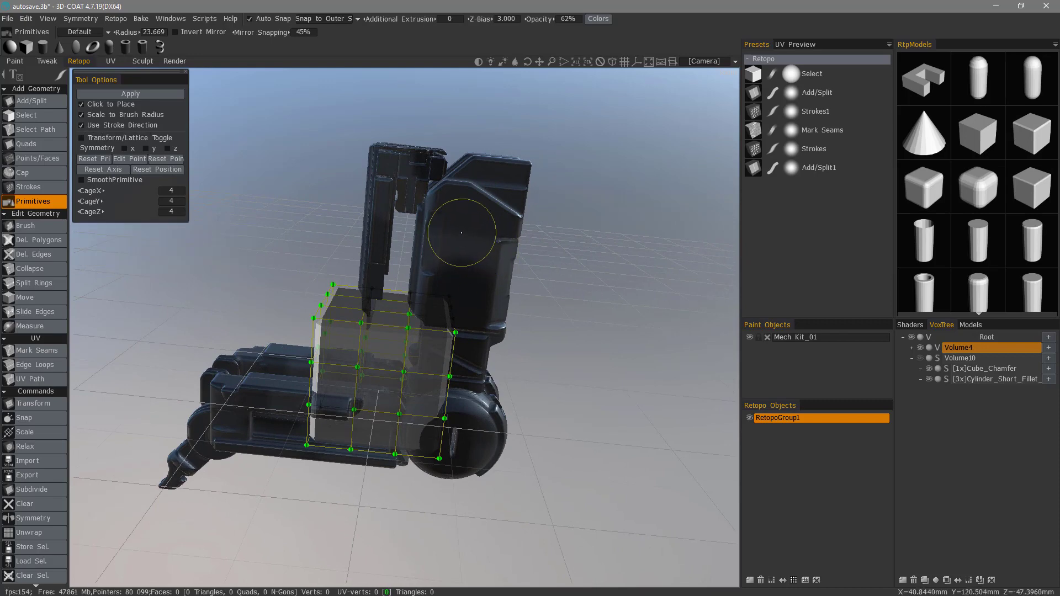
pyautogui.moveTo(463, 233); pyautogui.dragTo(474, 232, button='right')
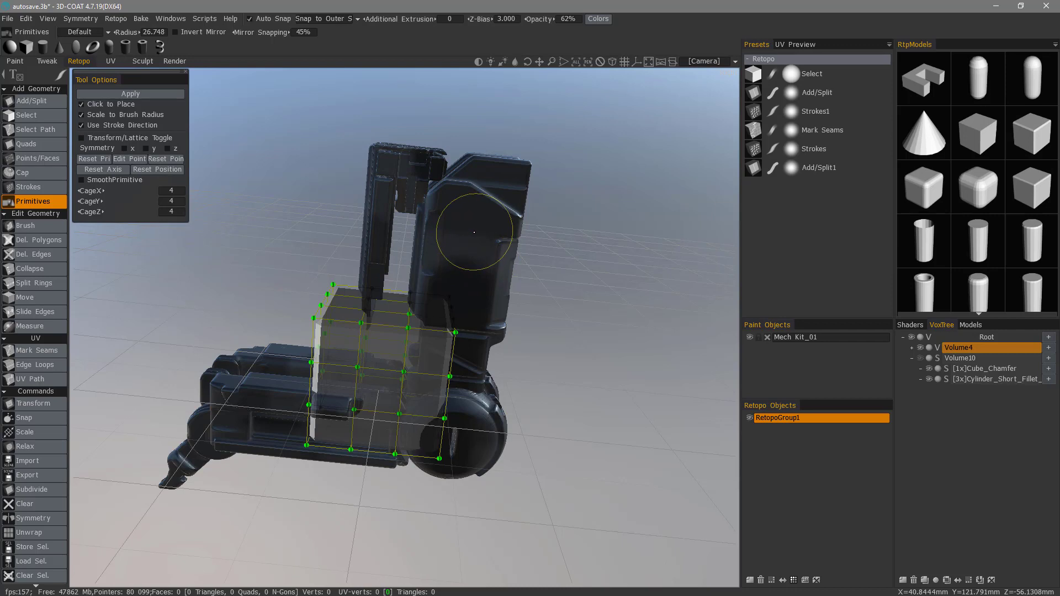
pyautogui.click(474, 237)
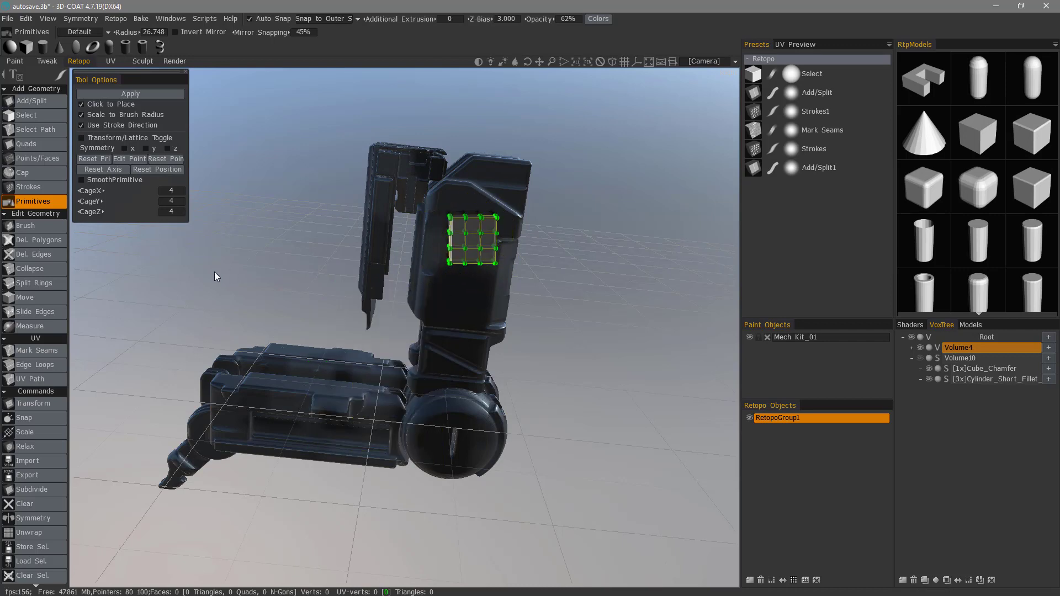
# - Enable the Transform/Lattice Toggle, shift the cube along its sideways axis and stretch it vertically
pyautogui.moveTo(215, 272); pyautogui.dragTo(233, 250)
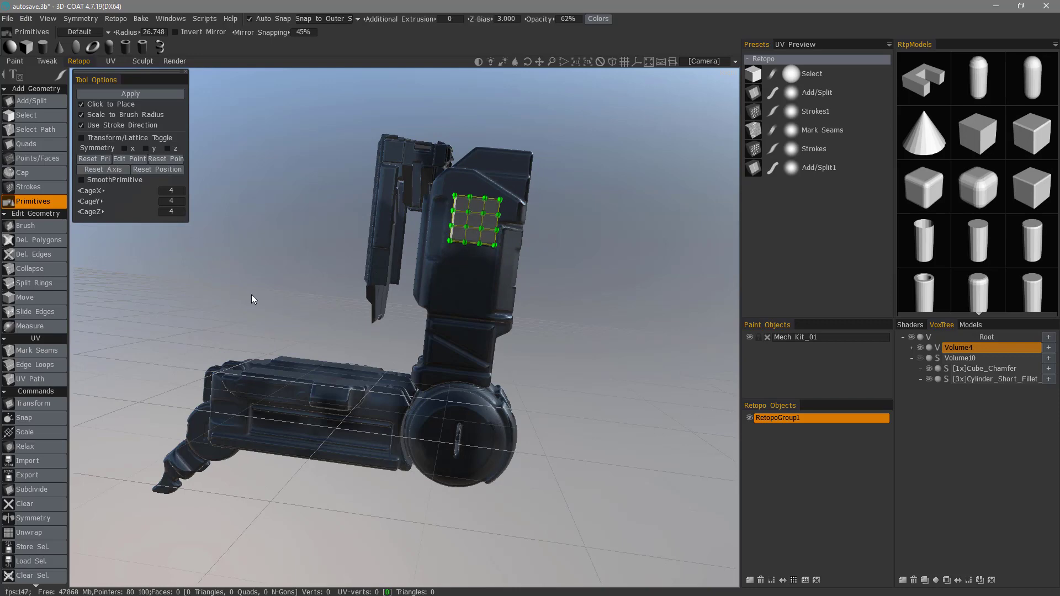
pyautogui.moveTo(270, 297)
pyautogui.mouseDown()
pyautogui.moveTo(312, 247)
pyautogui.moveTo(319, 255)
pyautogui.moveTo(220, 155)
pyautogui.moveTo(108, 141)
pyautogui.mouseUp()
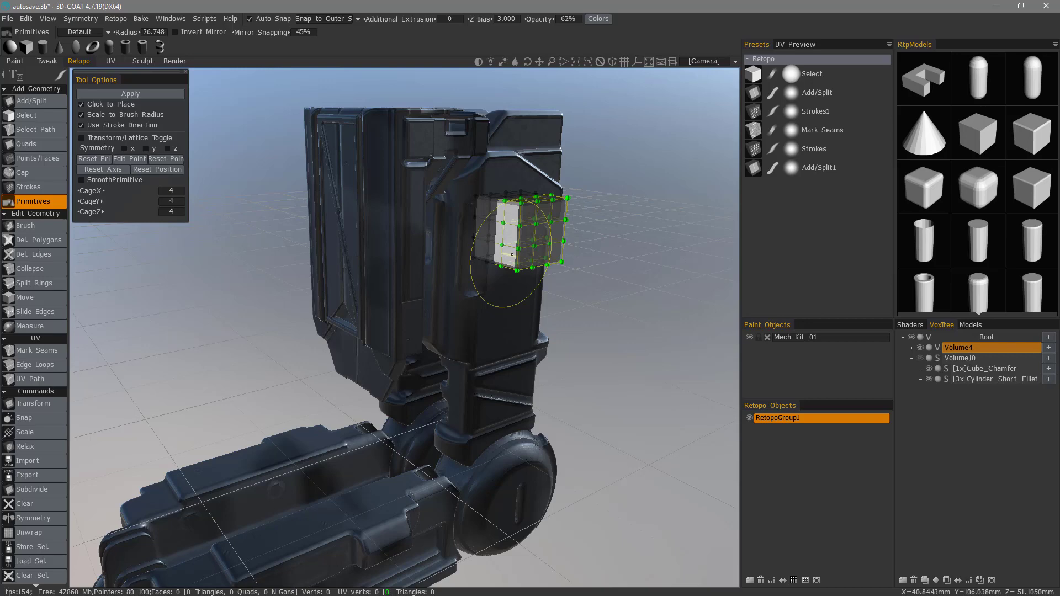
pyautogui.click(82, 138)
pyautogui.keyDown('alt'); pyautogui.moveTo(399, 276); pyautogui.dragTo(544, 369); pyautogui.keyUp('alt')
pyautogui.moveTo(604, 246)
pyautogui.mouseDown()
pyautogui.moveTo(618, 247)
pyautogui.moveTo(583, 240)
pyautogui.moveTo(614, 245)
pyautogui.mouseUp()
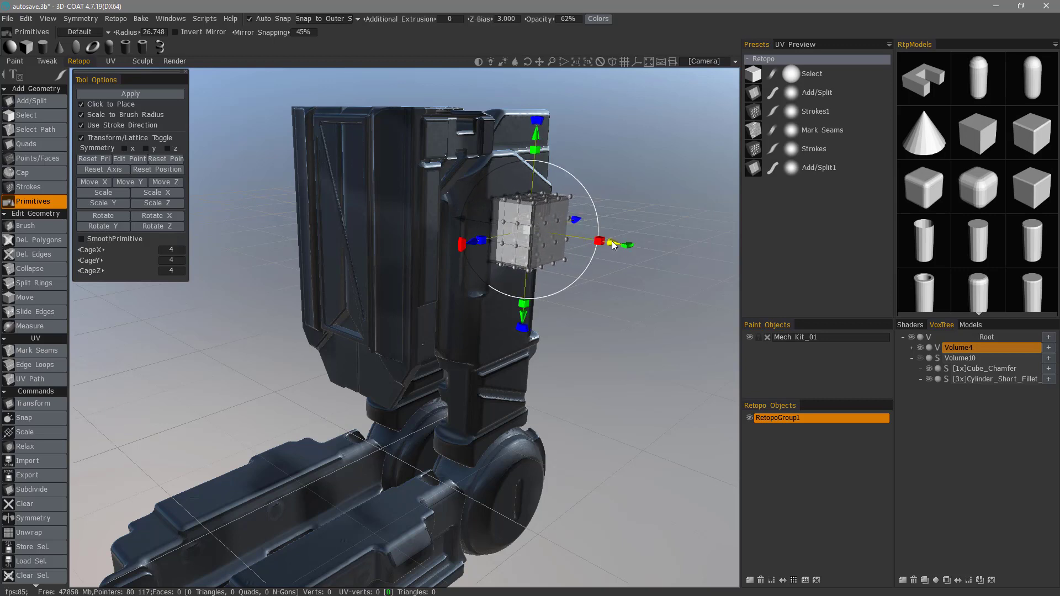
pyautogui.moveTo(534, 150); pyautogui.dragTo(540, 120)
pyautogui.keyDown('alt'); pyautogui.moveTo(541, 127); pyautogui.dragTo(574, 307); pyautogui.keyUp('alt')
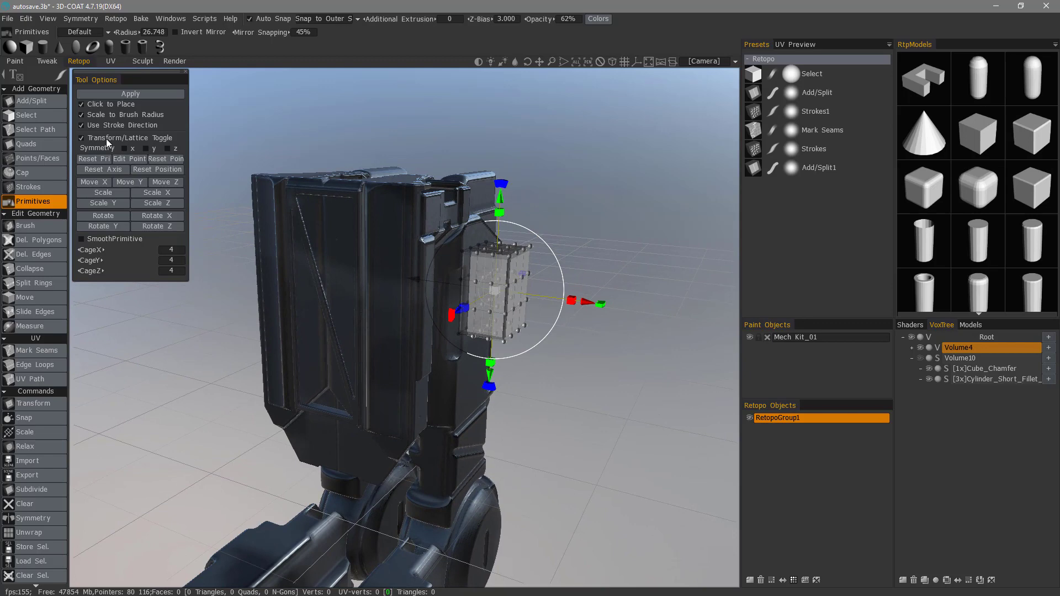
# - Return the cube to lattice point editing and disable Click to Place
pyautogui.click(82, 138)
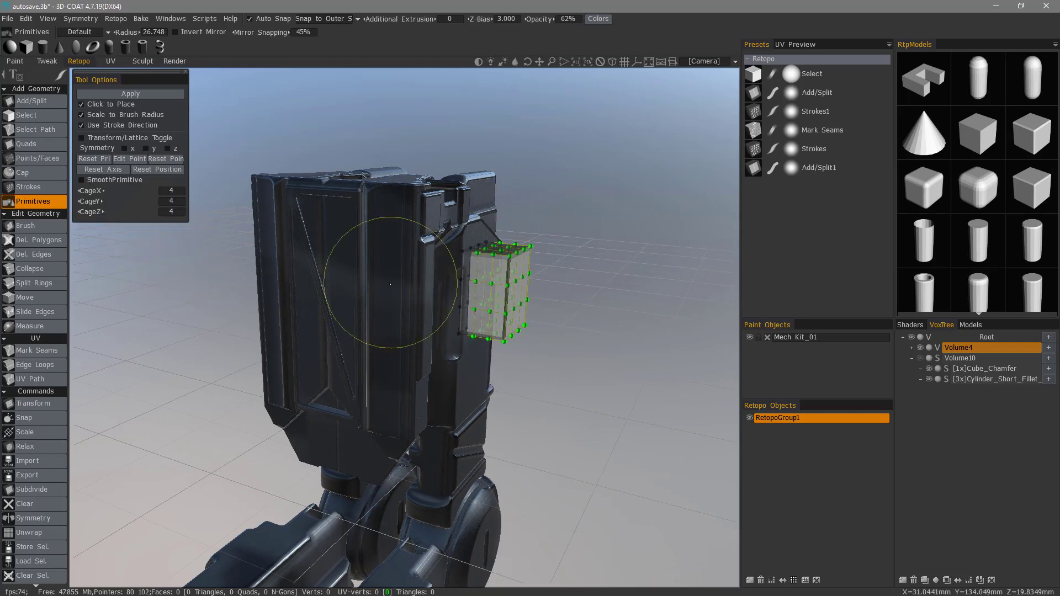
pyautogui.keyDown('alt'); pyautogui.moveTo(469, 334); pyautogui.dragTo(354, 326); pyautogui.keyUp('alt')
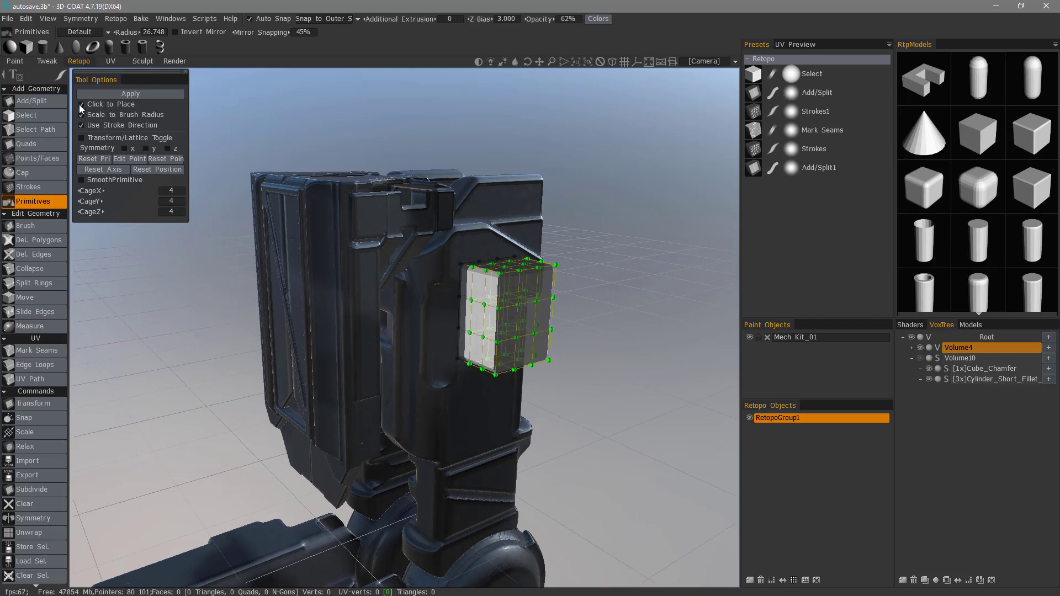
pyautogui.click(81, 105)
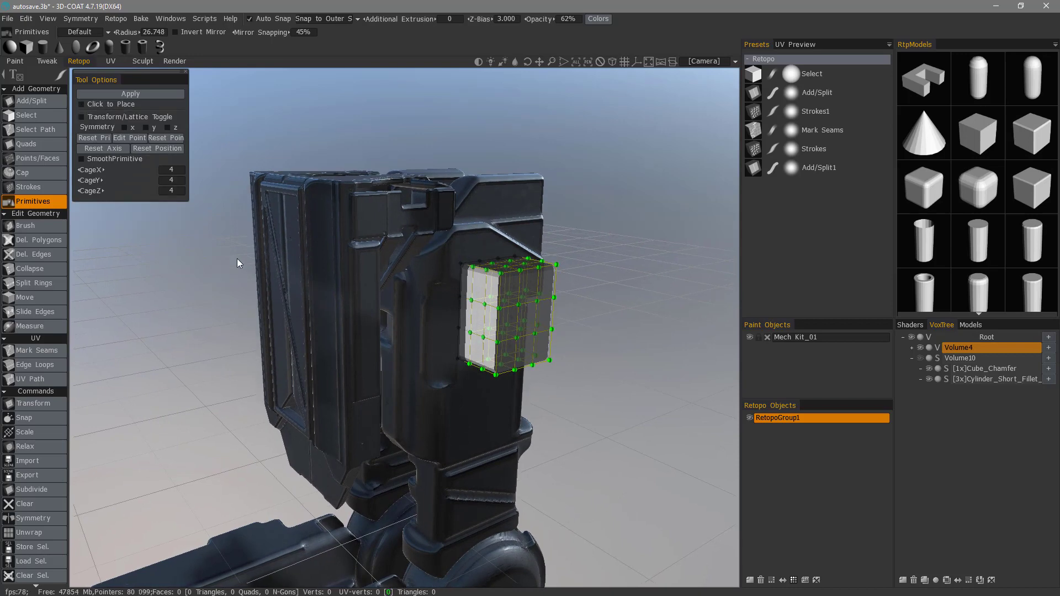
pyautogui.moveTo(356, 306); pyautogui.dragTo(337, 303, button='right')
pyautogui.moveTo(337, 304)
pyautogui.keyDown('alt'); pyautogui.mouseDown()
pyautogui.moveTo(315, 296)
pyautogui.moveTo(357, 330)
pyautogui.mouseUp(); pyautogui.keyUp('alt')
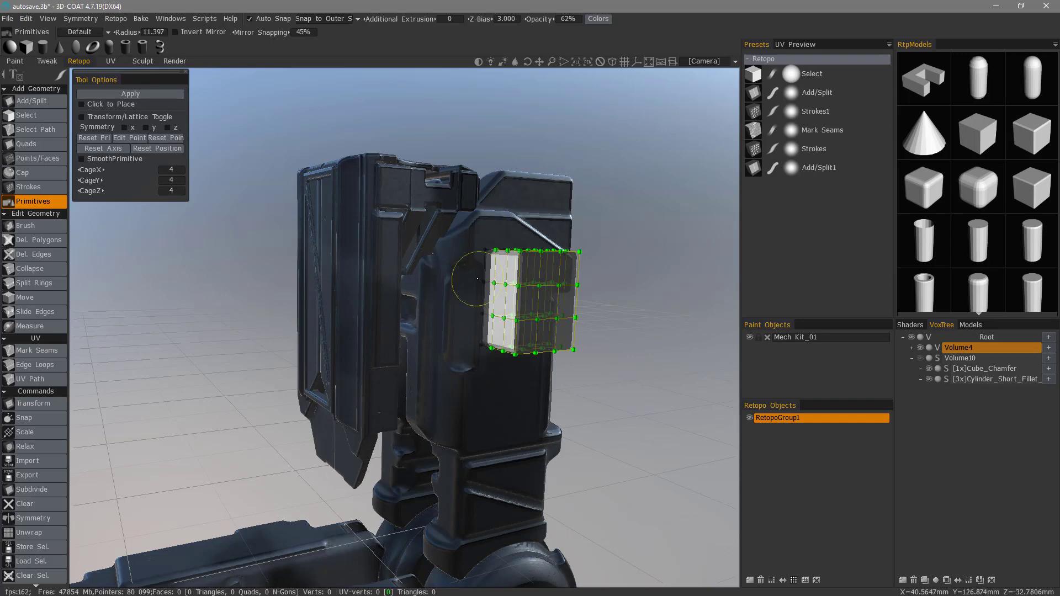
pyautogui.keyDown('alt'); pyautogui.moveTo(469, 288); pyautogui.dragTo(526, 353); pyautogui.keyUp('alt')
pyautogui.keyDown('alt'); pyautogui.moveTo(503, 290); pyautogui.dragTo(451, 327); pyautogui.keyUp('alt')
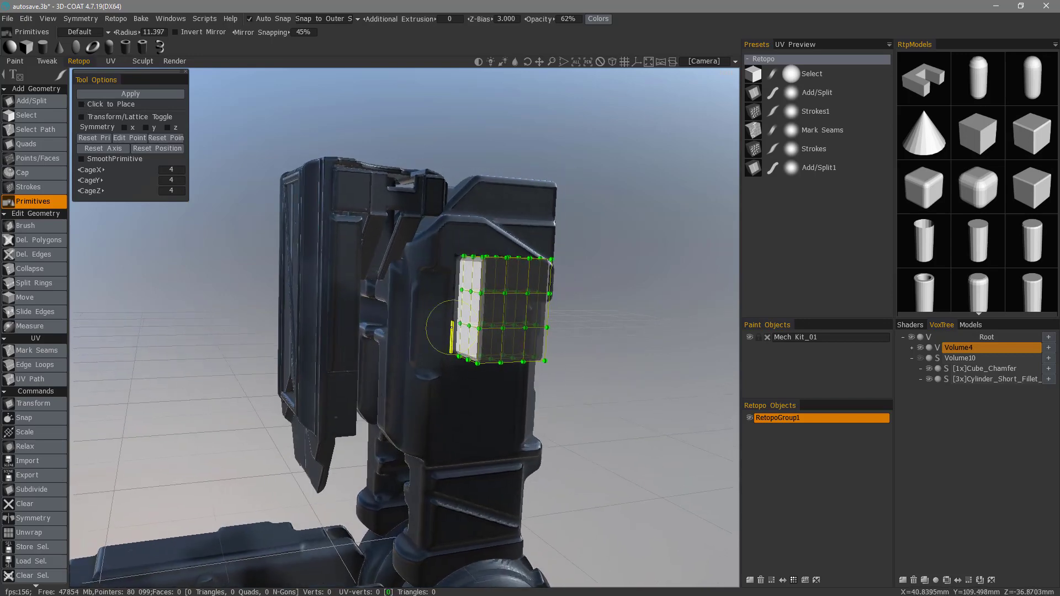
pyautogui.moveTo(452, 329); pyautogui.dragTo(531, 421, button='middle')
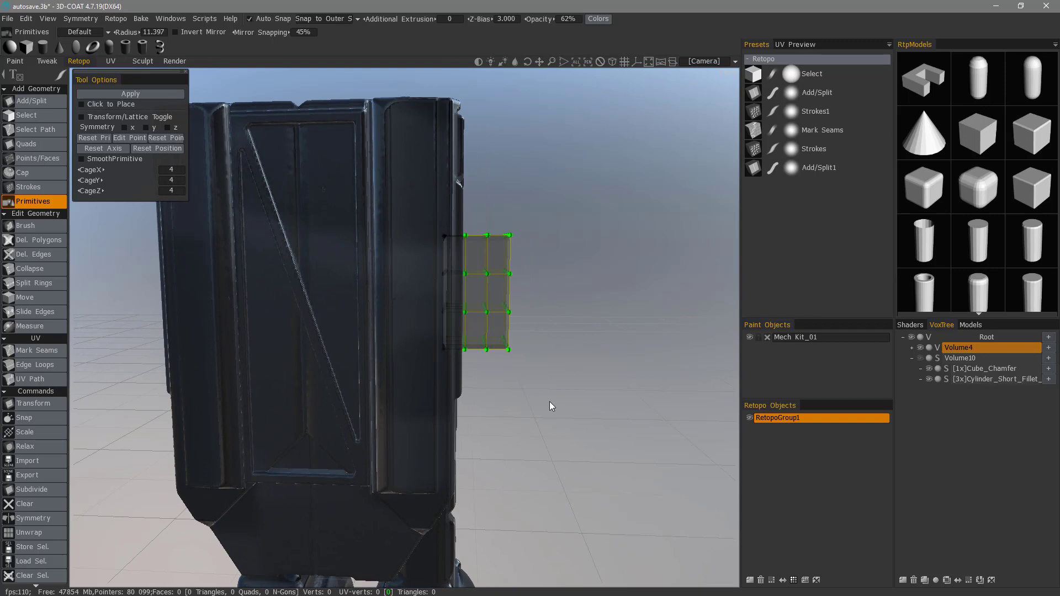
# - Switch to a rectangular selection shape and select the two outer columns of the cube's lattice points
pyautogui.press('e')
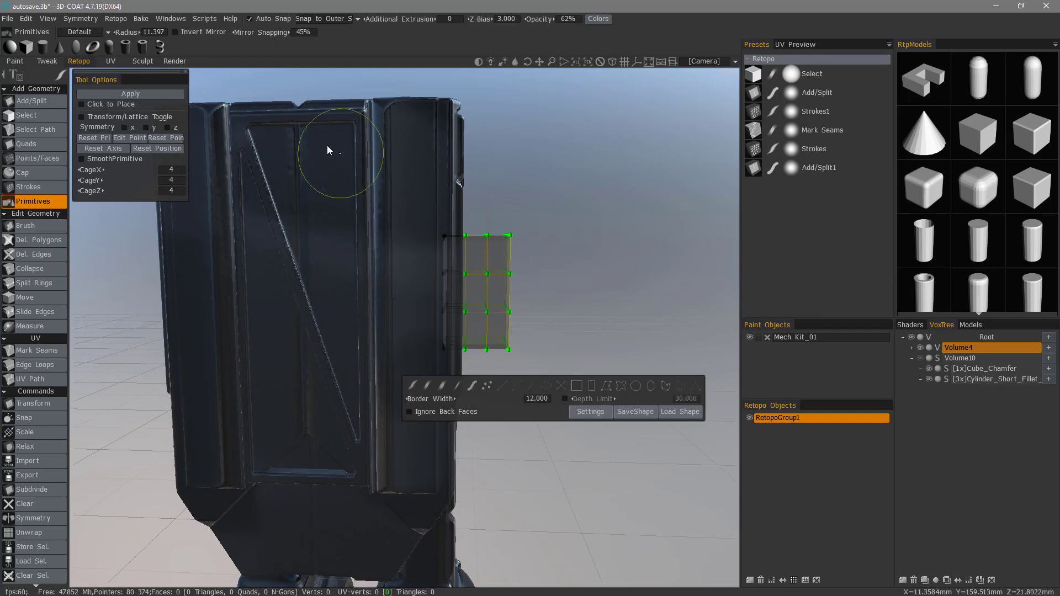
pyautogui.press('e')
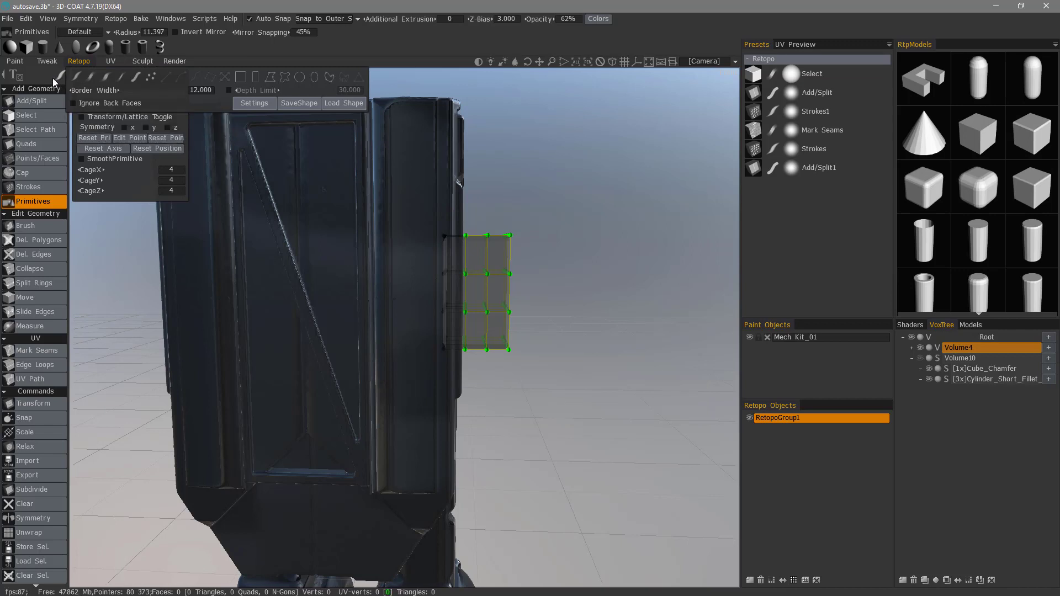
pyautogui.click(255, 78)
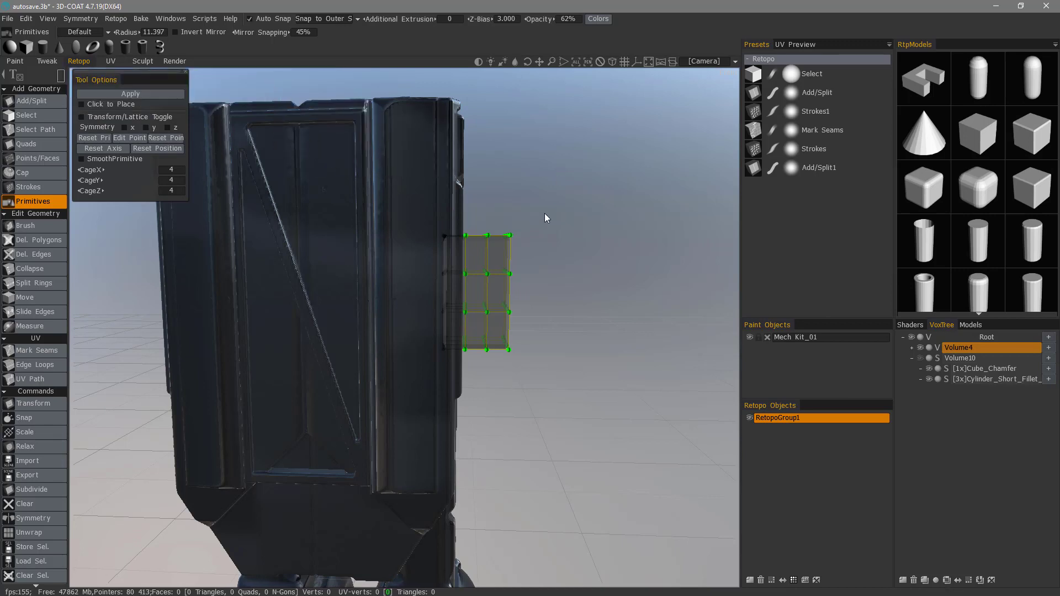
pyautogui.moveTo(558, 207); pyautogui.dragTo(479, 409)
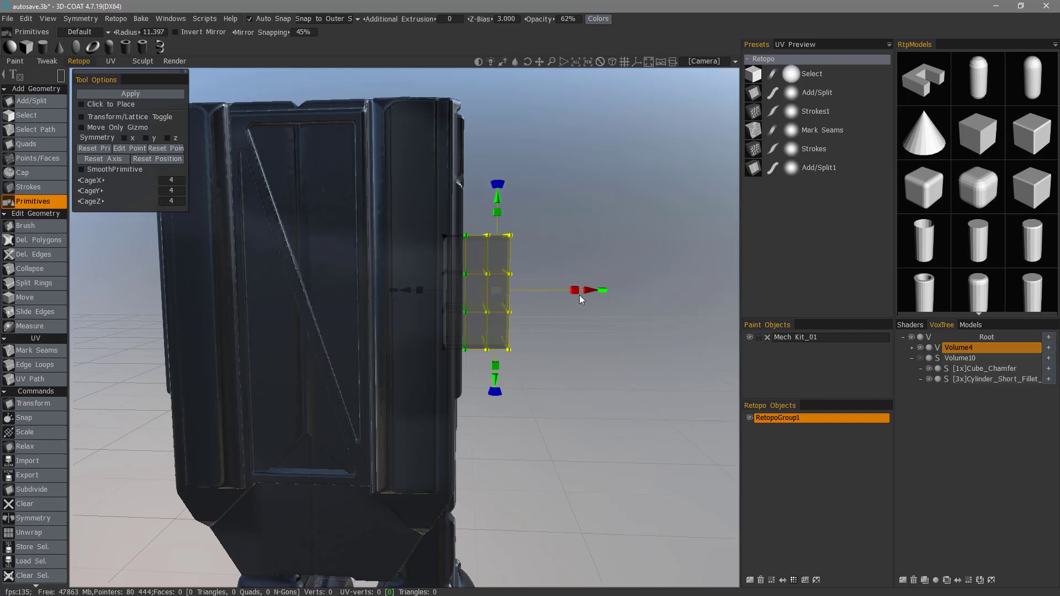
# - Reduce the brush radius to about 2.9 and scale the selected lattice points inward to taper the cube's outer side
pyautogui.moveTo(583, 293)
pyautogui.keyDown('alt'); pyautogui.mouseDown()
pyautogui.moveTo(571, 294)
pyautogui.moveTo(562, 340)
pyautogui.mouseUp(); pyautogui.keyUp('alt')
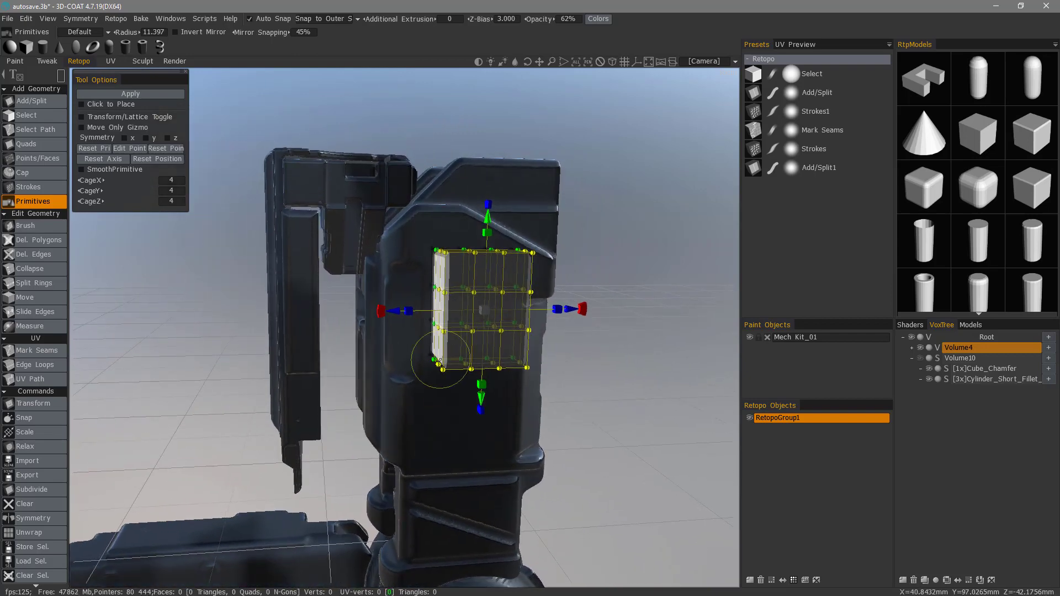
pyautogui.keyDown('alt'); pyautogui.moveTo(440, 360); pyautogui.dragTo(454, 289, button='right'); pyautogui.keyUp('alt')
pyautogui.keyDown('alt'); pyautogui.moveTo(454, 288); pyautogui.dragTo(433, 315); pyautogui.keyUp('alt')
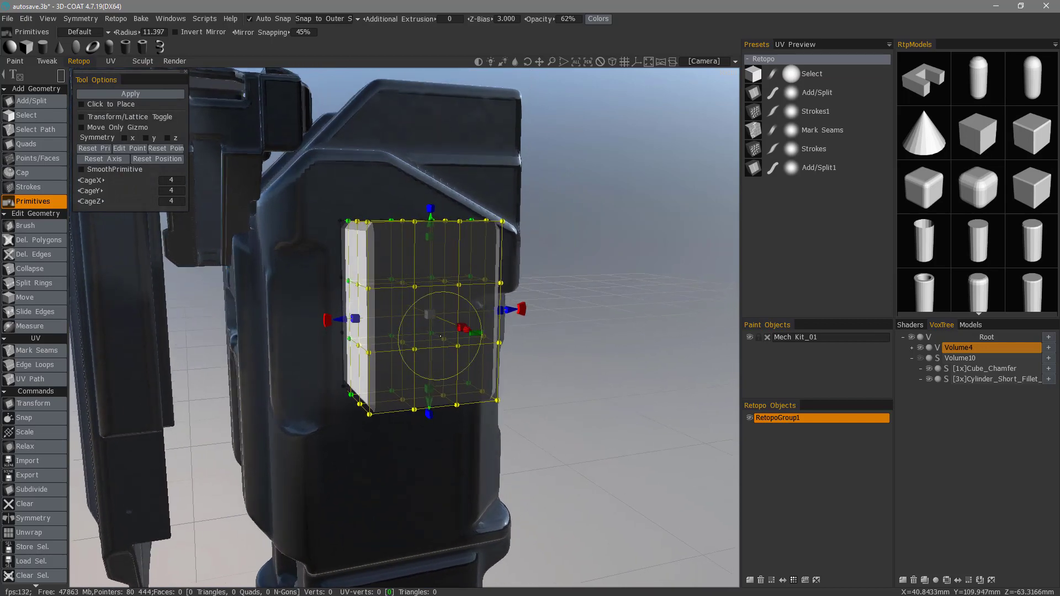
pyautogui.press('[')
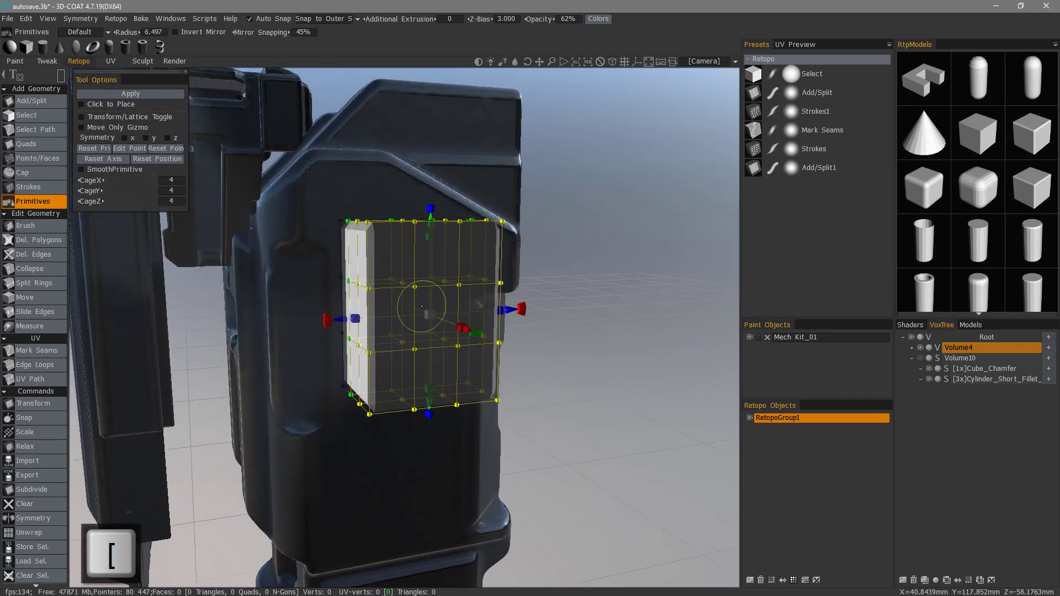
pyautogui.press('[')
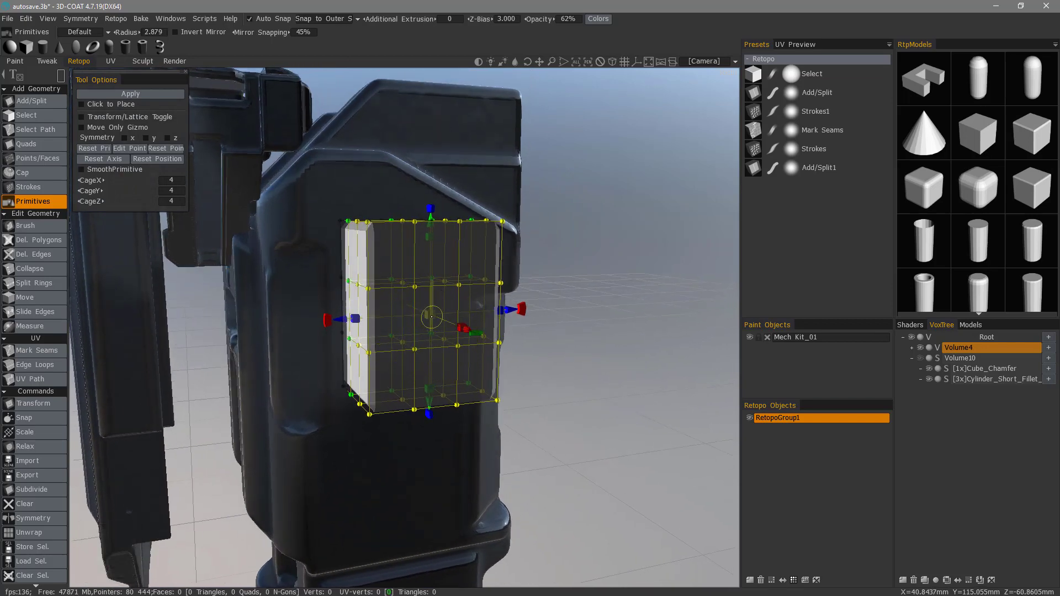
pyautogui.keyDown('alt'); pyautogui.moveTo(407, 248); pyautogui.dragTo(399, 248, button='middle'); pyautogui.keyUp('alt')
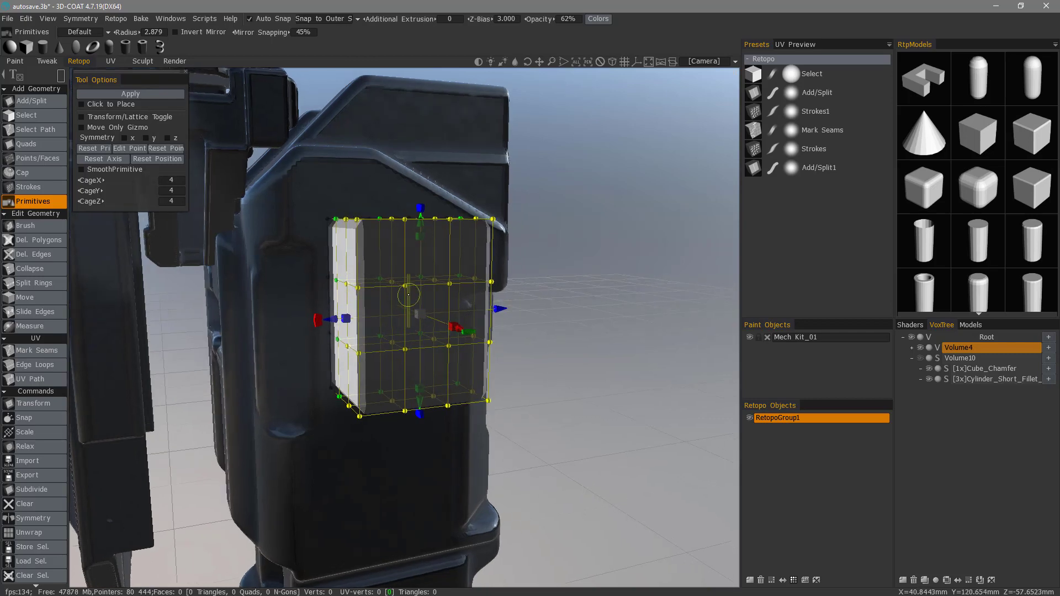
pyautogui.keyDown('alt'); pyautogui.moveTo(399, 248); pyautogui.dragTo(403, 310, button='right'); pyautogui.keyUp('alt')
pyautogui.keyDown('alt'); pyautogui.moveTo(402, 310); pyautogui.dragTo(418, 261, button='middle'); pyautogui.keyUp('alt')
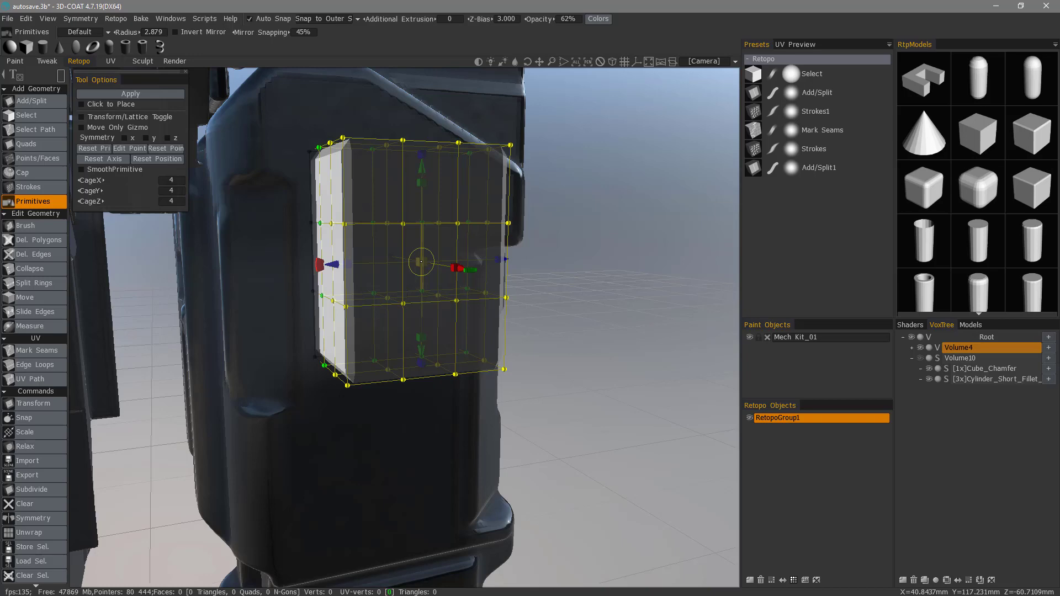
pyautogui.moveTo(421, 262); pyautogui.dragTo(411, 262)
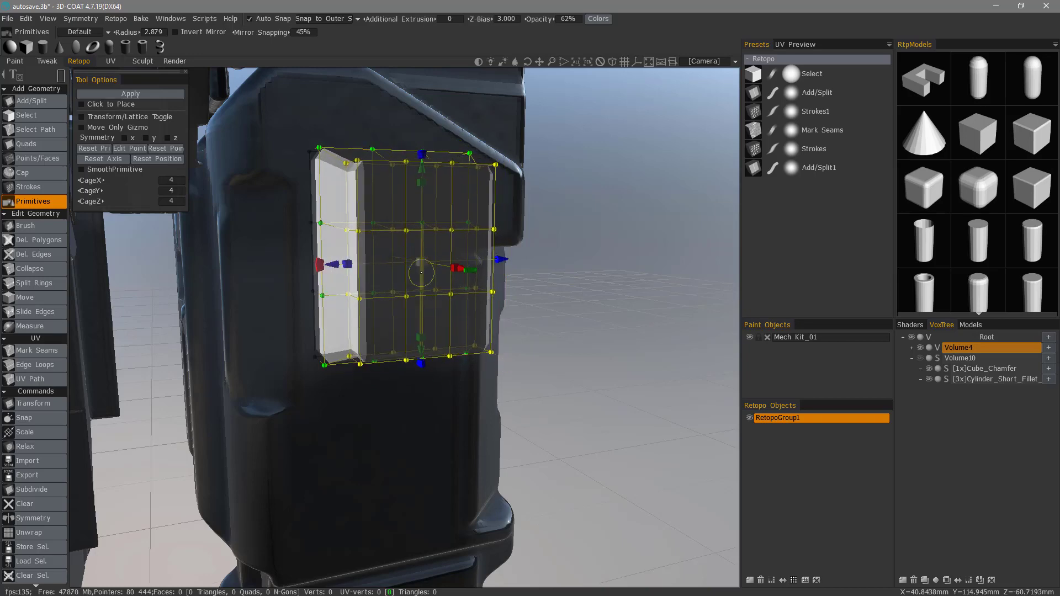
# - Deselect the cube's inner lattice points, keep only the outermost layer, and scale it inward to taper the front face
pyautogui.keyDown('alt'); pyautogui.moveTo(446, 332); pyautogui.dragTo(504, 285); pyautogui.keyUp('alt')
pyautogui.moveTo(502, 288)
pyautogui.keyDown('alt'); pyautogui.mouseDown()
pyautogui.moveTo(442, 289)
pyautogui.moveTo(511, 300)
pyautogui.mouseUp(); pyautogui.keyUp('alt')
pyautogui.moveTo(512, 301); pyautogui.dragTo(391, 182, button='middle')
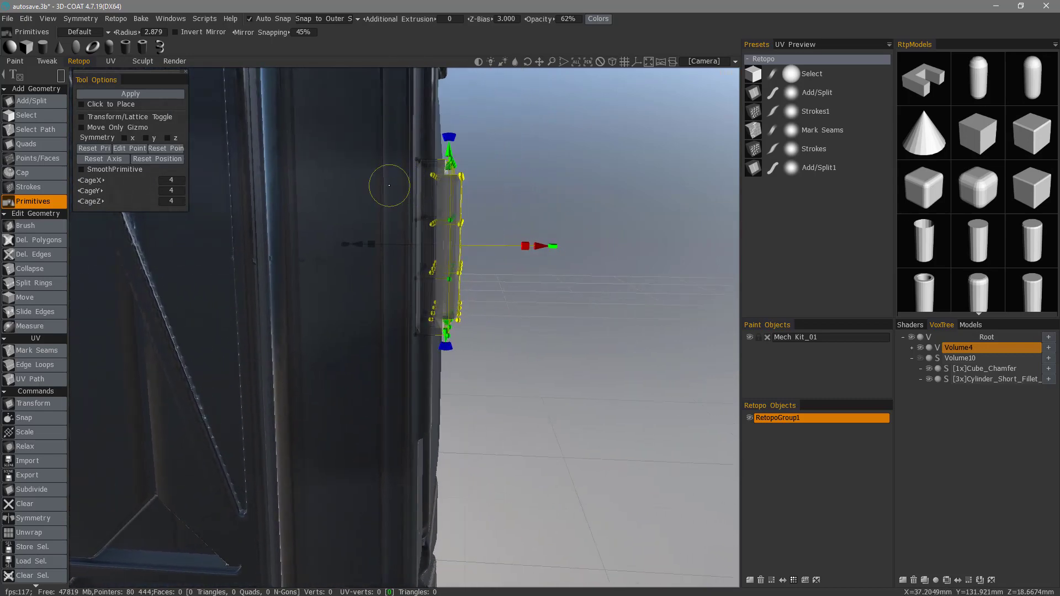
pyautogui.keyDown('ctrl'); pyautogui.moveTo(361, 131); pyautogui.dragTo(431, 369); pyautogui.keyUp('ctrl')
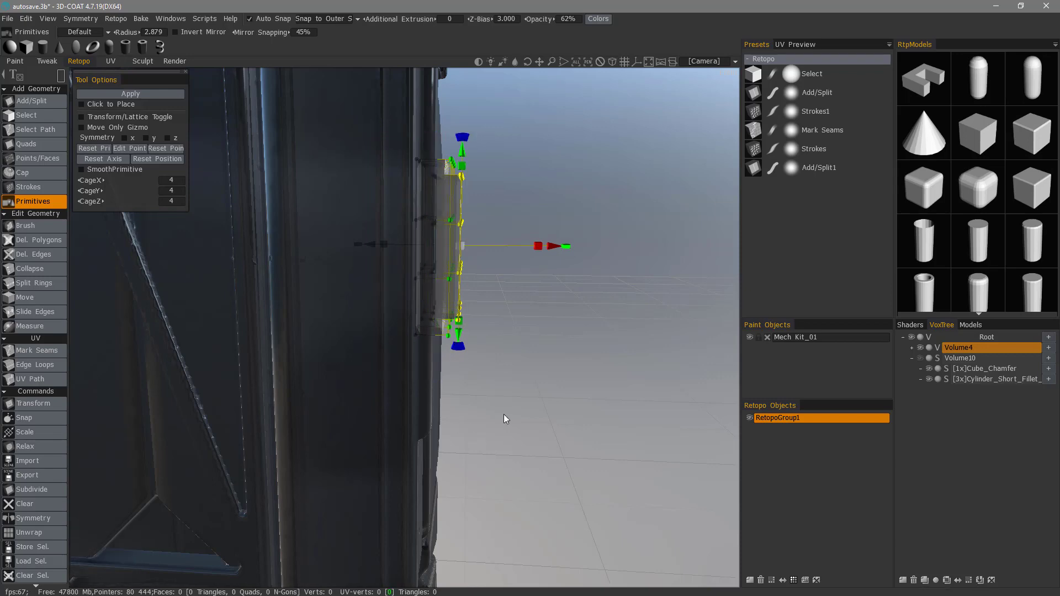
pyautogui.moveTo(503, 415); pyautogui.dragTo(486, 273)
pyautogui.moveTo(398, 249); pyautogui.dragTo(379, 208)
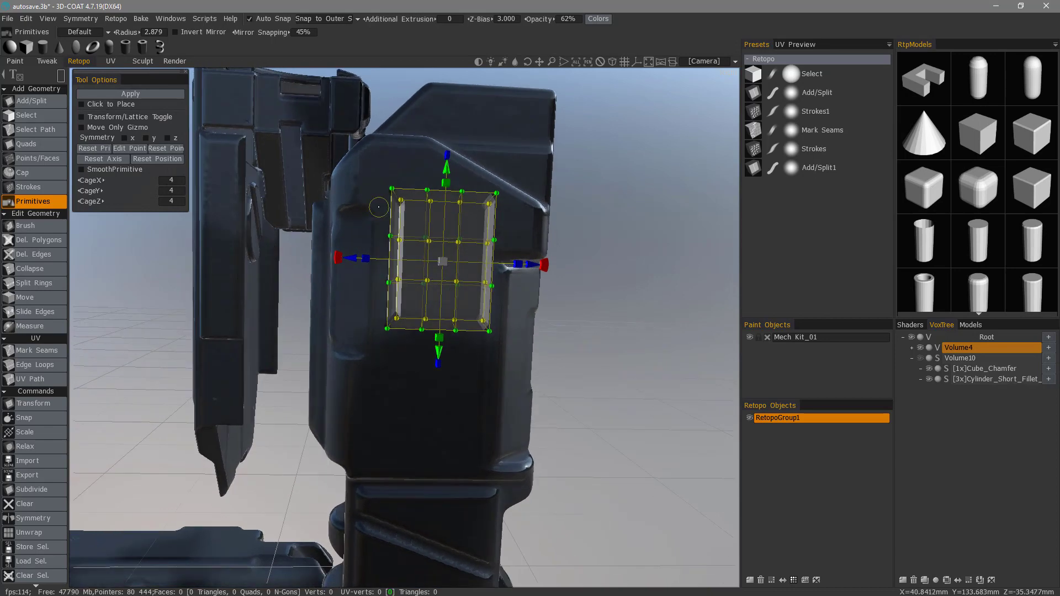
pyautogui.moveTo(450, 289); pyautogui.dragTo(526, 328)
pyautogui.moveTo(575, 289); pyautogui.dragTo(635, 364)
pyautogui.moveTo(309, 293); pyautogui.dragTo(275, 283)
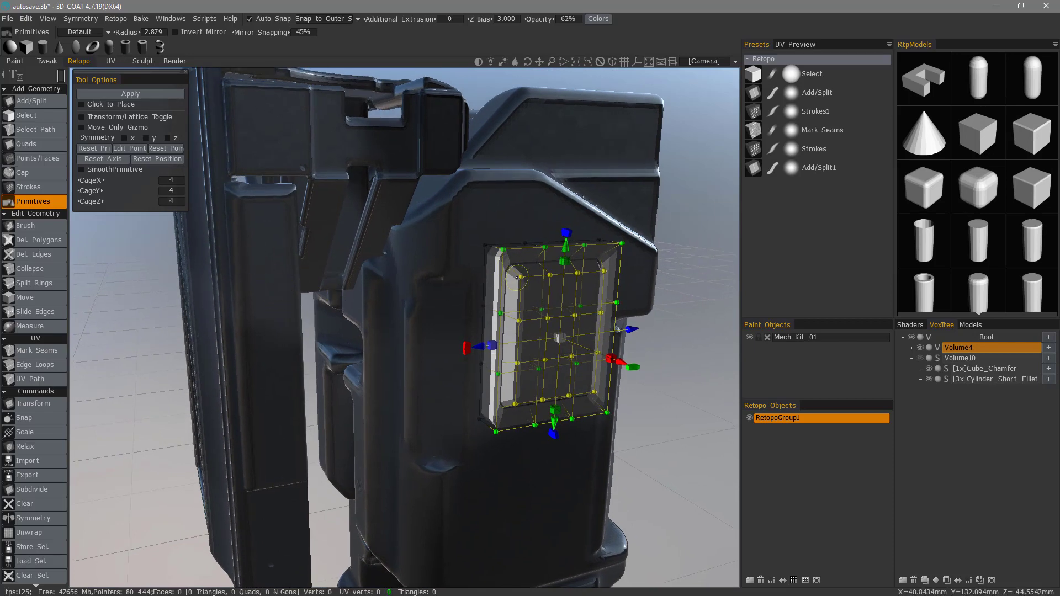
# - Try SmoothPrimitive on the tapered cube and turn it off again
pyautogui.keyDown('alt'); pyautogui.moveTo(543, 295); pyautogui.dragTo(502, 353); pyautogui.keyUp('alt')
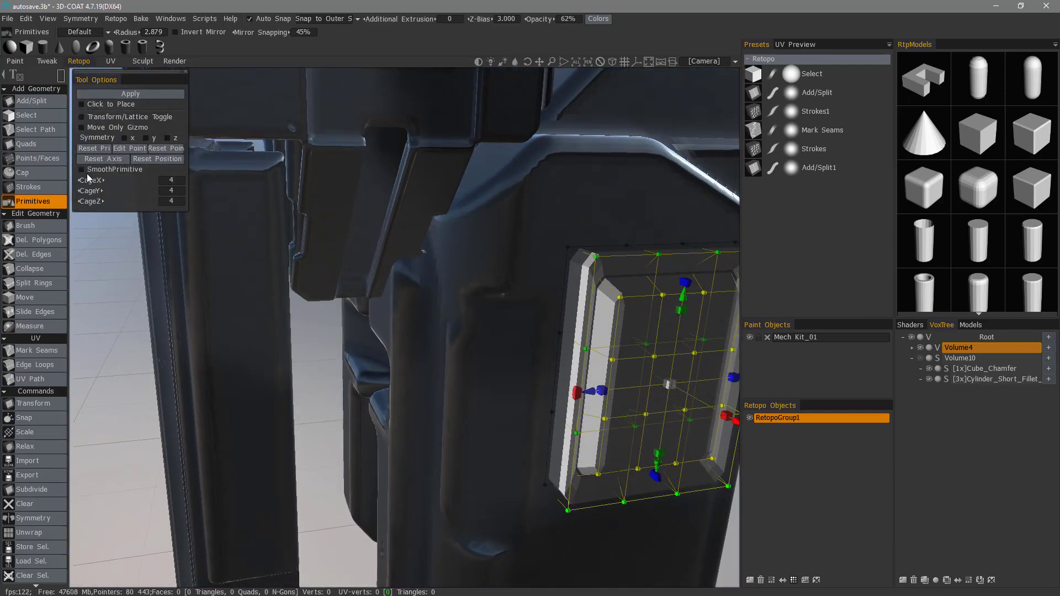
pyautogui.moveTo(80, 170); pyautogui.dragTo(351, 416, button='right')
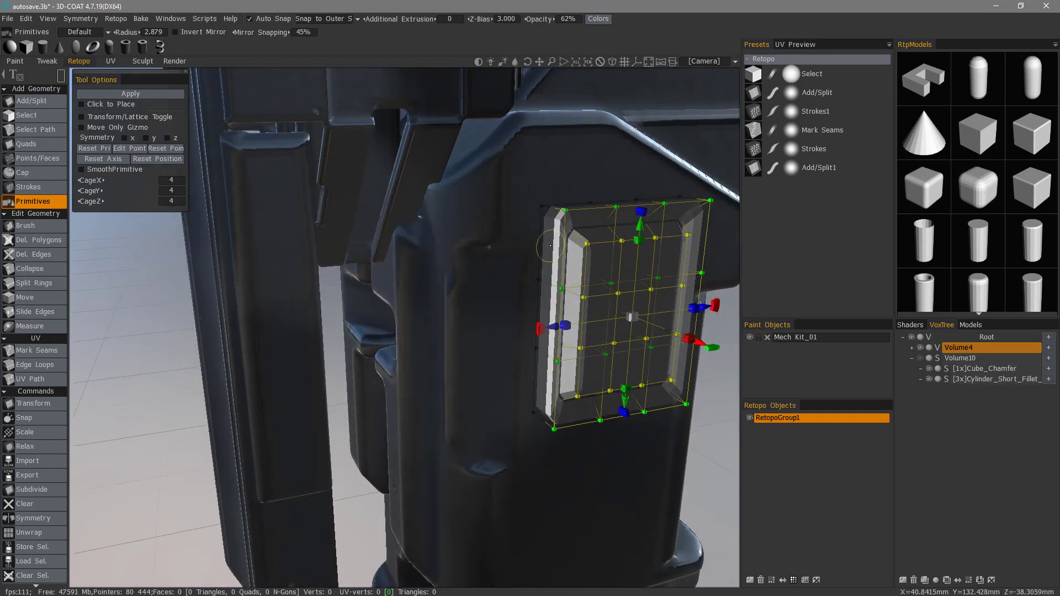
pyautogui.click(82, 170)
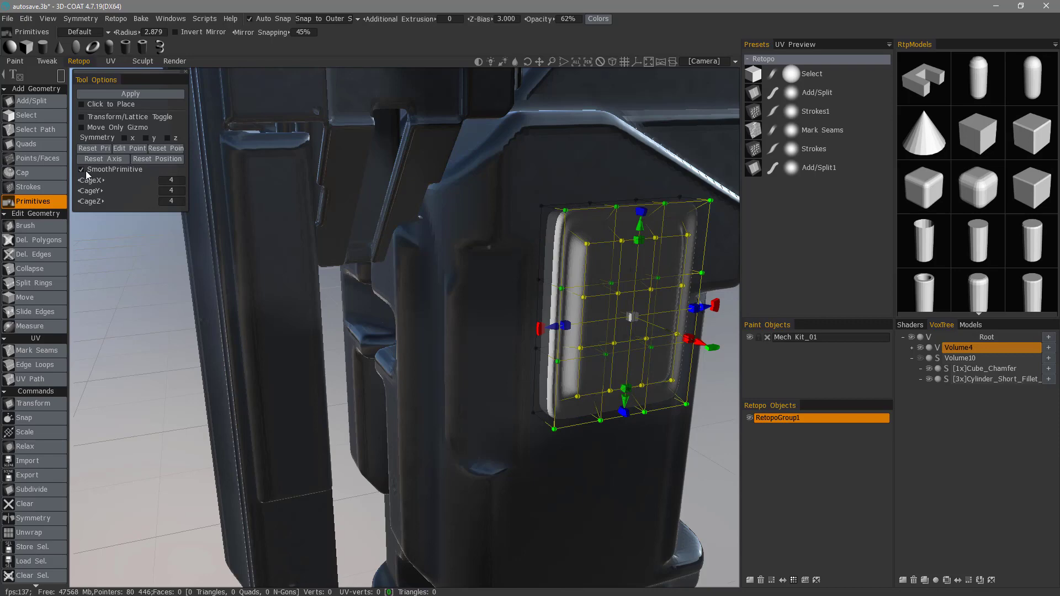
pyautogui.click(82, 170)
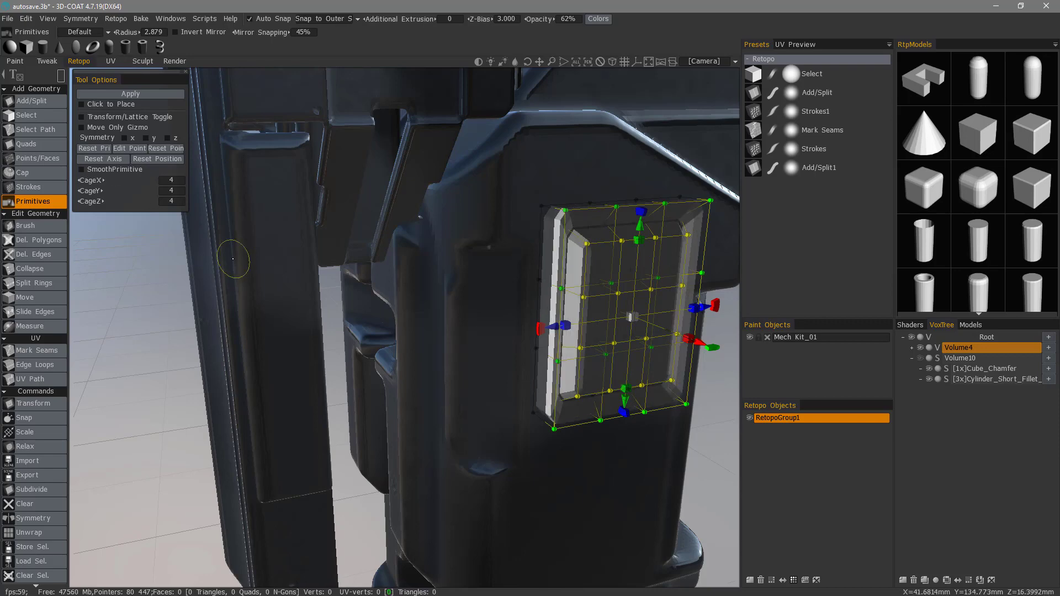
# - Apply the tapered cube as a retopo mesh and keep its new Cube_Chamfer retopo object selected
pyautogui.moveTo(232, 259)
pyautogui.mouseDown(button='right')
pyautogui.moveTo(250, 272)
pyautogui.moveTo(232, 245)
pyautogui.moveTo(239, 250)
pyautogui.mouseUp(button='right')
pyautogui.keyDown('alt'); pyautogui.moveTo(239, 250); pyautogui.dragTo(367, 248); pyautogui.keyUp('alt')
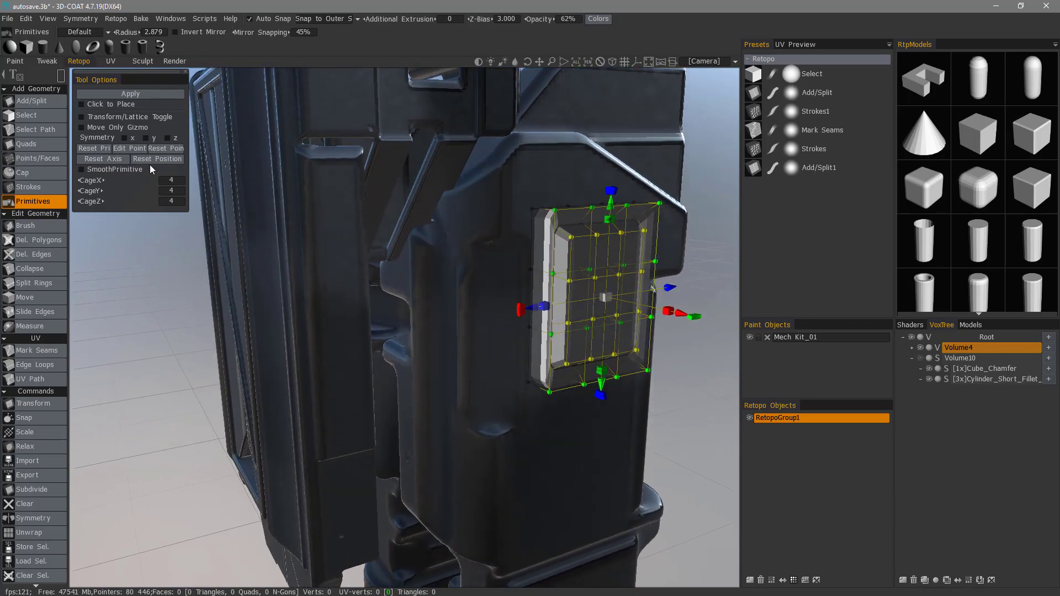
pyautogui.moveTo(613, 362); pyautogui.dragTo(649, 420, button='right')
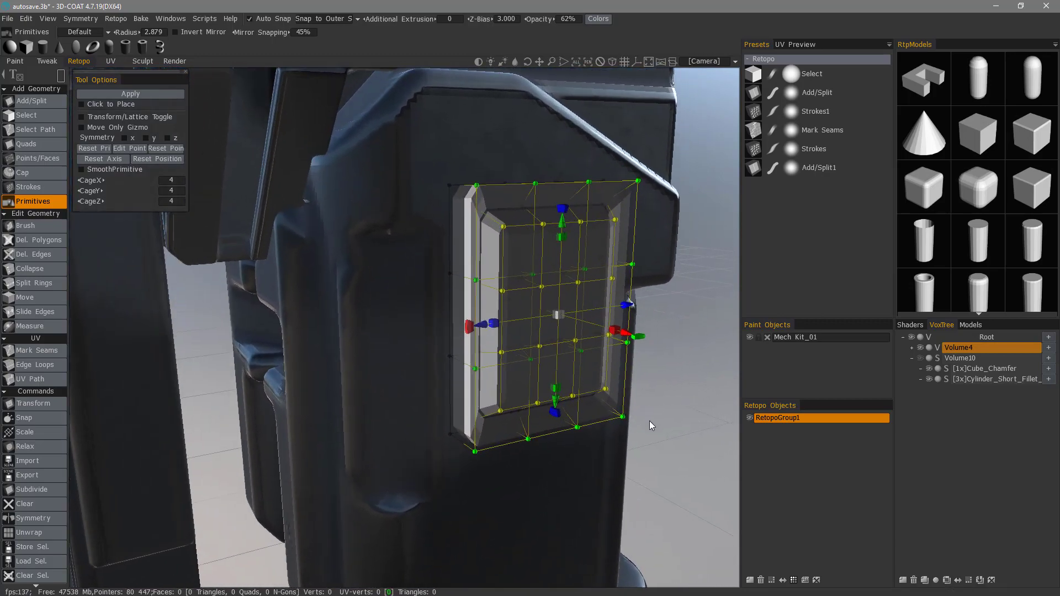
pyautogui.click(131, 94)
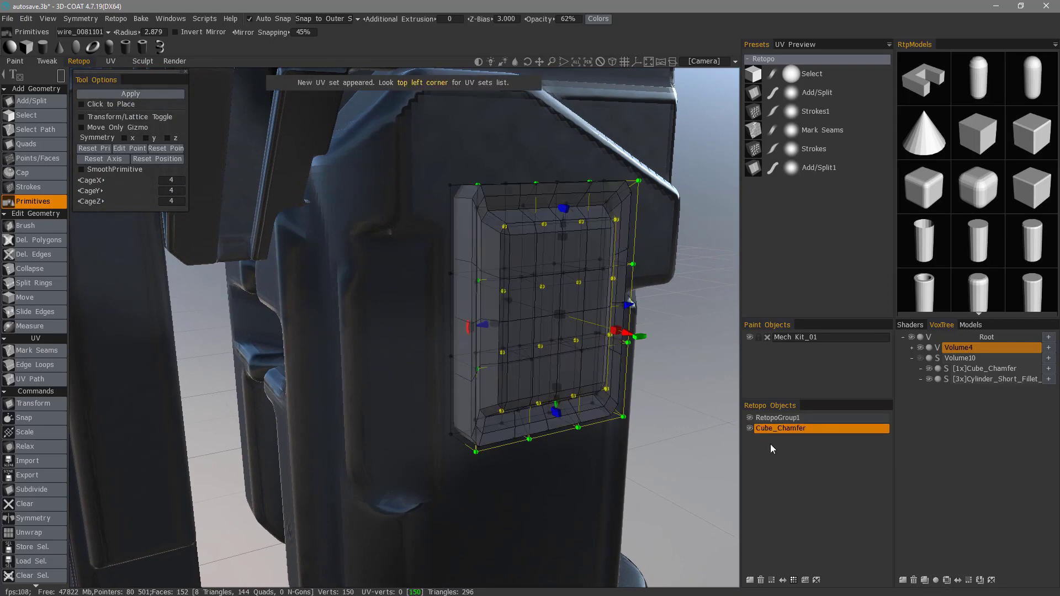
pyautogui.click(804, 429)
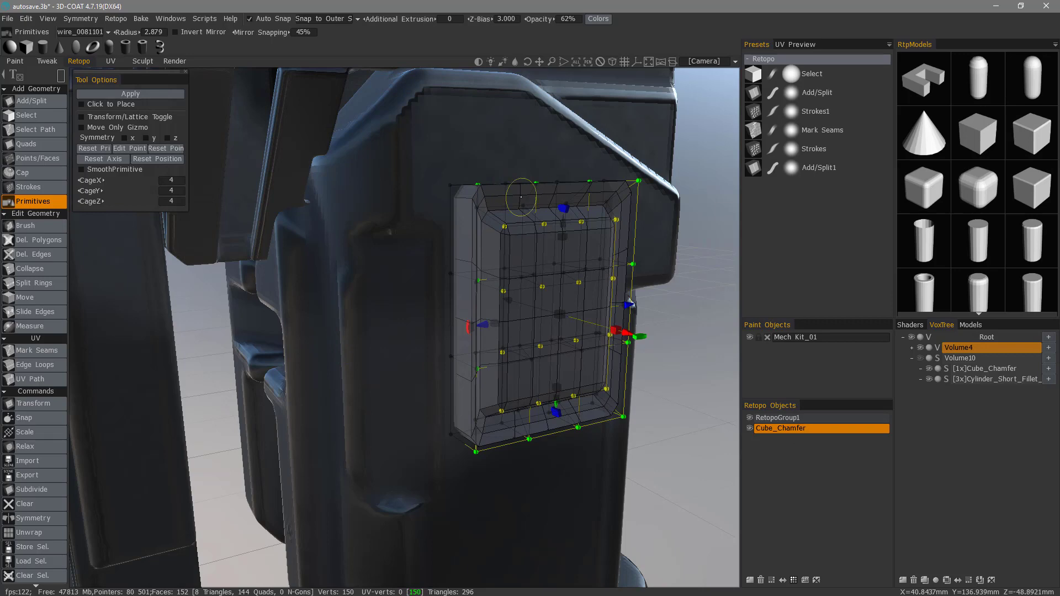
pyautogui.click(783, 429)
pyautogui.moveTo(620, 501); pyautogui.dragTo(644, 498)
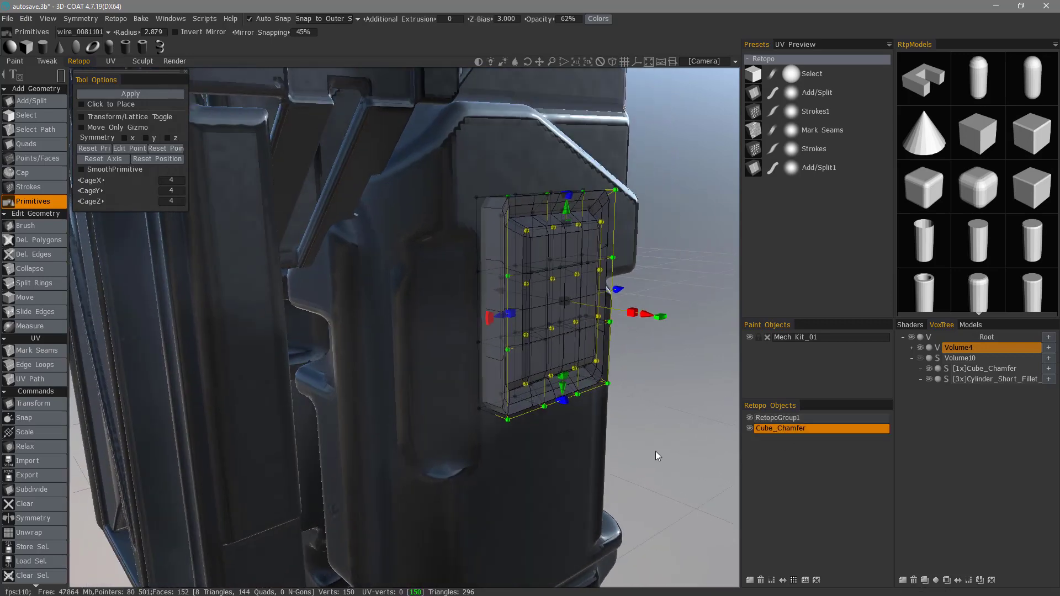
# - Make RetopoGroup1 the active retopo object
pyautogui.moveTo(655, 452); pyautogui.dragTo(681, 446)
pyautogui.moveTo(681, 446); pyautogui.dragTo(681, 197, button='right')
pyautogui.keyDown('alt'); pyautogui.moveTo(441, 457); pyautogui.dragTo(654, 314); pyautogui.keyUp('alt')
pyautogui.moveTo(668, 387); pyautogui.dragTo(685, 317)
pyautogui.keyDown('alt'); pyautogui.moveTo(477, 276); pyautogui.dragTo(591, 239); pyautogui.keyUp('alt')
pyautogui.click(777, 419)
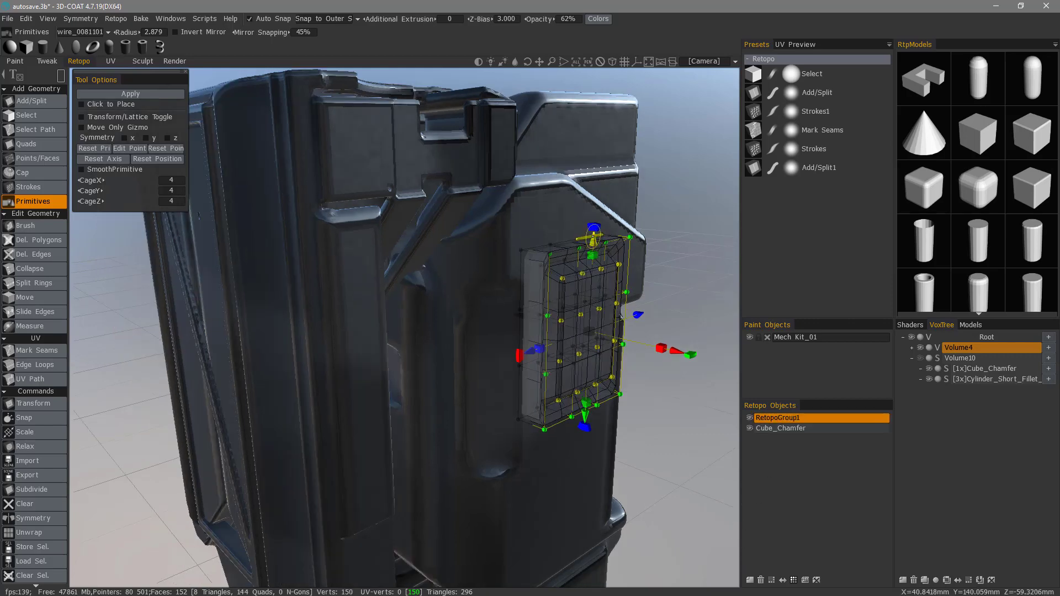
# - Enable the Transform/Lattice Toggle and move the cube primitive straight down the leg, just below the applied cube
pyautogui.click(462, 219)
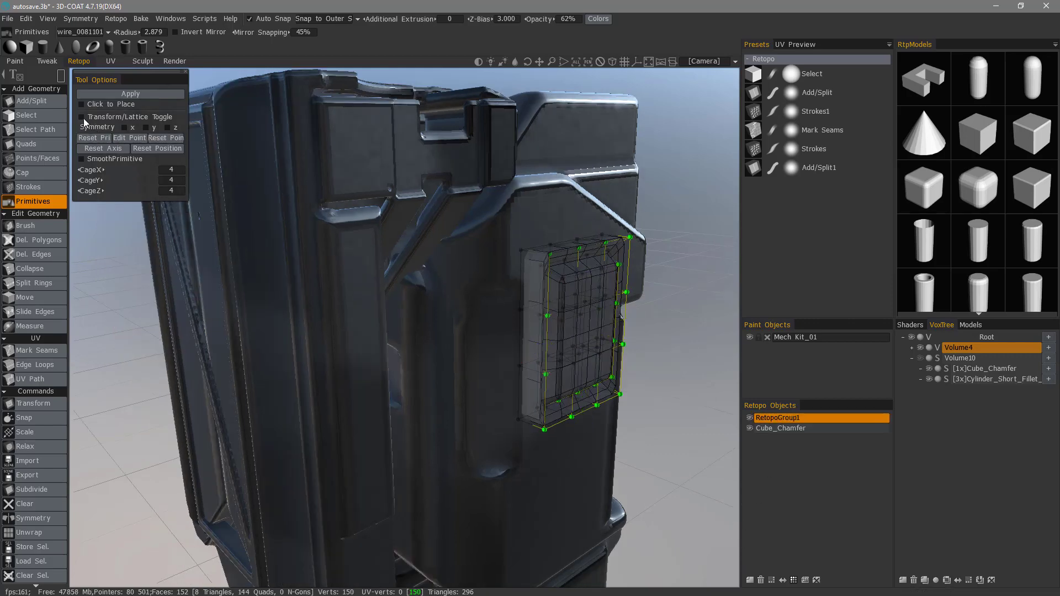
pyautogui.click(81, 117)
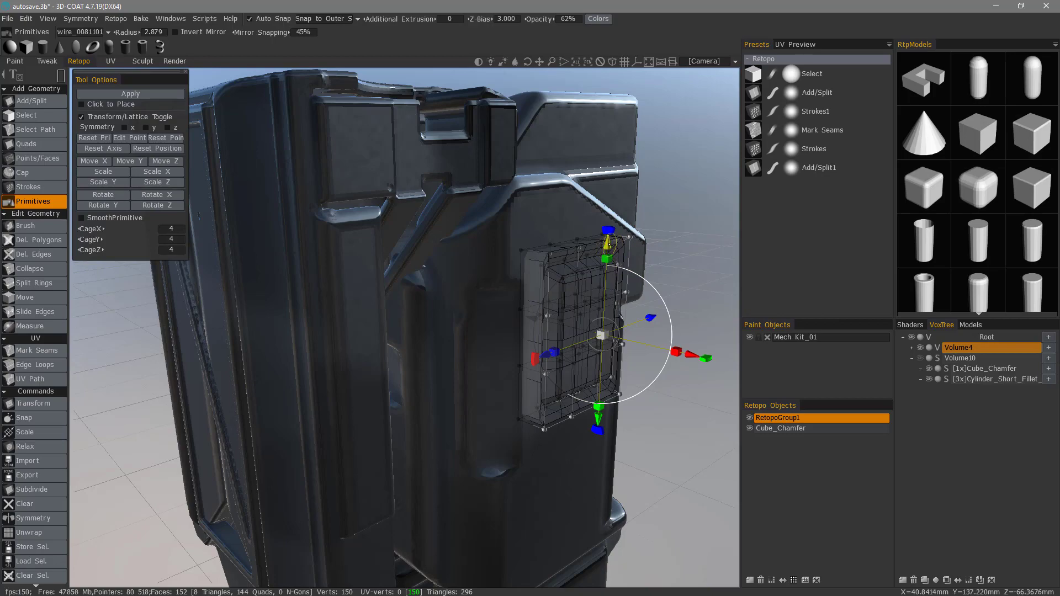
pyautogui.moveTo(598, 408); pyautogui.dragTo(589, 569)
pyautogui.keyDown('alt'); pyautogui.moveTo(597, 423); pyautogui.dragTo(587, 475, button='right'); pyautogui.keyUp('alt')
pyautogui.keyDown('alt'); pyautogui.moveTo(586, 475); pyautogui.dragTo(627, 402); pyautogui.keyUp('alt')
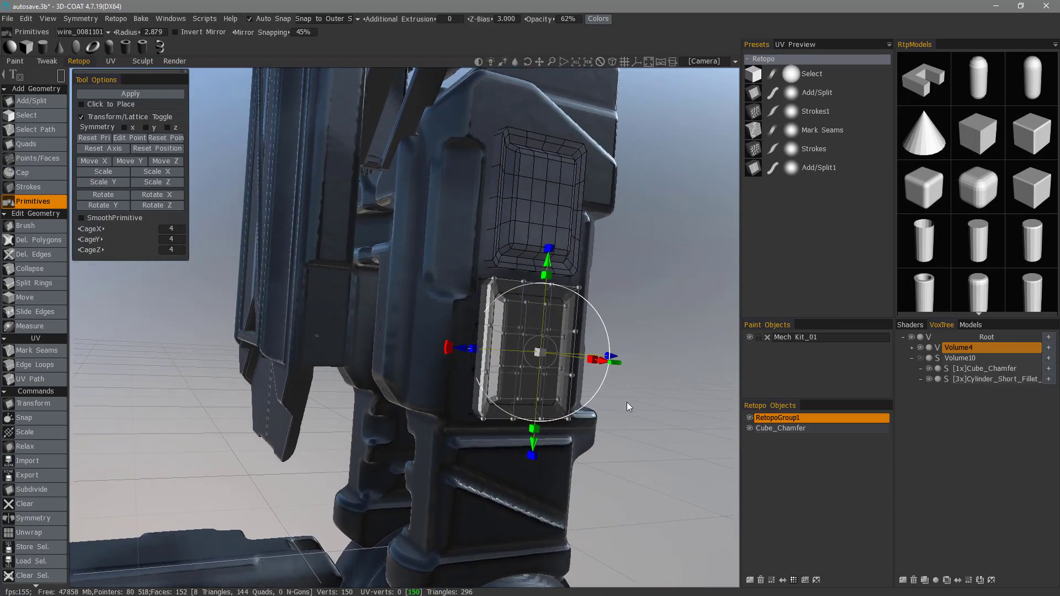
pyautogui.keyDown('alt'); pyautogui.moveTo(627, 402); pyautogui.dragTo(651, 274, button='right'); pyautogui.keyUp('alt')
pyautogui.keyDown('alt'); pyautogui.moveTo(651, 270); pyautogui.dragTo(734, 419); pyautogui.keyUp('alt')
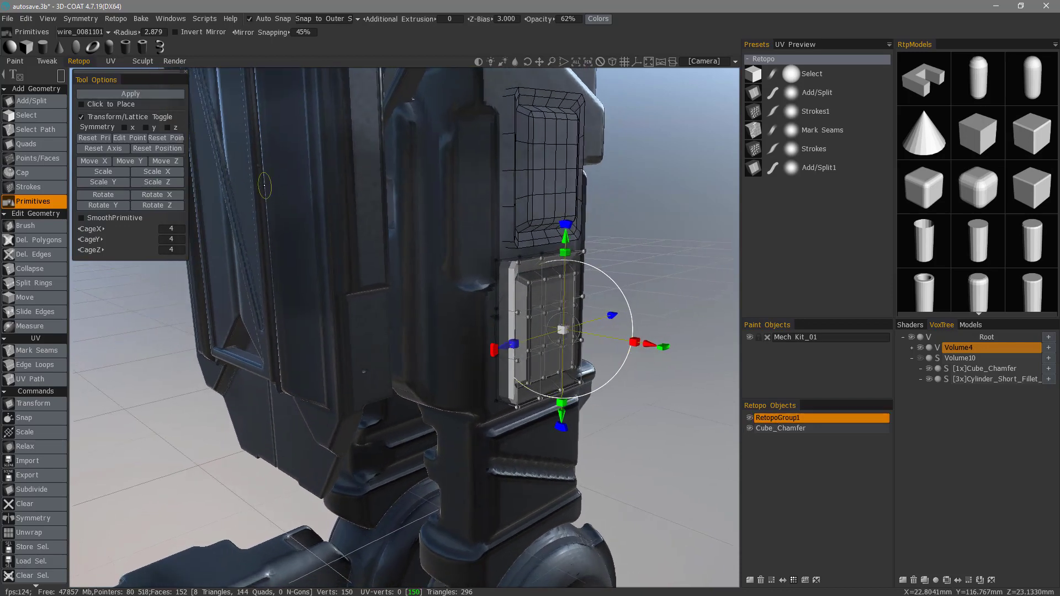
pyautogui.moveTo(1037, 136)
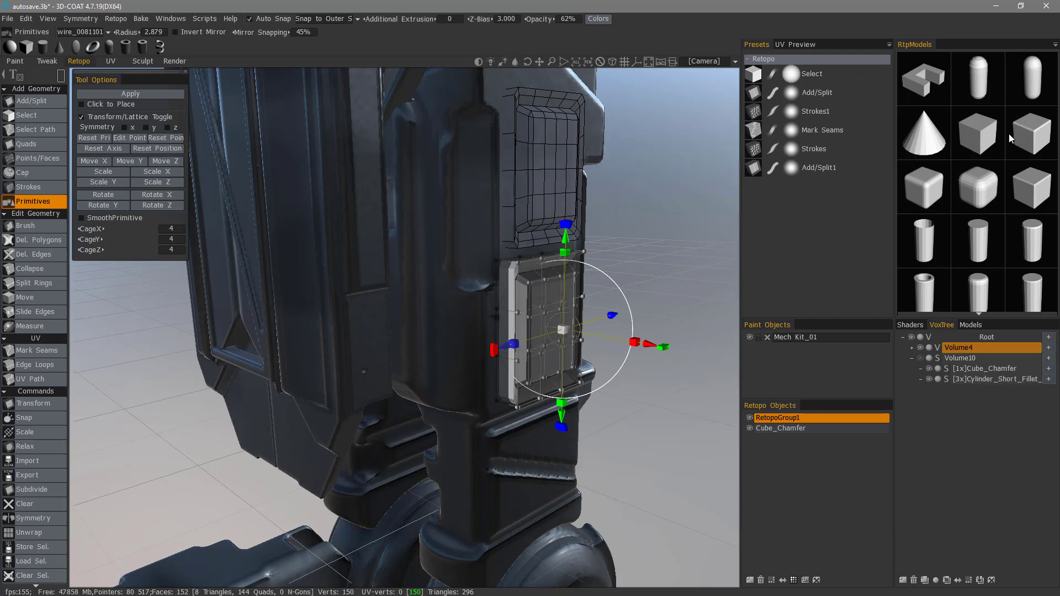
pyautogui.keyDown('alt'); pyautogui.moveTo(615, 385); pyautogui.dragTo(624, 415); pyautogui.keyUp('alt')
# - Rename the Cube_Chamfer retopo object to _01Cube_Chamfer
pyautogui.click(801, 429)
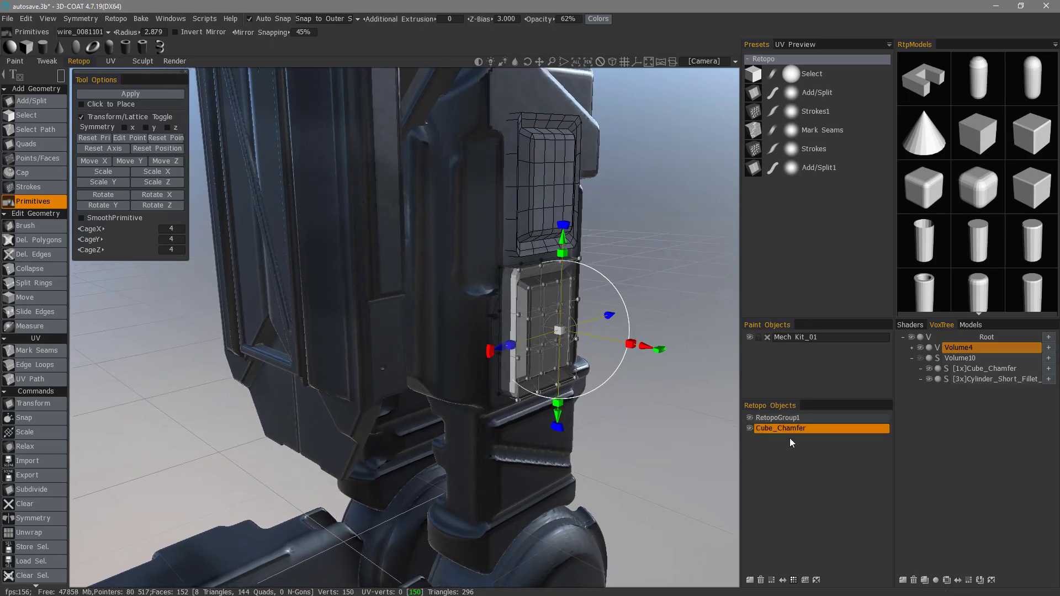
pyautogui.doubleClick(807, 429)
pyautogui.click(845, 431)
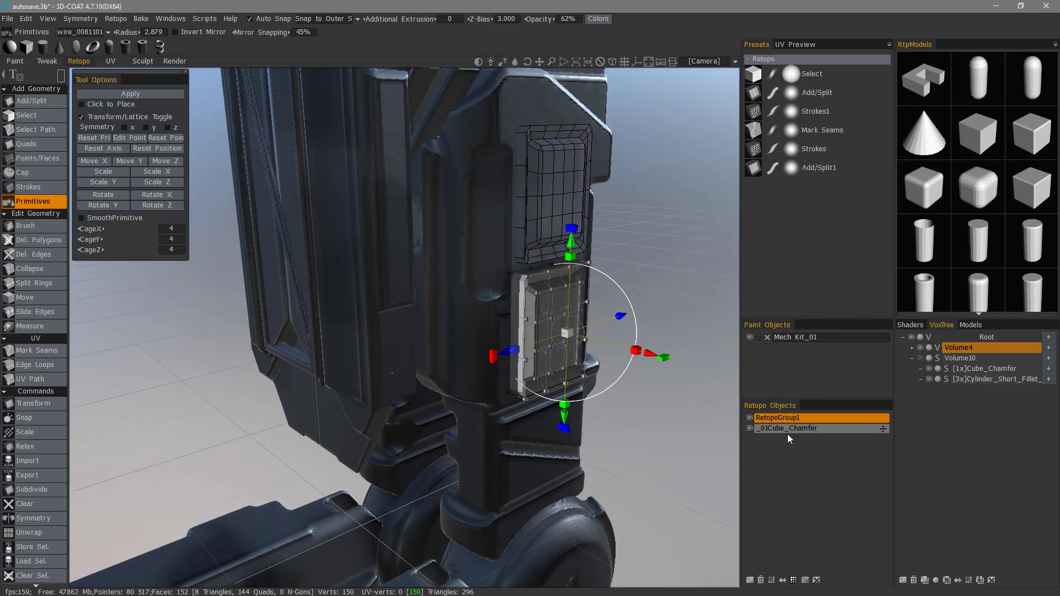
# - With RetopoGroup1 active, apply the lowered cube as a second retopo object and leave its name as Cube_Chamfer
pyautogui.click(775, 417)
pyautogui.click(130, 94)
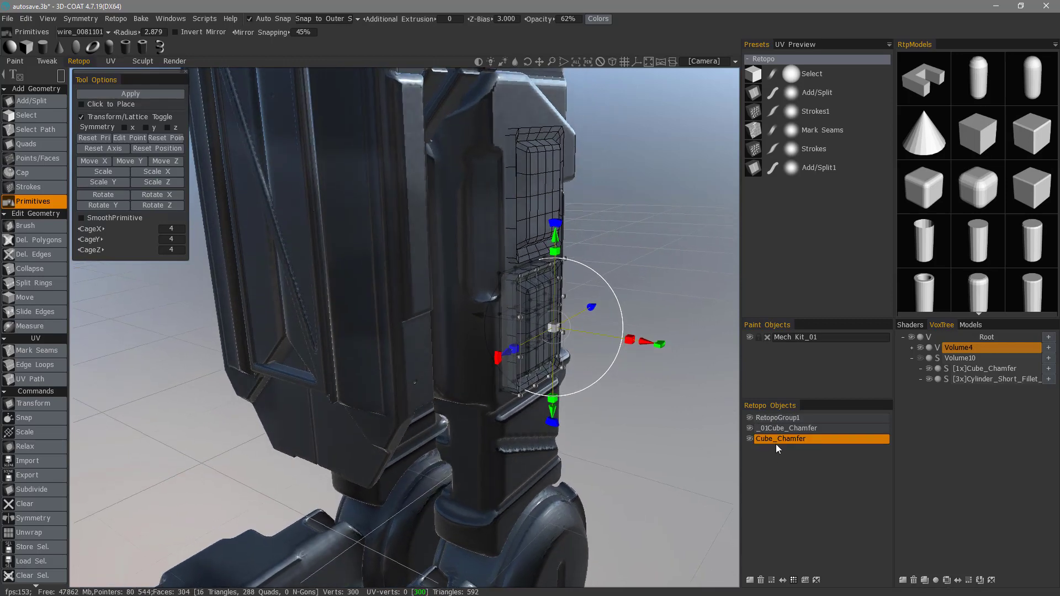
pyautogui.doubleClick(773, 440)
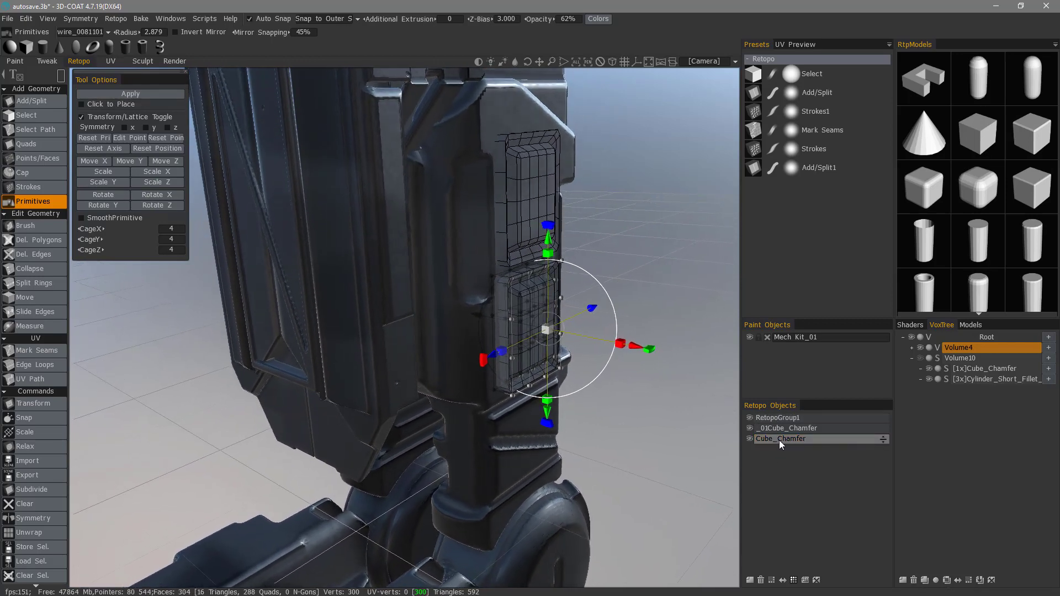
pyautogui.press('Return')
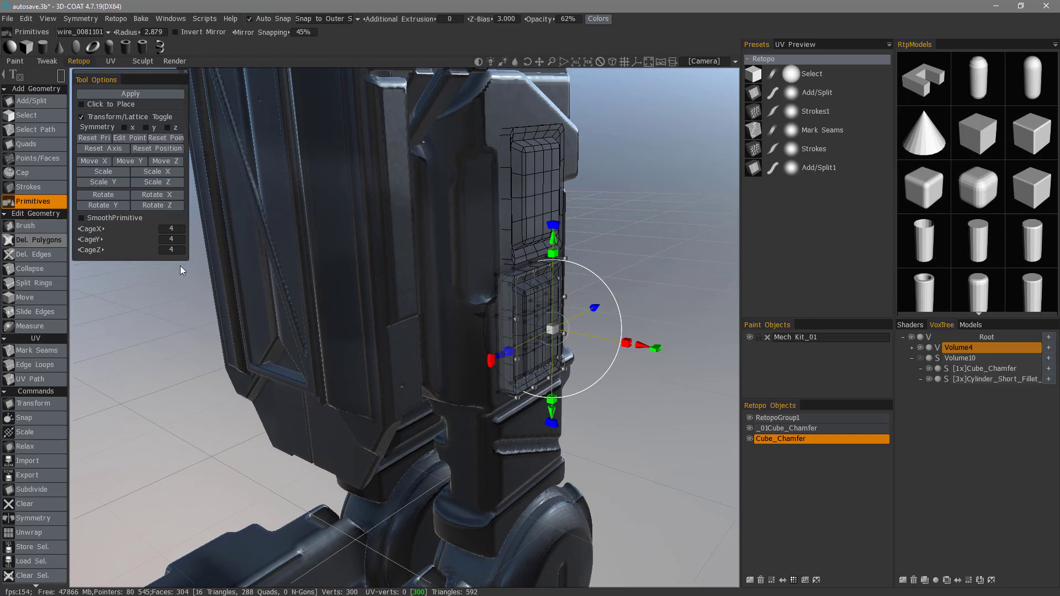
# - Switch to the Brush tool and toggle the visibility of _01Cube_Chamfer and Cube_Chamfer to check each one separately
pyautogui.click(30, 228)
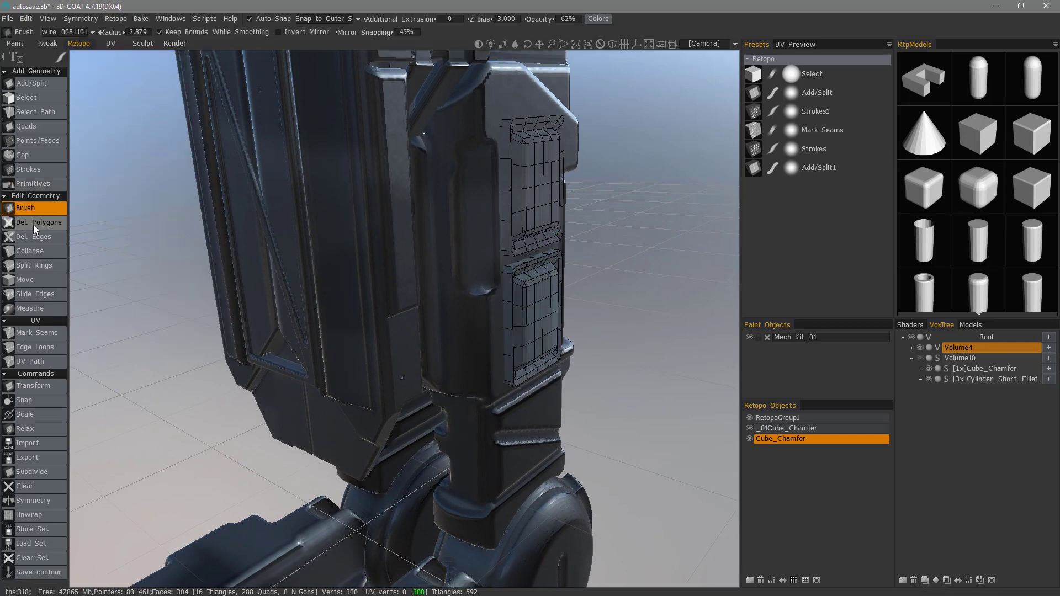
pyautogui.moveTo(617, 391)
pyautogui.mouseDown()
pyautogui.moveTo(579, 380)
pyautogui.moveTo(580, 370)
pyautogui.moveTo(611, 371)
pyautogui.mouseUp()
pyautogui.click(750, 429)
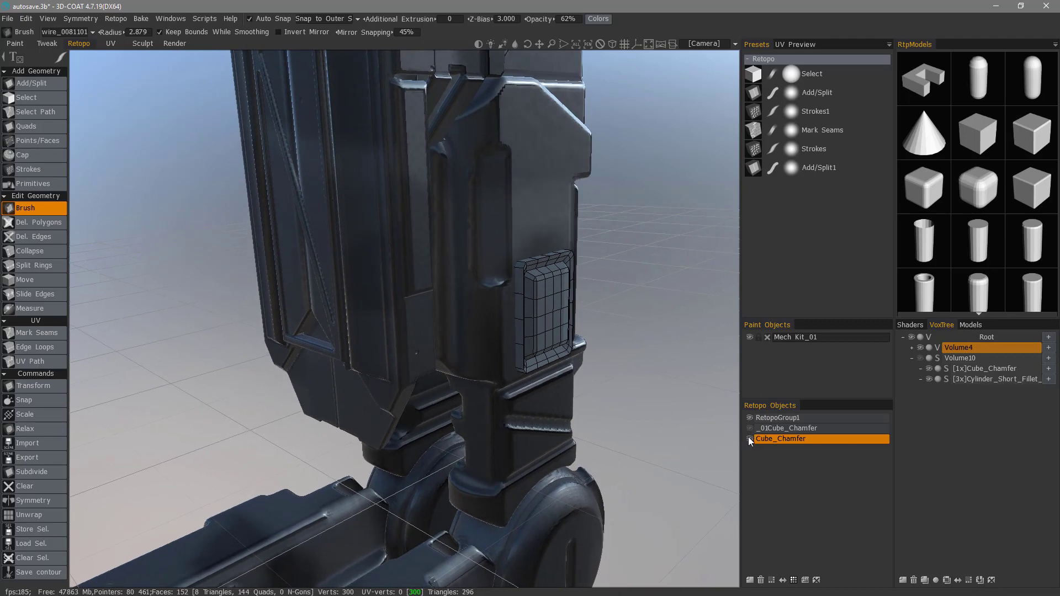
pyautogui.click(750, 440)
pyautogui.click(749, 440)
# - Make _01Cube_Chamfer the active retopo object with both cube objects shown
pyautogui.click(765, 429)
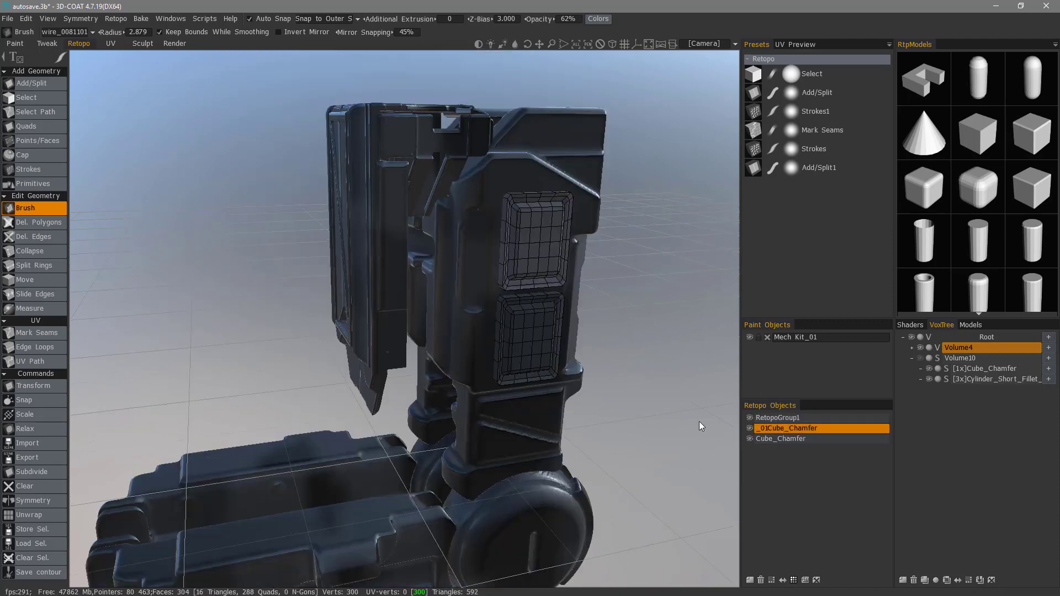
pyautogui.moveTo(701, 426); pyautogui.dragTo(657, 425)
pyautogui.keyDown('alt'); pyautogui.moveTo(467, 284); pyautogui.dragTo(493, 277); pyautogui.keyUp('alt')
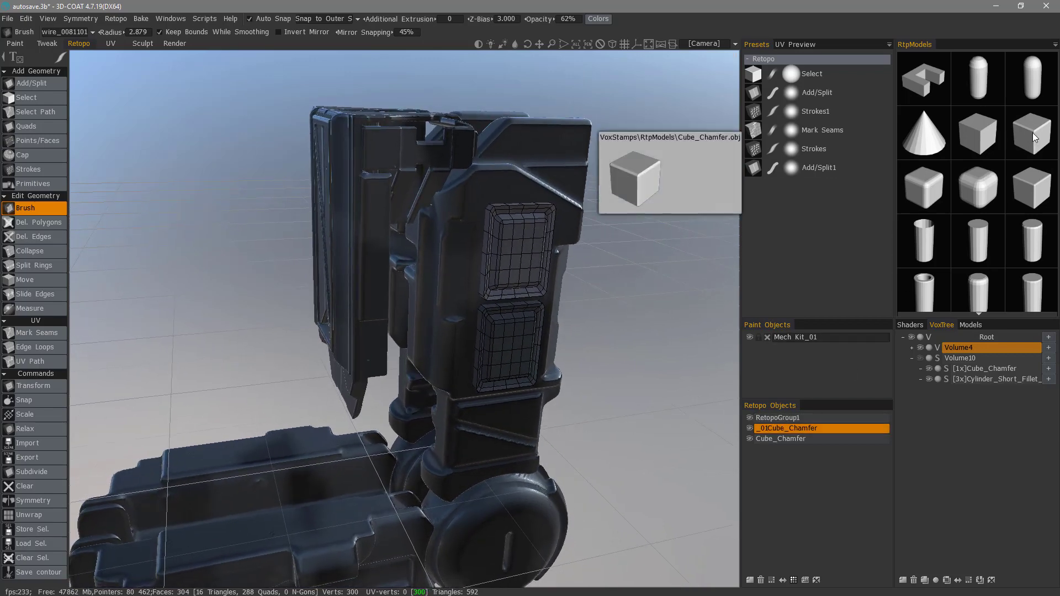
pyautogui.click(783, 430)
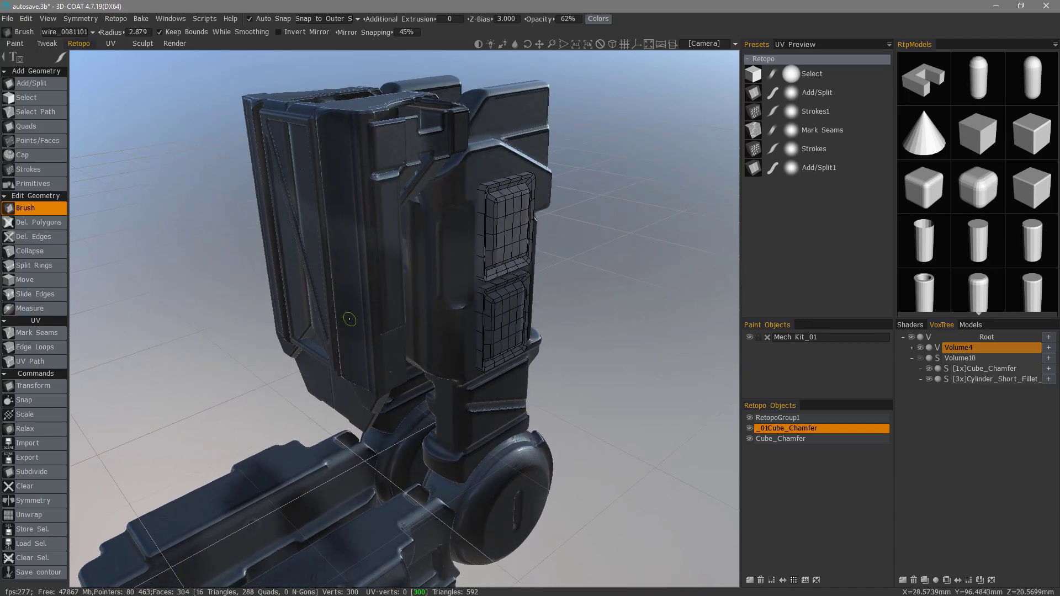
# - Switch to the Sculpt room and locate the Retopo mesh -> Sculpt mesh command
pyautogui.click(143, 43)
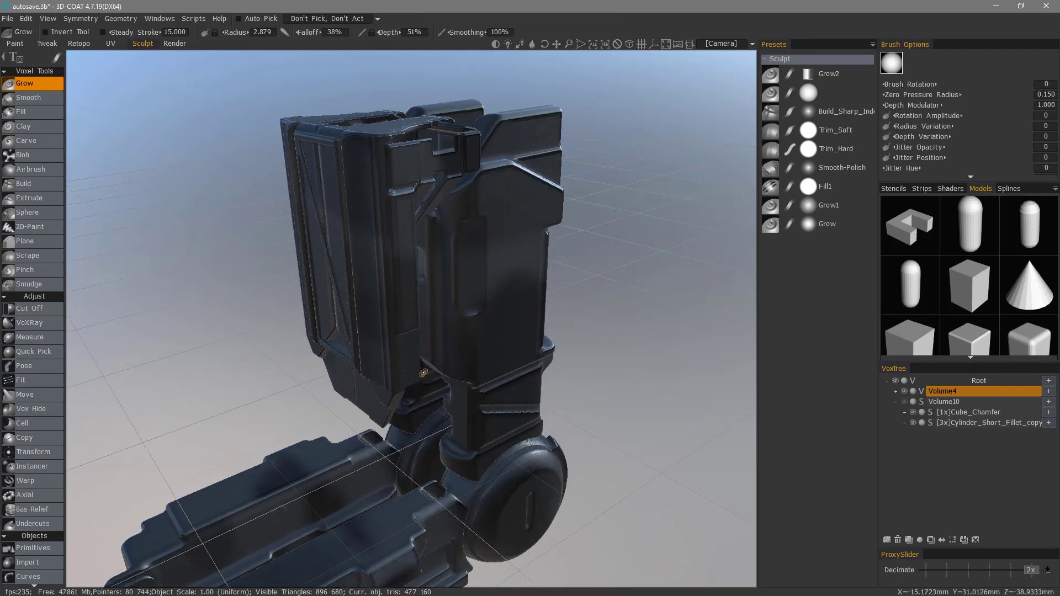
pyautogui.click(126, 20)
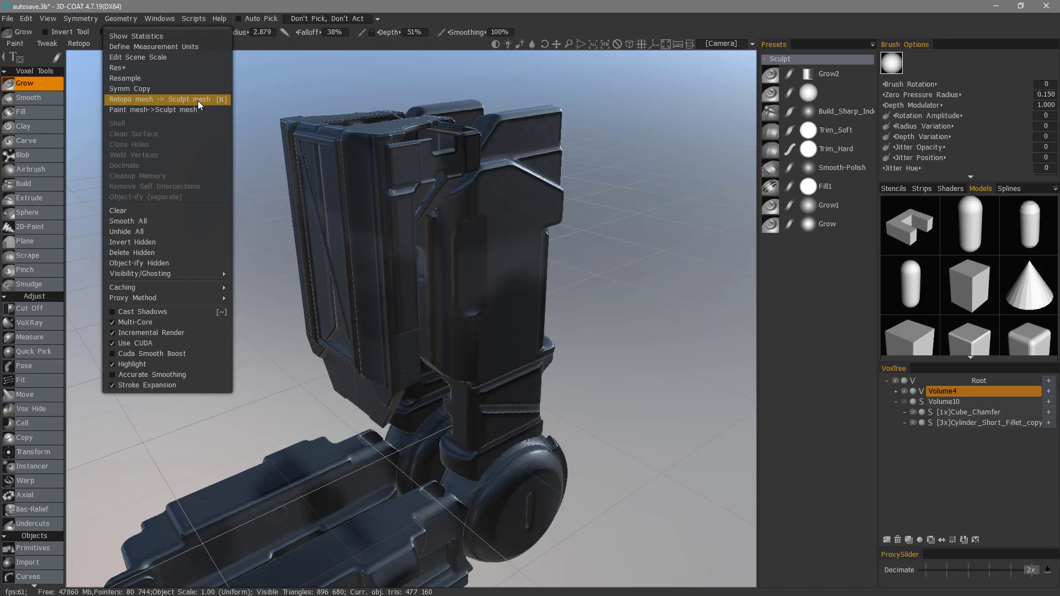
pyautogui.press('End')
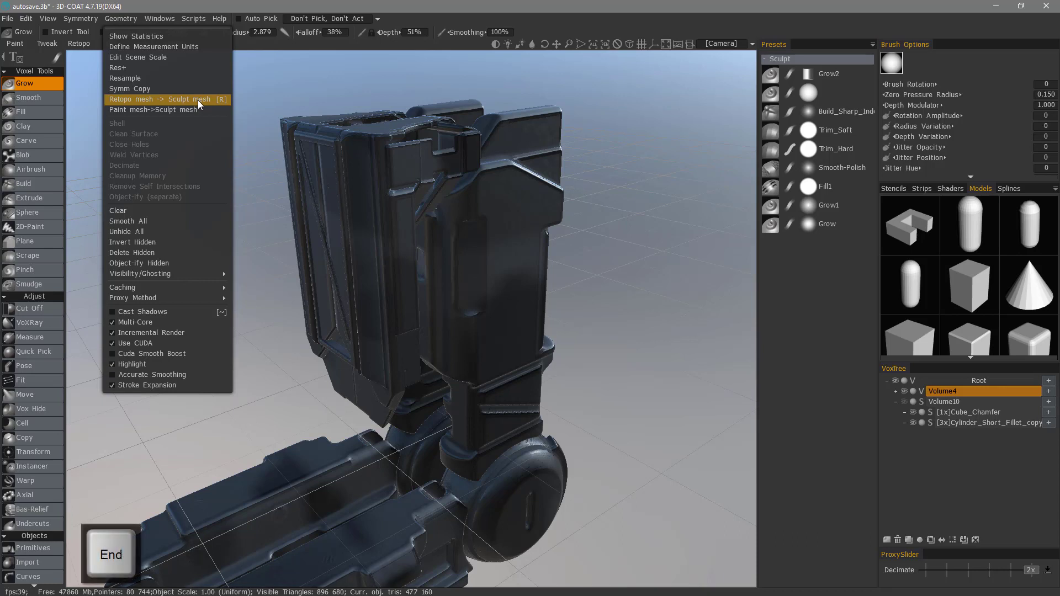
pyautogui.press('End')
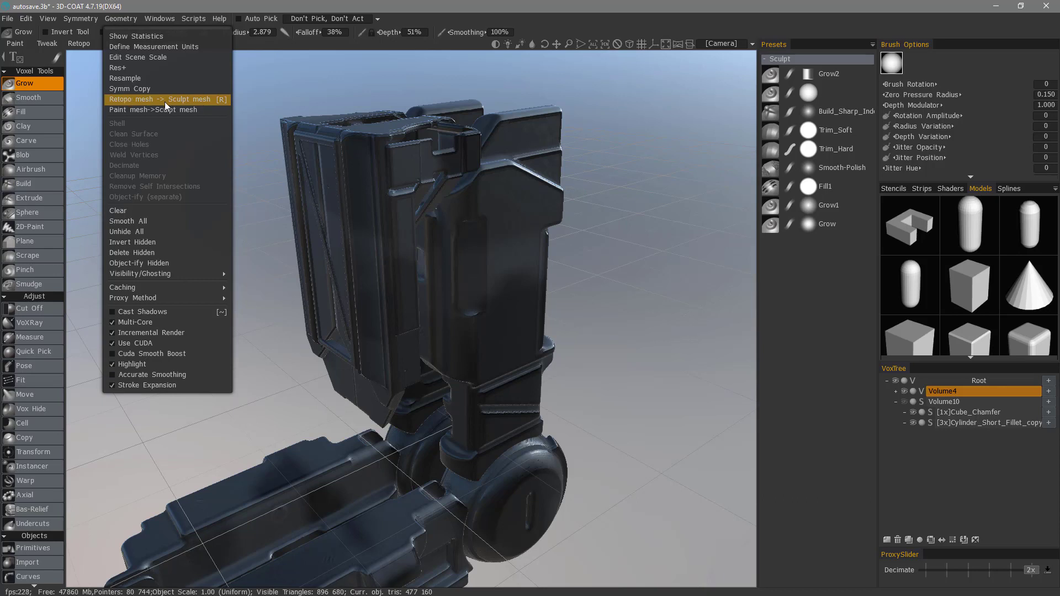
# - Replace the old Volume10 and its children with an empty volume under Root and switch it to surface mode
pyautogui.click(196, 101)
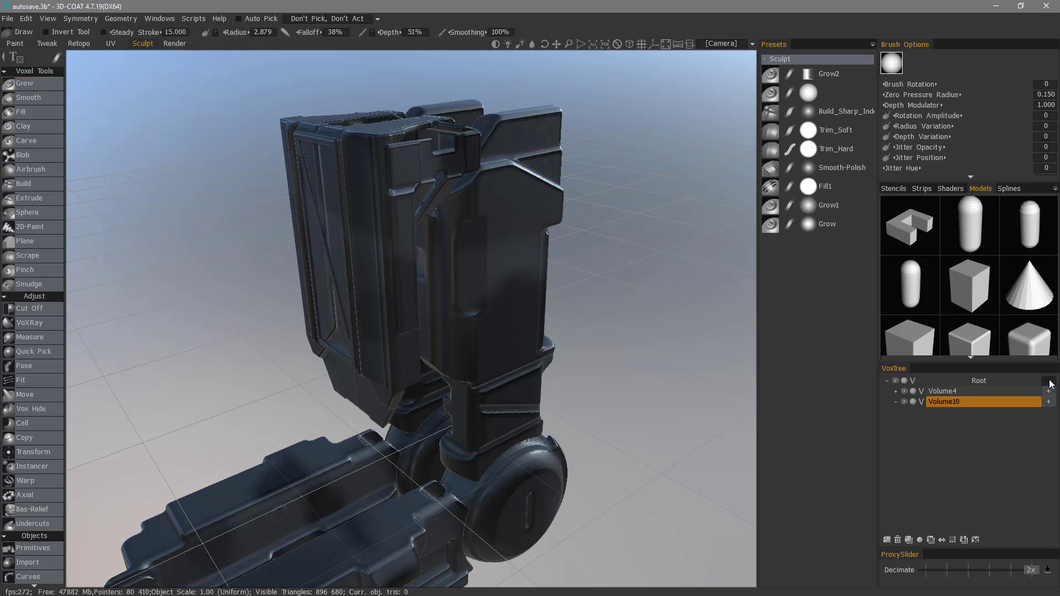
pyautogui.click(921, 402)
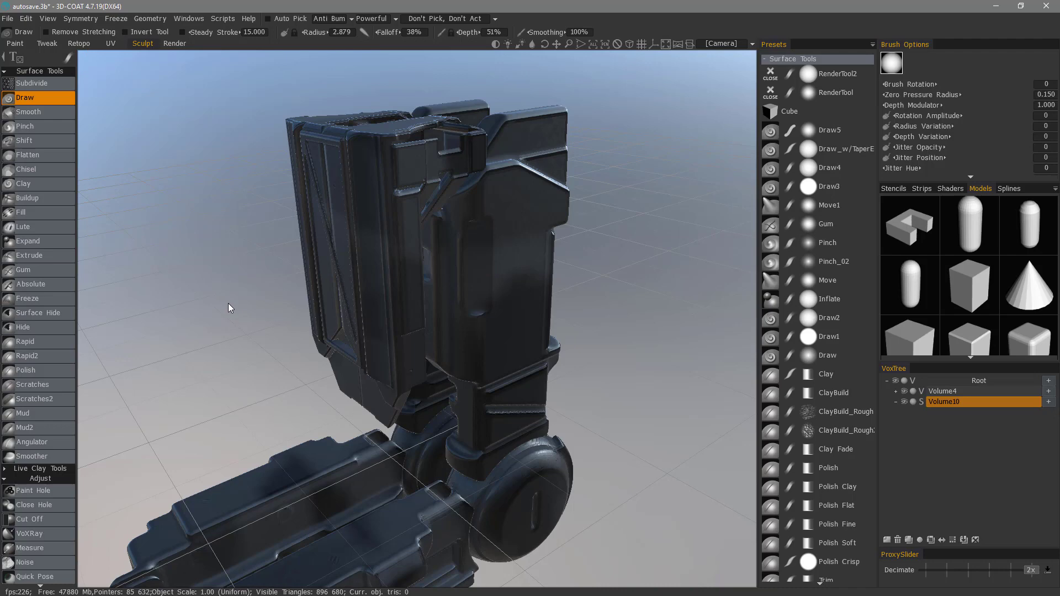
# - Convert the retopo meshes to sculpt meshes under Volume10
pyautogui.click(950, 403)
pyautogui.click(154, 19)
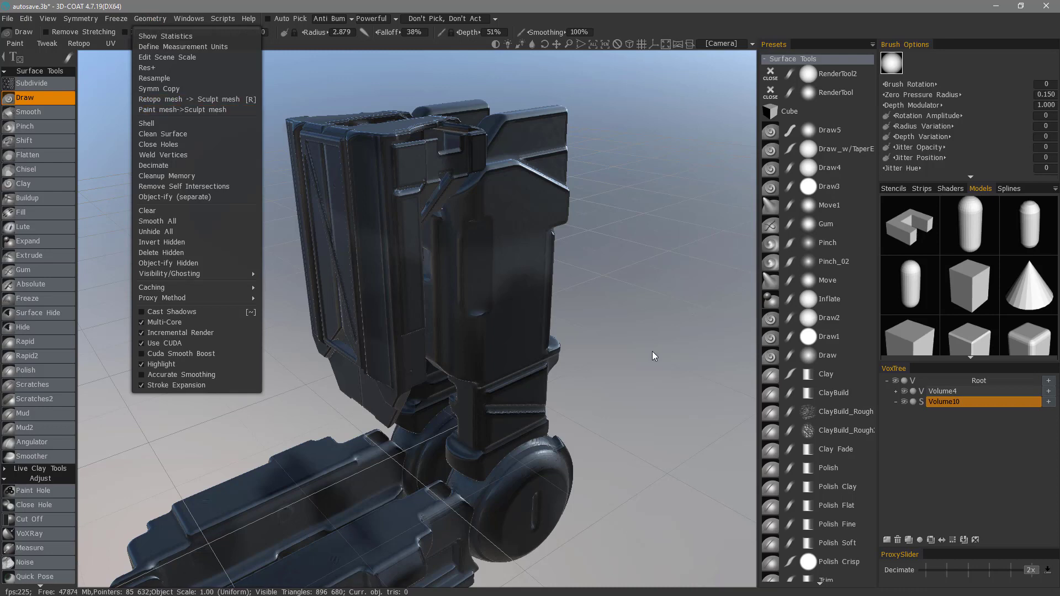
pyautogui.hotkey('ctrl', 'z')
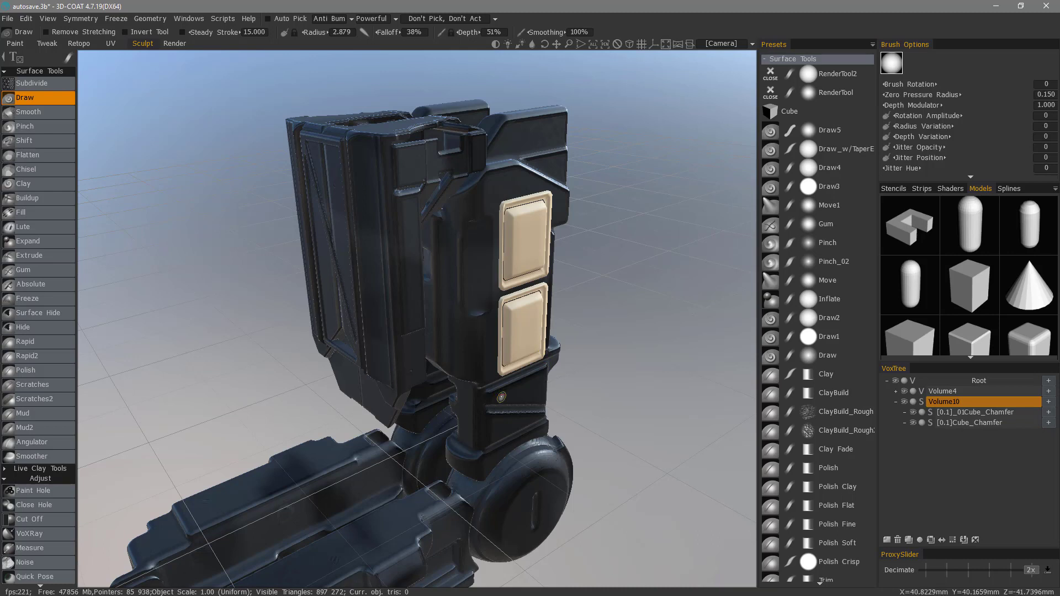
# - Select _01Cube_Chamfer and toggle its visibility to check which panel on the leg it is
pyautogui.click(973, 413)
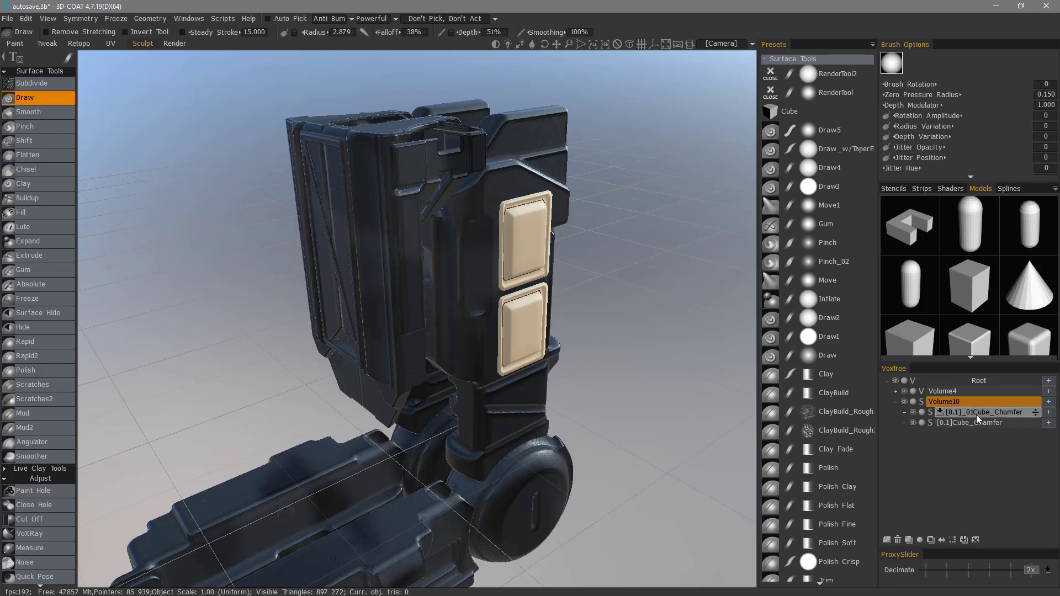
pyautogui.click(915, 413)
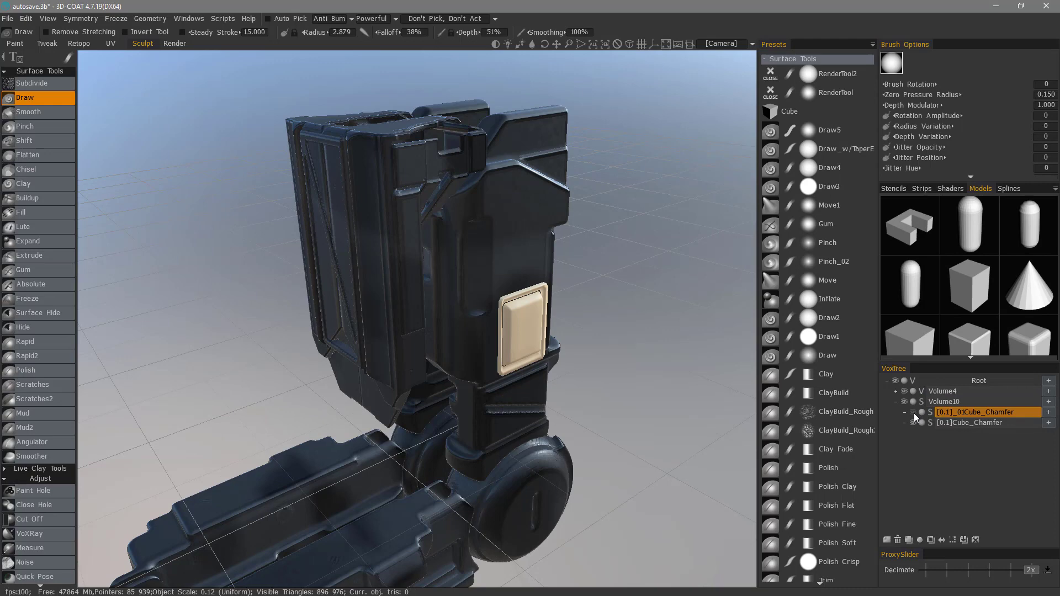
pyautogui.click(914, 412)
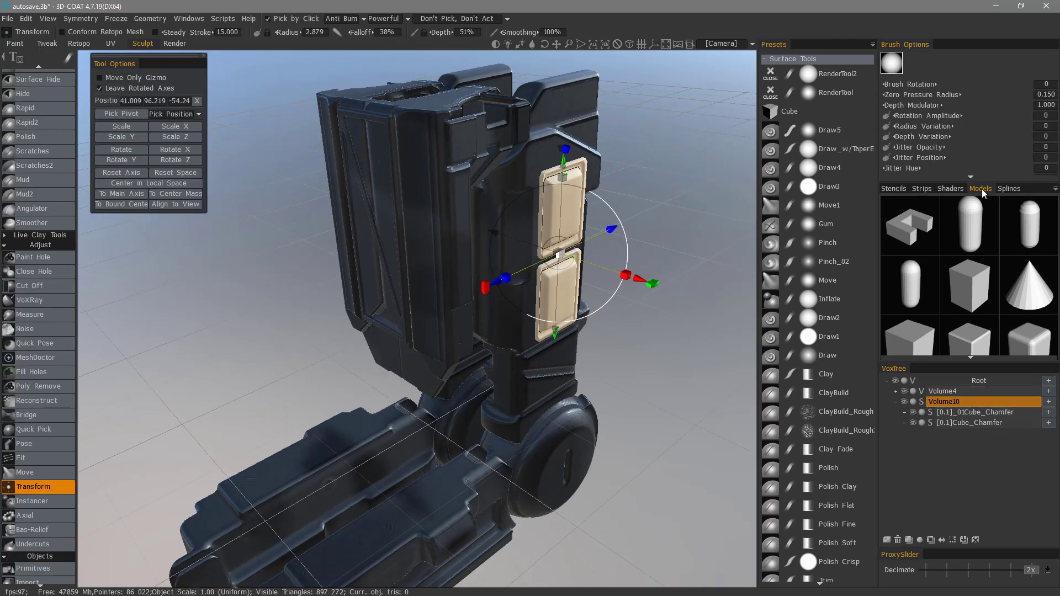
pyautogui.scroll(-3, 955, 262)
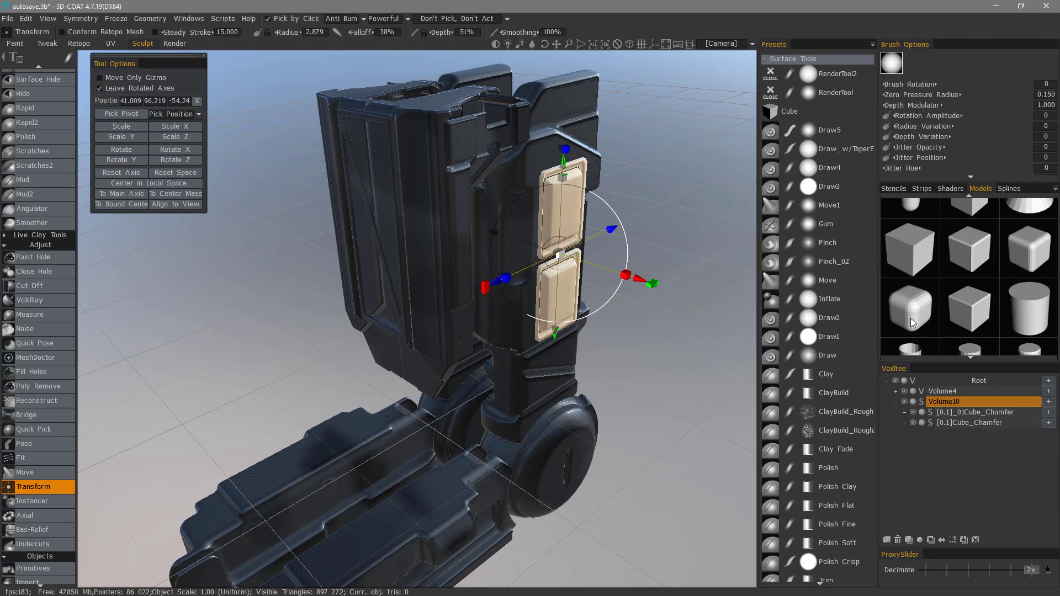
pyautogui.scroll(-3, 910, 318)
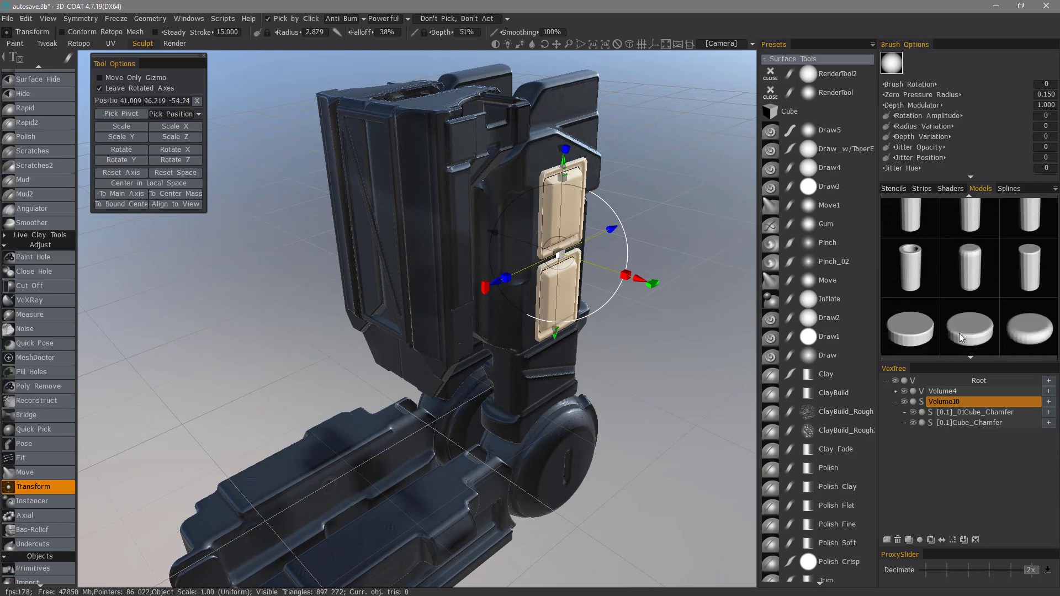
pyautogui.click(963, 337)
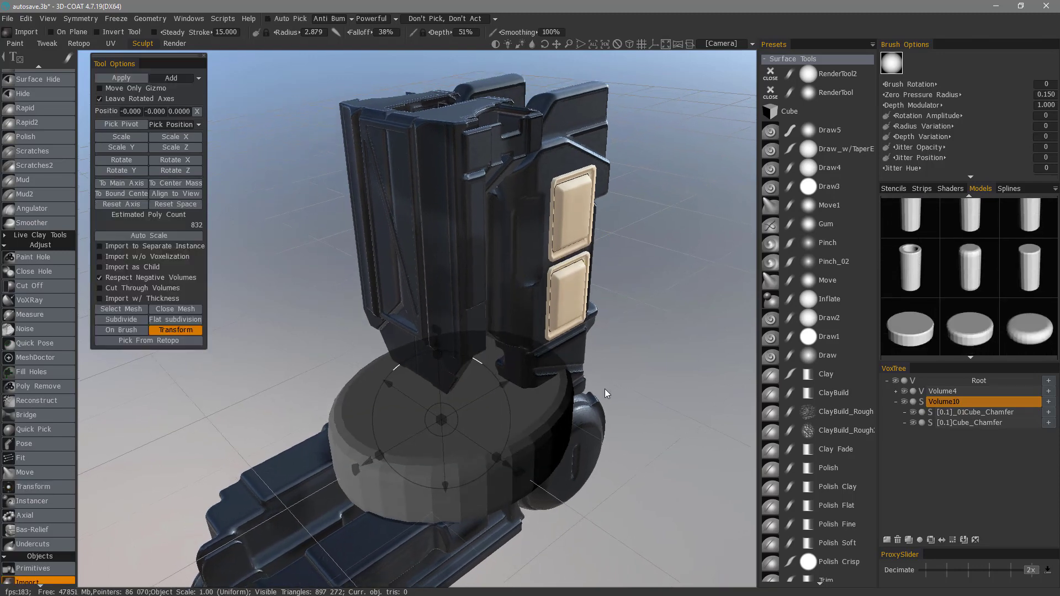
pyautogui.keyDown('alt'); pyautogui.moveTo(588, 244); pyautogui.dragTo(223, 123); pyautogui.keyUp('alt')
pyautogui.keyDown('alt'); pyautogui.moveTo(223, 123); pyautogui.dragTo(504, 222, button='right'); pyautogui.keyUp('alt')
pyautogui.keyDown('alt'); pyautogui.moveTo(504, 221); pyautogui.dragTo(494, 223); pyautogui.keyUp('alt')
pyautogui.keyDown('alt'); pyautogui.moveTo(495, 223); pyautogui.dragTo(518, 234, button='right'); pyautogui.keyUp('alt')
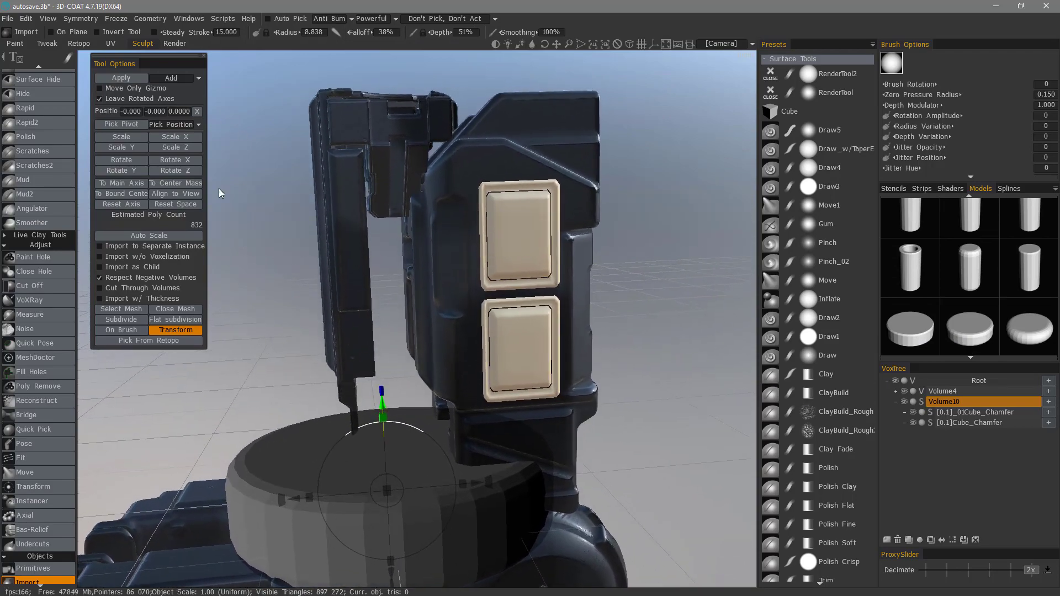
pyautogui.keyDown('alt'); pyautogui.moveTo(219, 188); pyautogui.dragTo(87, 364); pyautogui.keyUp('alt')
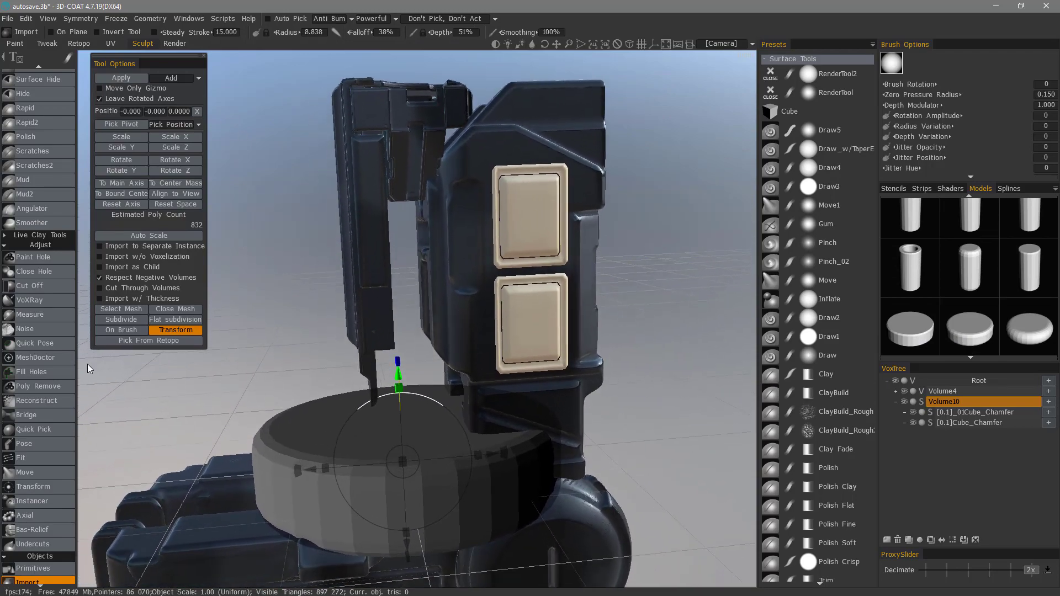
# - Switch to the Primitives tool without importing the pending mesh and load the rounded-edge disc model as the primitive
pyautogui.click(34, 568)
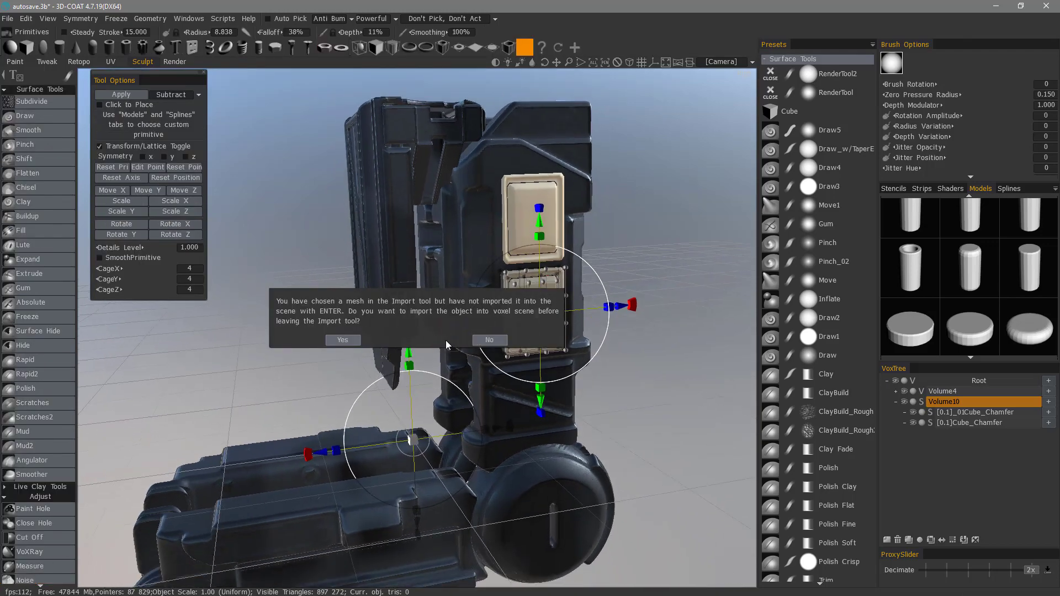
pyautogui.click(484, 340)
pyautogui.moveTo(371, 309); pyautogui.dragTo(329, 161)
pyautogui.click(969, 336)
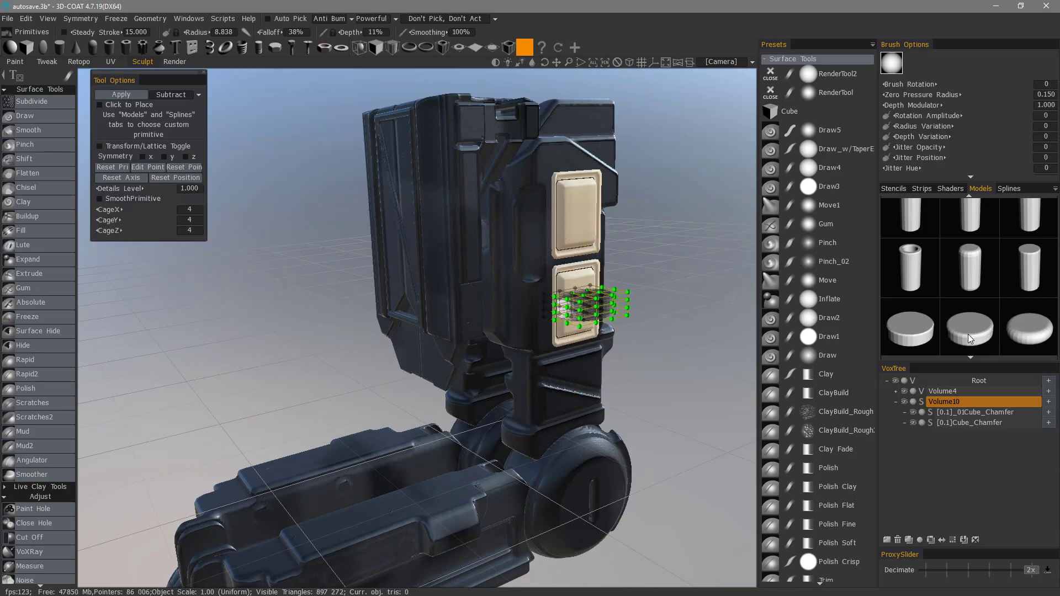
# - Enable Click to Place and place the disc primitive facing outward on the middle of the upper panel, scaled to the brush radius
pyautogui.click(100, 105)
pyautogui.keyDown('alt'); pyautogui.moveTo(388, 237); pyautogui.dragTo(506, 248); pyautogui.keyUp('alt')
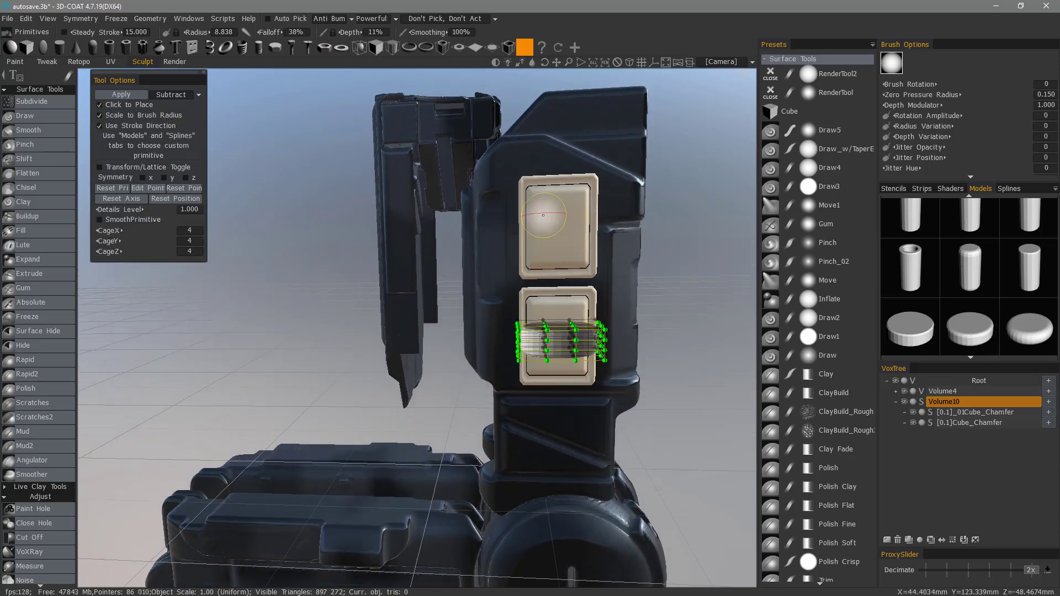
pyautogui.keyDown('alt'); pyautogui.moveTo(505, 248); pyautogui.dragTo(528, 253, button='right'); pyautogui.keyUp('alt')
pyautogui.click(529, 253)
pyautogui.keyDown('alt'); pyautogui.moveTo(395, 237); pyautogui.dragTo(403, 297, button='middle'); pyautogui.keyUp('alt')
pyautogui.moveTo(390, 210)
pyautogui.keyDown('alt'); pyautogui.mouseDown()
pyautogui.moveTo(694, 235)
pyautogui.moveTo(657, 326)
pyautogui.moveTo(662, 345)
pyautogui.moveTo(678, 345)
pyautogui.mouseUp(); pyautogui.keyUp('alt')
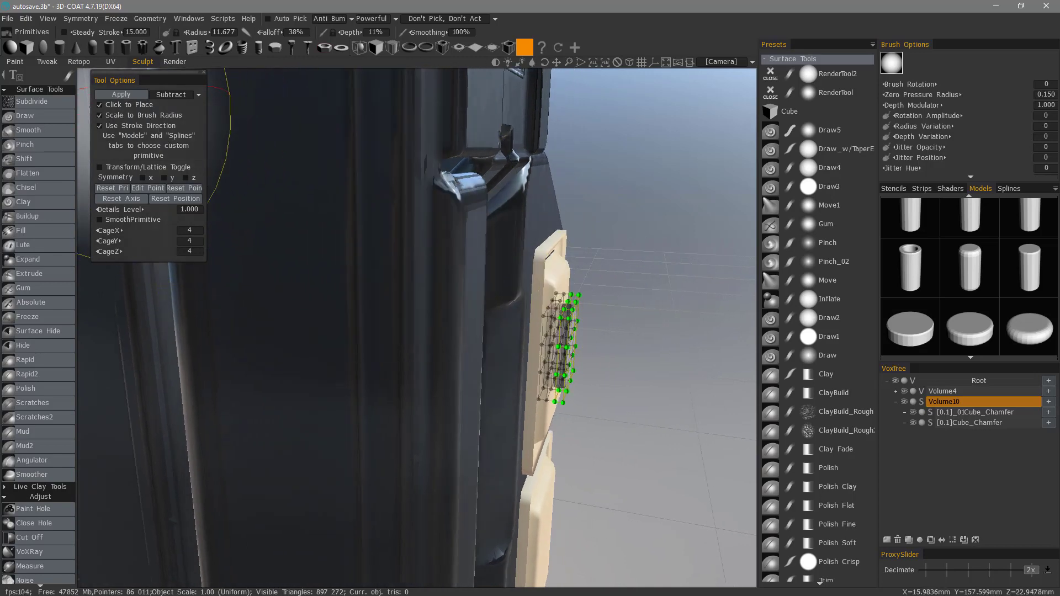
# - Turn off Click to Place, switch the disc to the transform gizmo and push it slightly into the upper panel's face
pyautogui.click(99, 104)
pyautogui.click(101, 146)
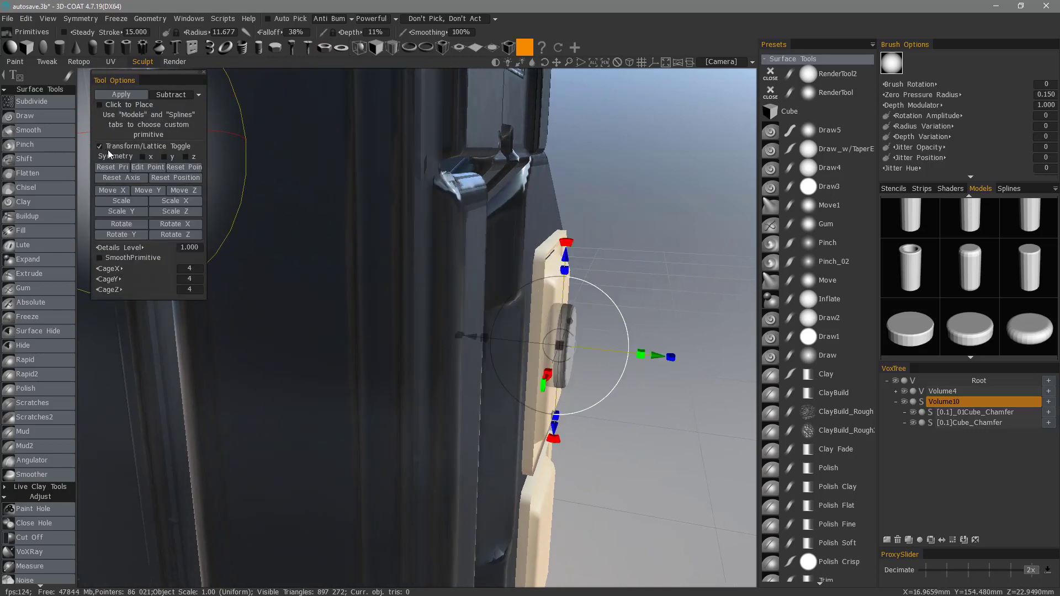
pyautogui.moveTo(656, 356); pyautogui.dragTo(652, 356)
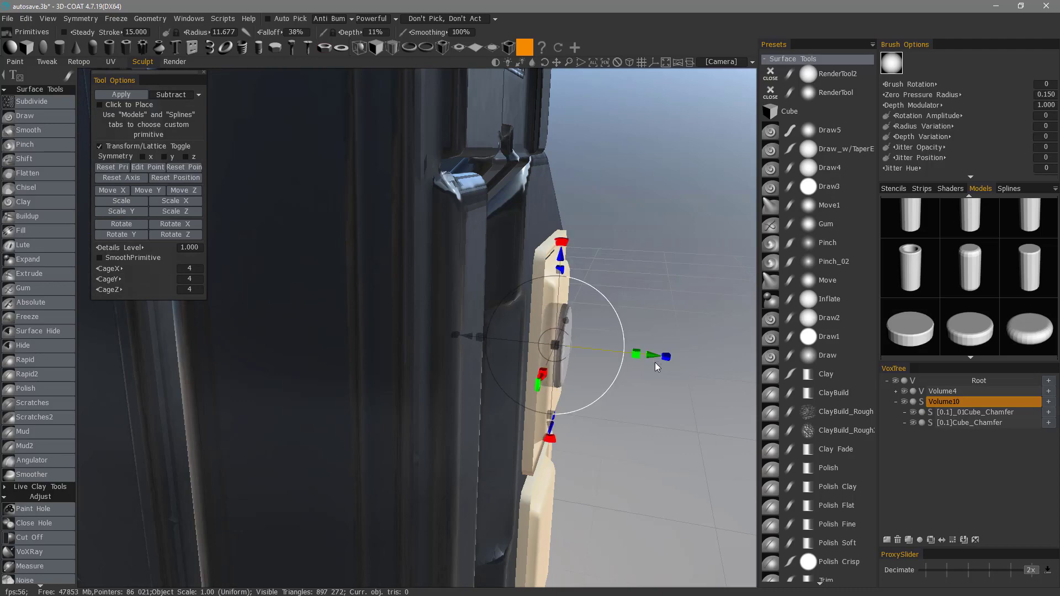
pyautogui.keyDown('alt'); pyautogui.moveTo(655, 337); pyautogui.dragTo(383, 329); pyautogui.keyUp('alt')
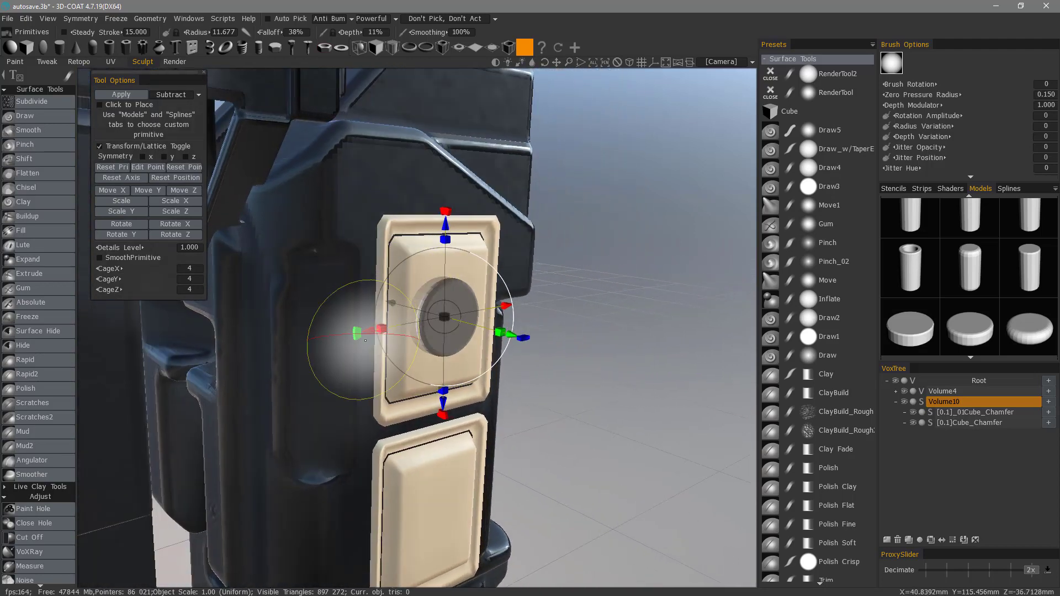
pyautogui.keyDown('alt'); pyautogui.moveTo(383, 385); pyautogui.dragTo(406, 328); pyautogui.keyUp('alt')
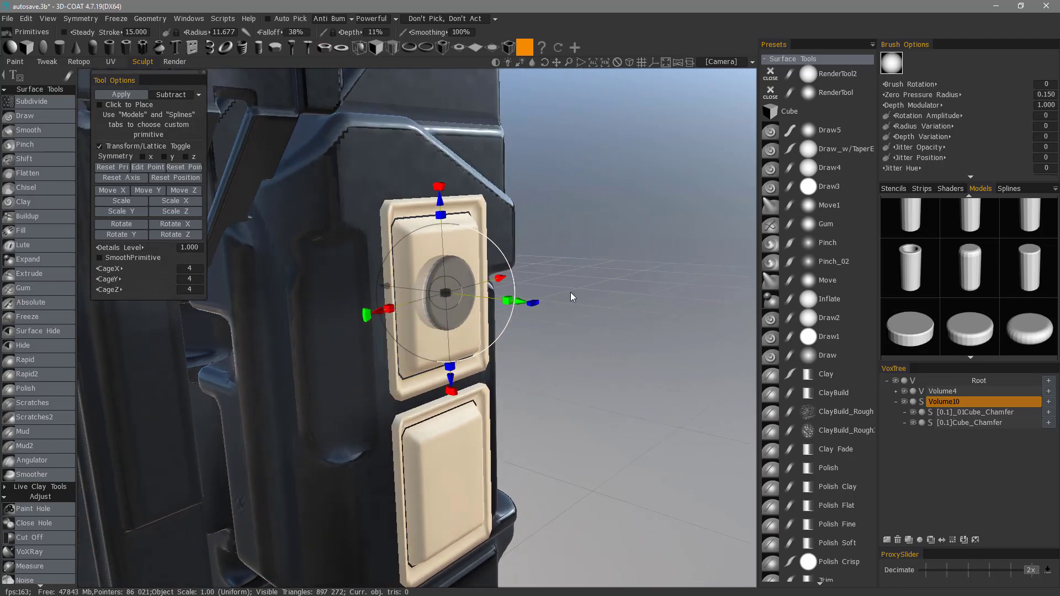
# - Subtract the disc primitive from _01Cube_Chamfer to cut a round recess in the upper panel
pyautogui.click(177, 95)
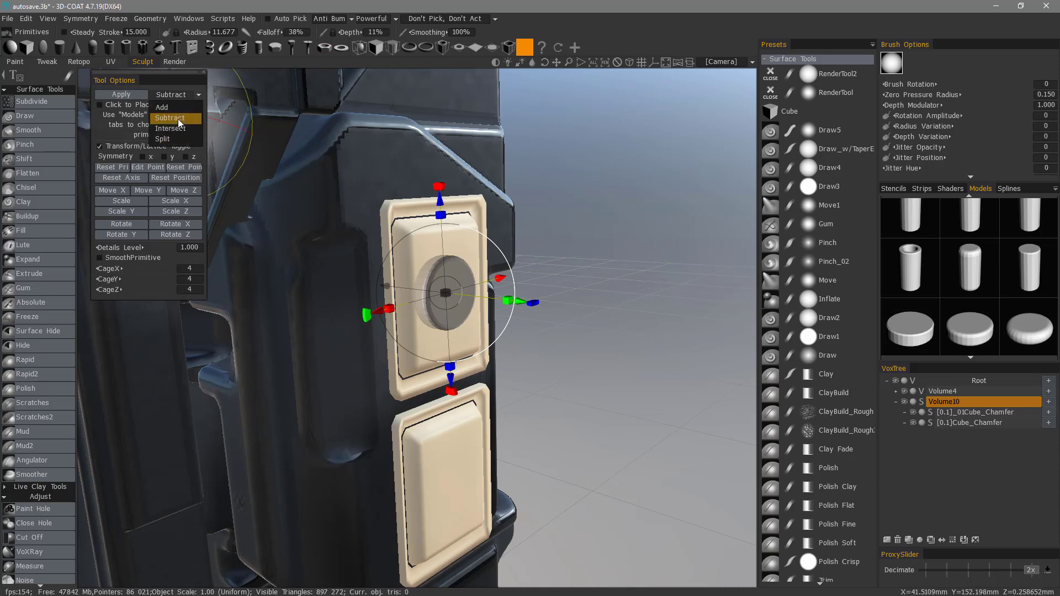
pyautogui.click(178, 118)
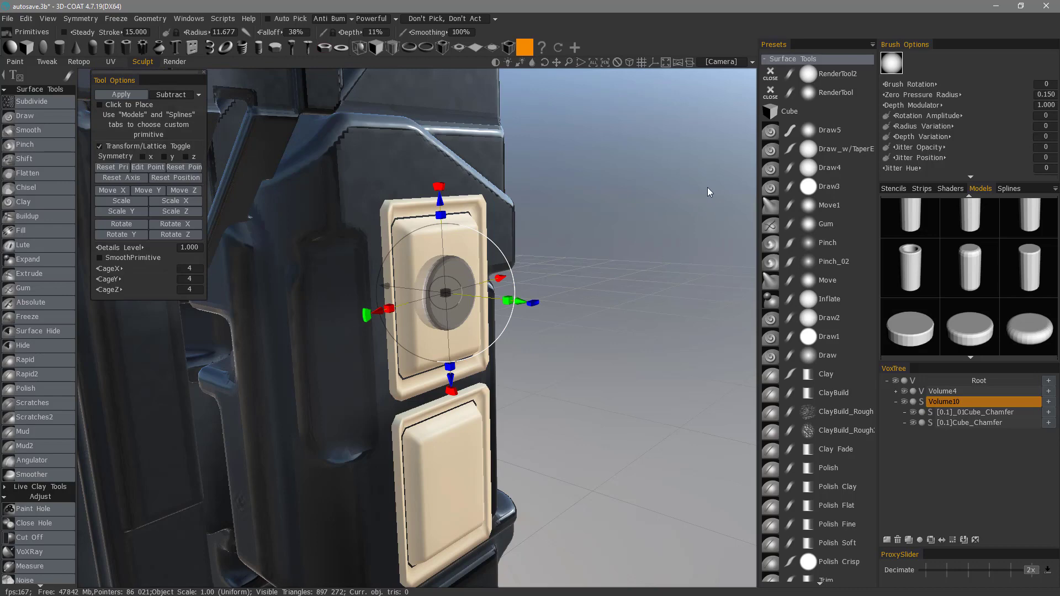
pyautogui.click(137, 98)
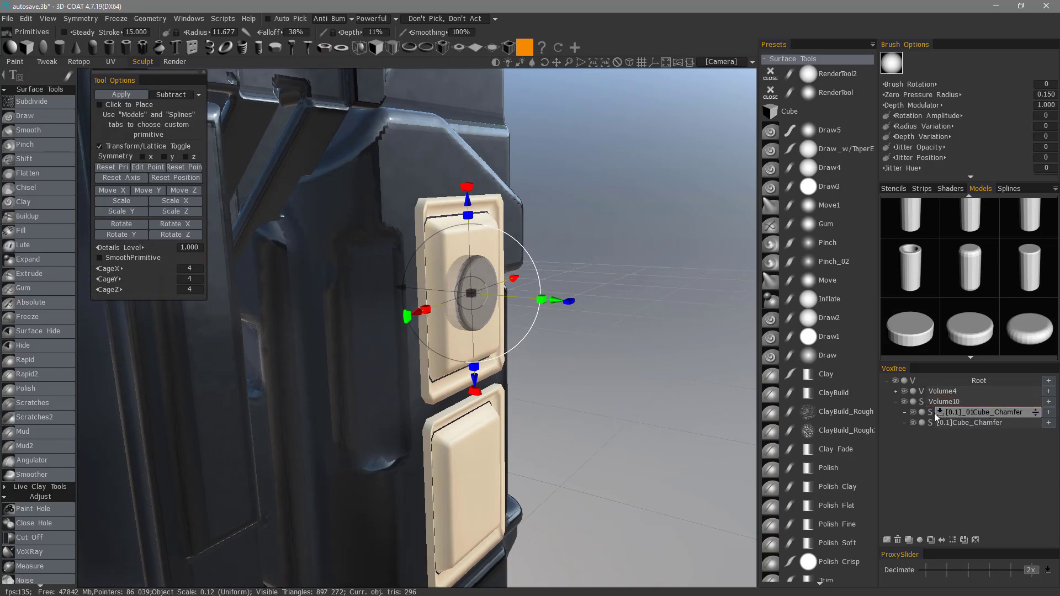
pyautogui.click(933, 412)
pyautogui.click(913, 412)
pyautogui.click(915, 413)
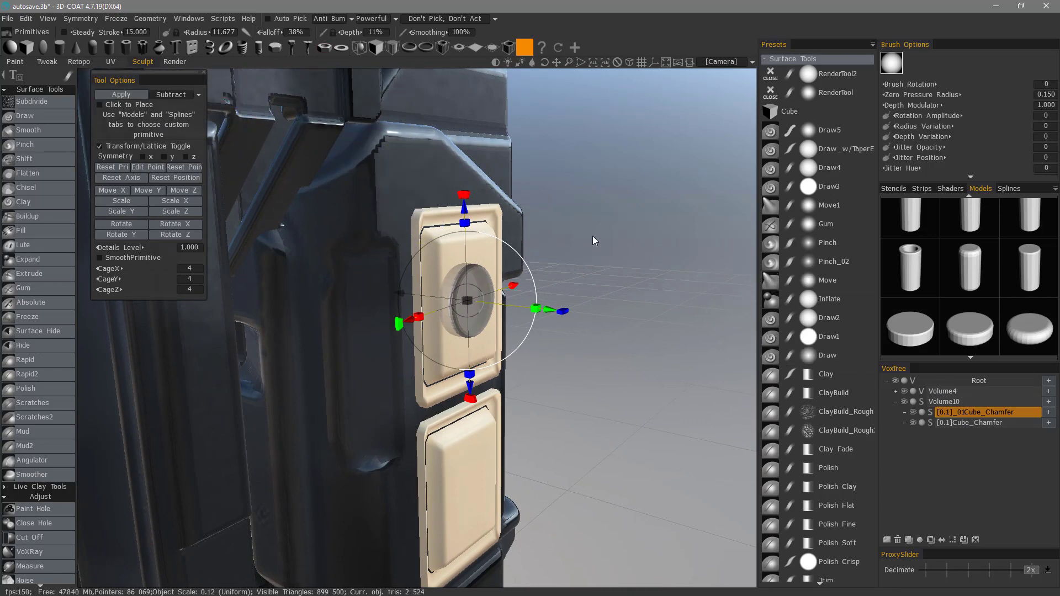
# - Switch to the Draw brush and examine the upper panel's round recess in shaded and wireframe display
pyautogui.click(23, 118)
pyautogui.moveTo(688, 227); pyautogui.dragTo(265, 326)
pyautogui.moveTo(454, 326); pyautogui.dragTo(651, 386)
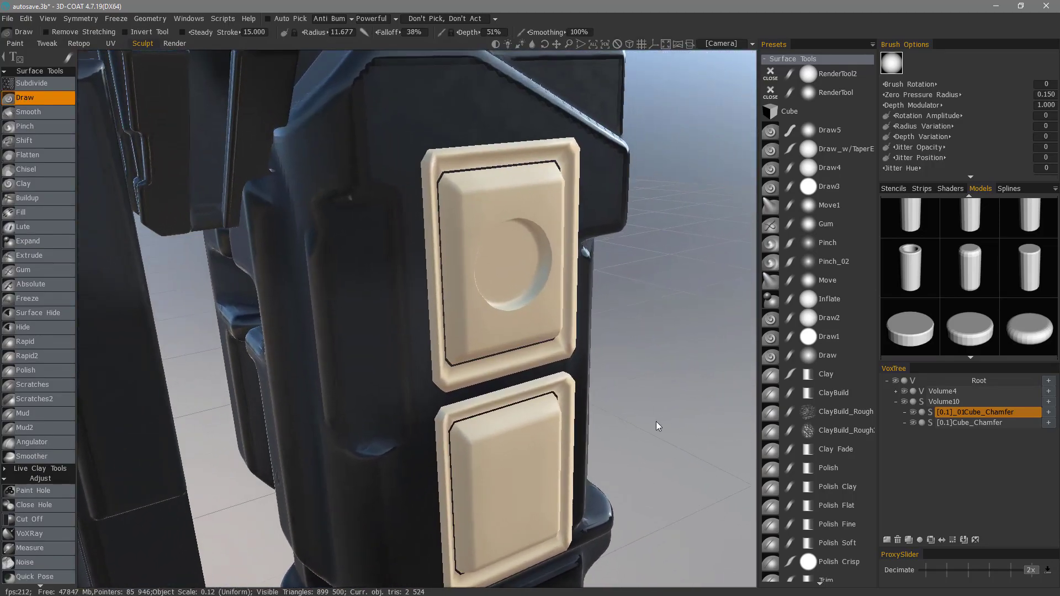
pyautogui.press('w')
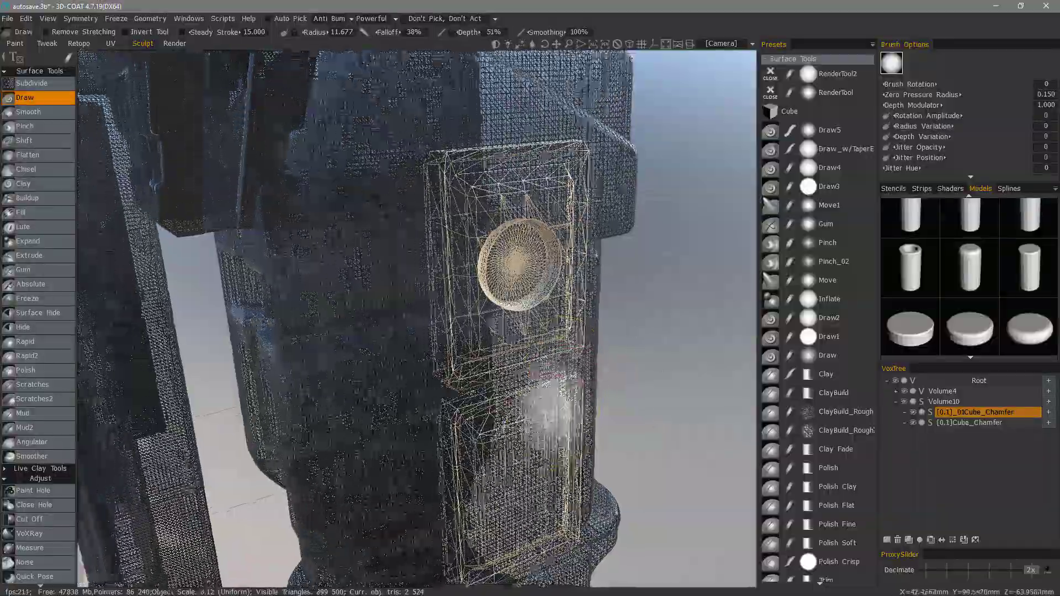
pyautogui.moveTo(547, 408)
pyautogui.keyDown('alt'); pyautogui.mouseDown()
pyautogui.moveTo(569, 396)
pyautogui.moveTo(355, 350)
pyautogui.moveTo(433, 402)
pyautogui.moveTo(441, 430)
pyautogui.moveTo(450, 390)
pyautogui.moveTo(595, 437)
pyautogui.moveTo(503, 364)
pyautogui.moveTo(538, 243)
pyautogui.moveTo(567, 425)
pyautogui.moveTo(624, 462)
pyautogui.moveTo(626, 434)
pyautogui.mouseUp(); pyautogui.keyUp('alt')
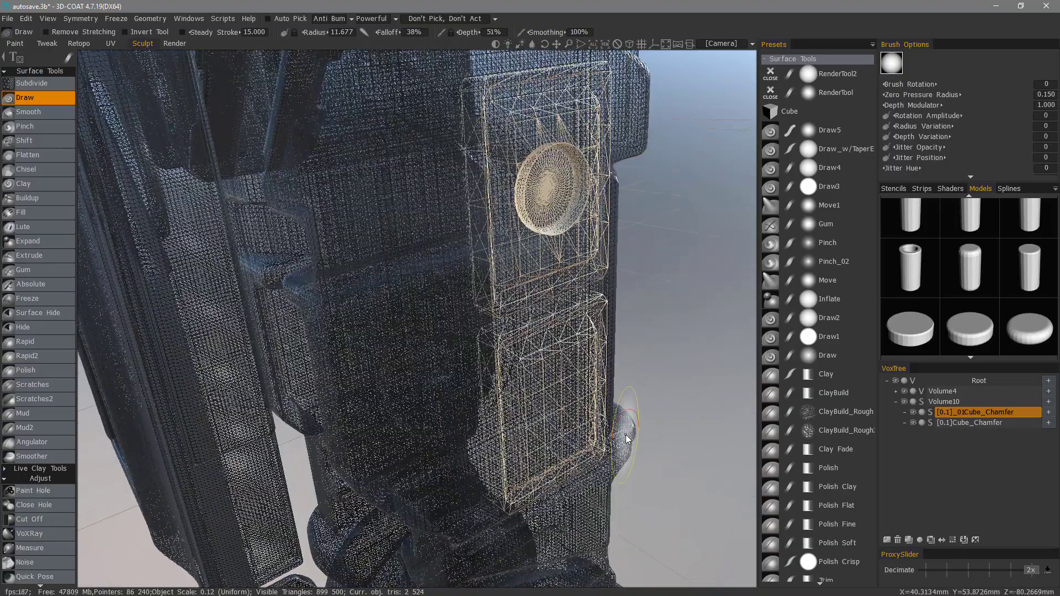
pyautogui.press('w')
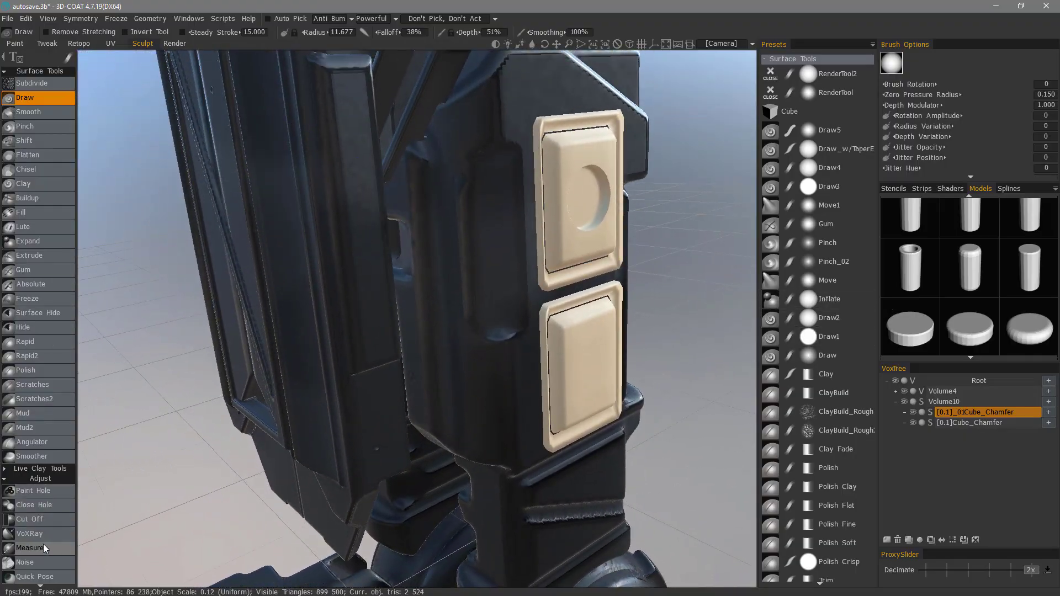
# - Return to the Primitives tool, move the disc down to the lower panel and subtract it from Cube_Chamfer
pyautogui.scroll(-7, 42, 547)
pyautogui.click(58, 419)
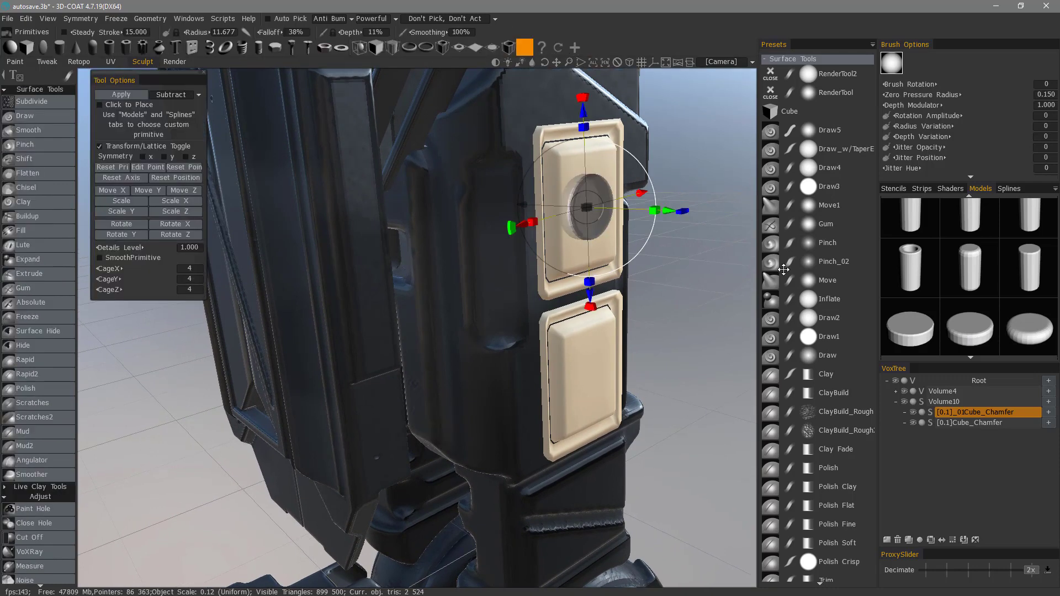
pyautogui.moveTo(564, 128); pyautogui.dragTo(535, 302)
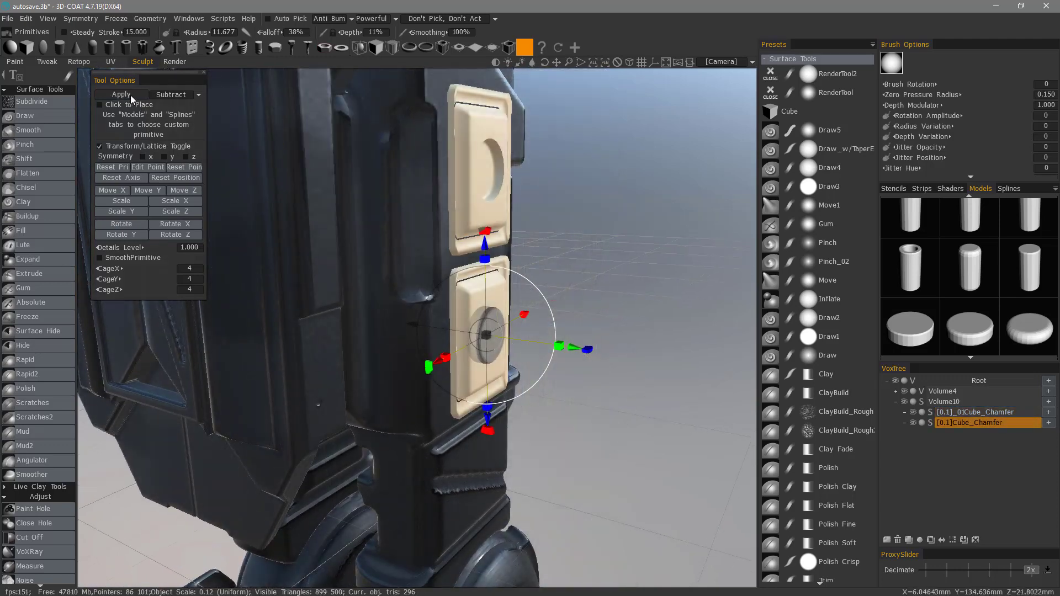
pyautogui.click(131, 95)
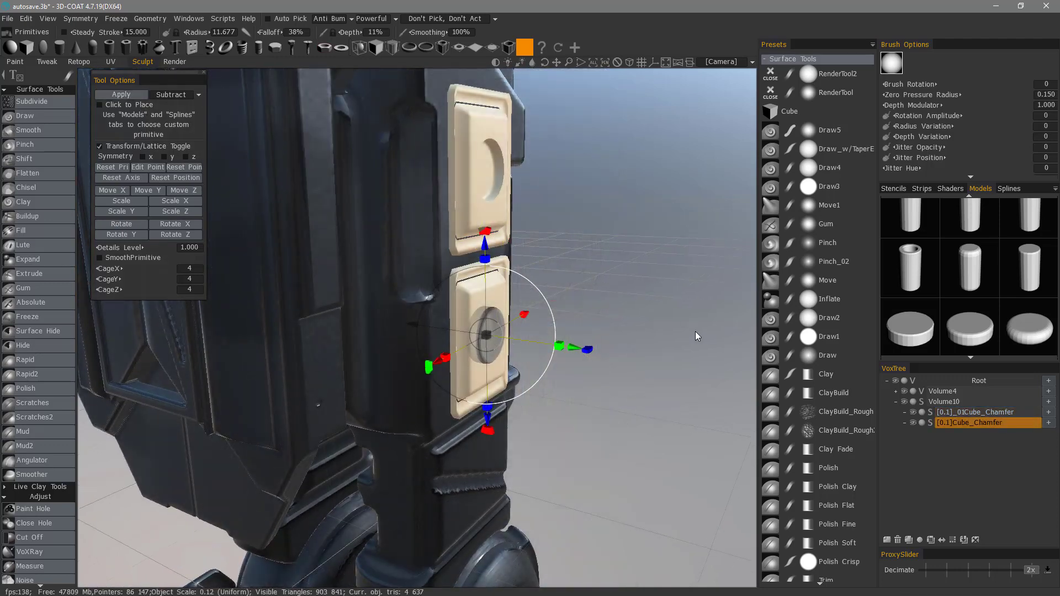
# - Create an empty child volume under Volume10 and add the disc primitive to it inside the lower panel's recess
pyautogui.moveTo(694, 333); pyautogui.dragTo(659, 298)
pyautogui.moveTo(658, 299); pyautogui.dragTo(732, 309, button='middle')
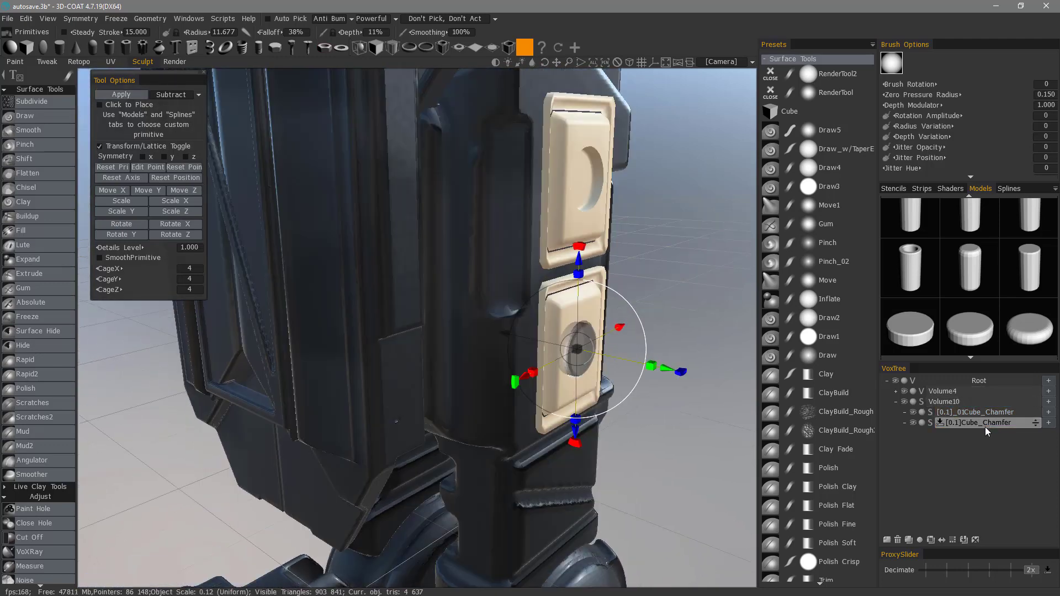
pyautogui.click(1049, 401)
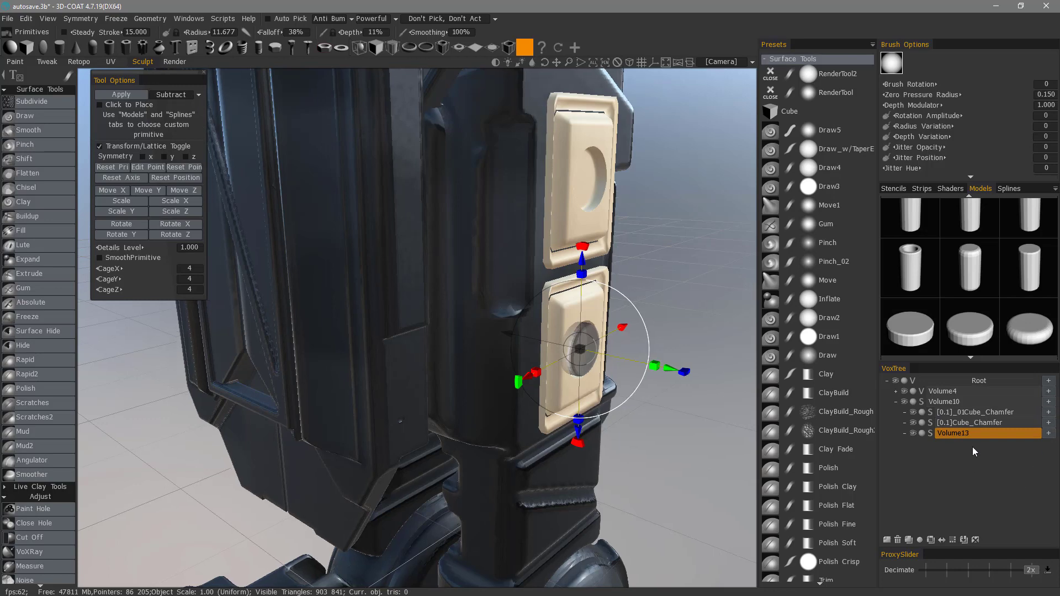
pyautogui.click(171, 95)
pyautogui.click(170, 110)
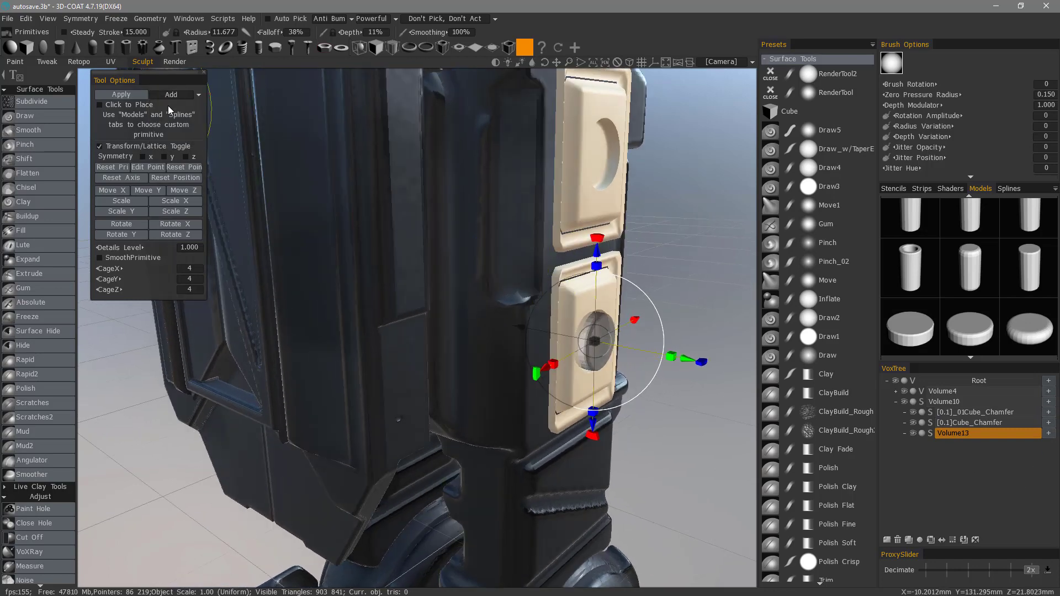
pyautogui.click(122, 96)
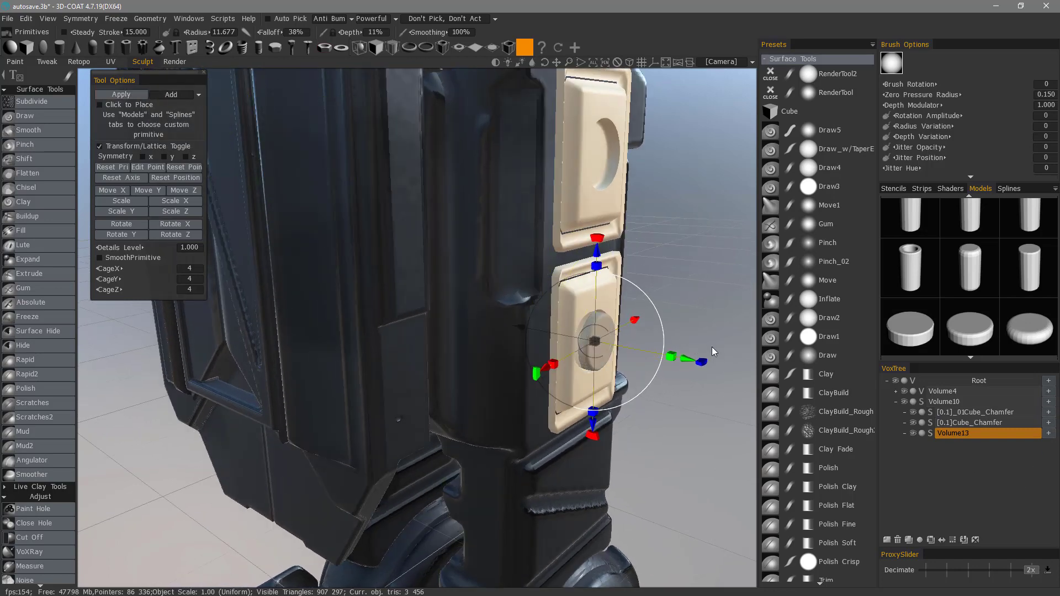
# - Move the disc primitive into the upper panel's recess and add it to a new child volume under Volume10
pyautogui.moveTo(601, 255); pyautogui.dragTo(698, 46)
pyautogui.moveTo(704, 83); pyautogui.dragTo(605, 165)
pyautogui.moveTo(614, 205); pyautogui.dragTo(685, 204)
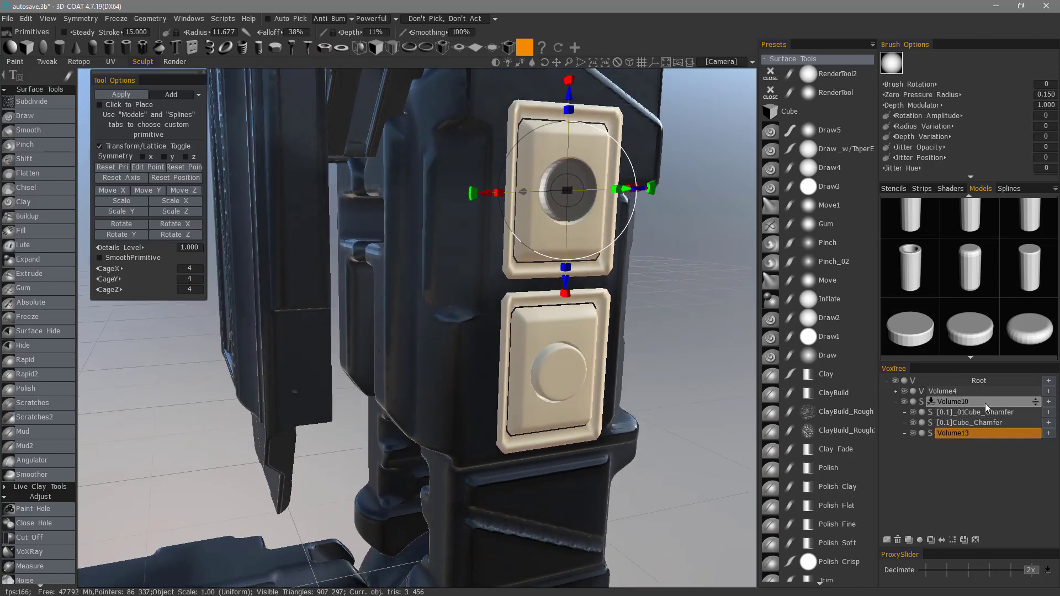
pyautogui.click(1048, 402)
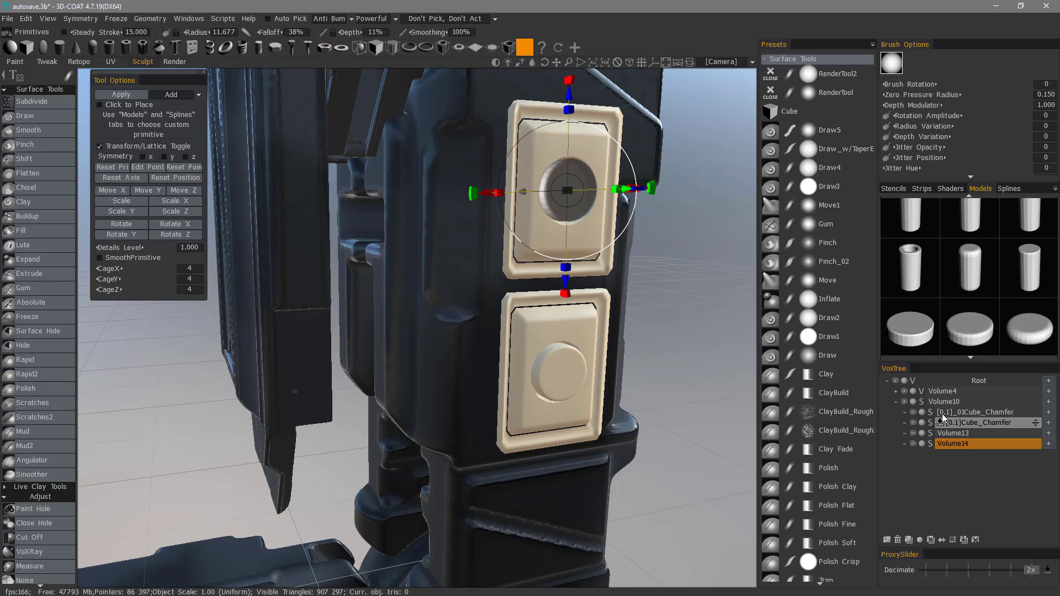
pyautogui.click(136, 93)
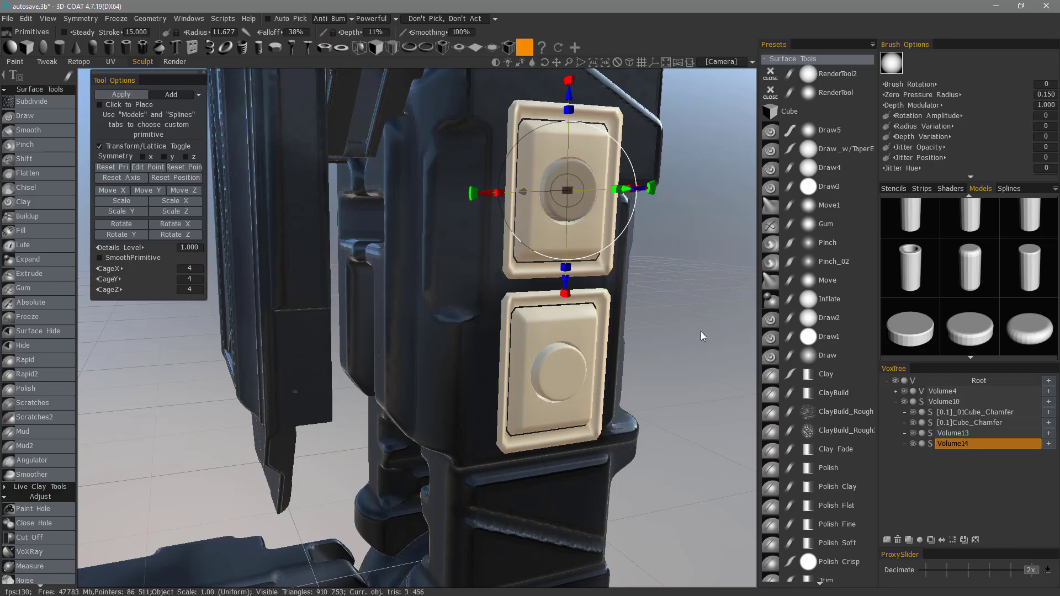
pyautogui.moveTo(701, 332); pyautogui.dragTo(701, 330)
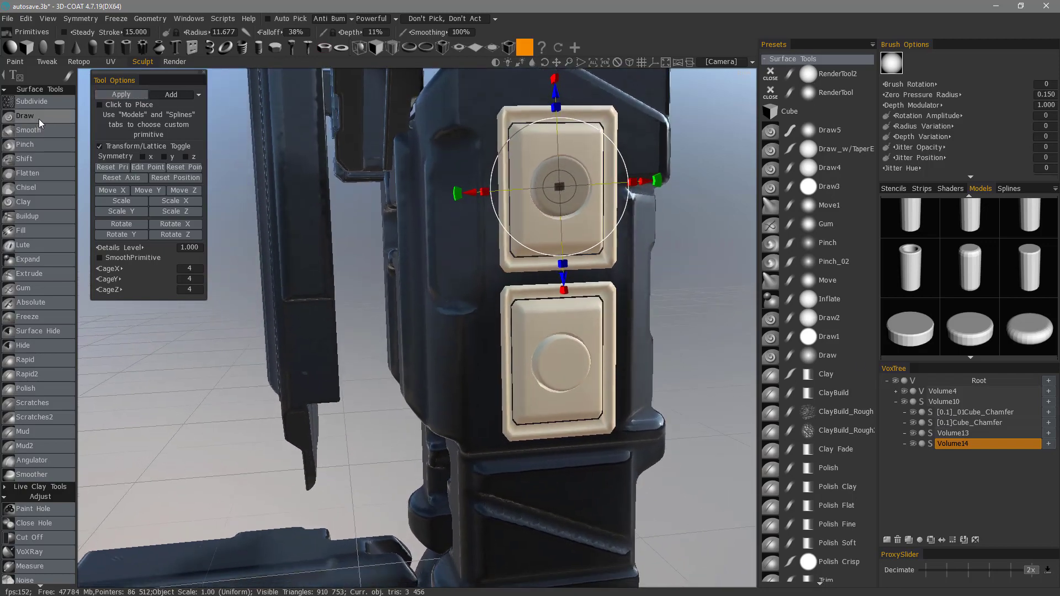
# - Switch to the Draw brush and examine the discs in both panels on the mech leg in shaded and wireframe display
pyautogui.click(33, 116)
pyautogui.keyDown('alt'); pyautogui.moveTo(285, 220); pyautogui.dragTo(308, 378); pyautogui.keyUp('alt')
pyautogui.moveTo(308, 378); pyautogui.dragTo(229, 235, button='middle')
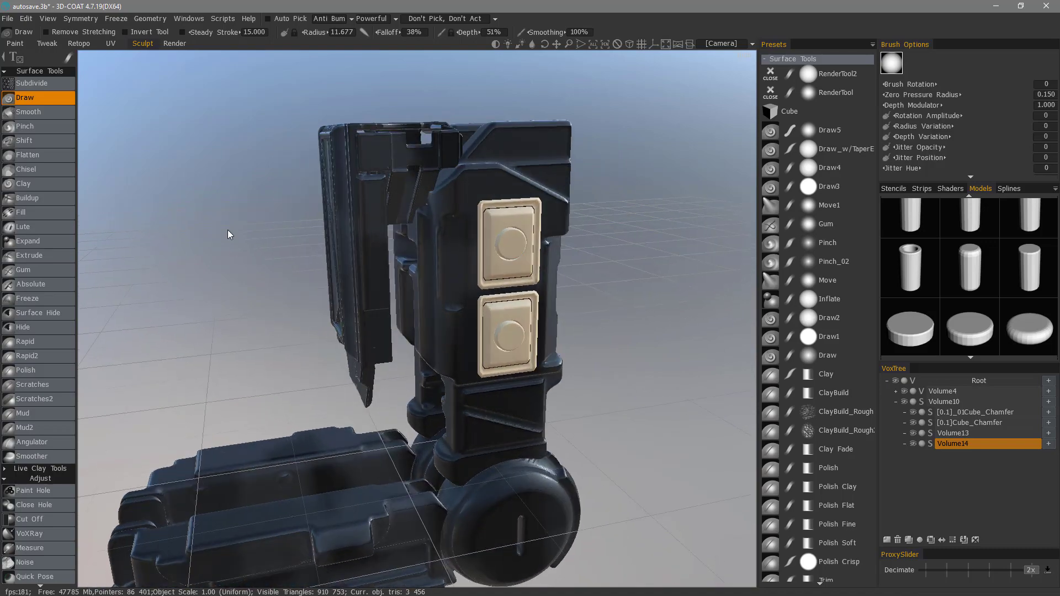
pyautogui.keyDown('alt'); pyautogui.moveTo(475, 390); pyautogui.dragTo(548, 195); pyautogui.keyUp('alt')
pyautogui.moveTo(548, 195); pyautogui.dragTo(303, 191, button='middle')
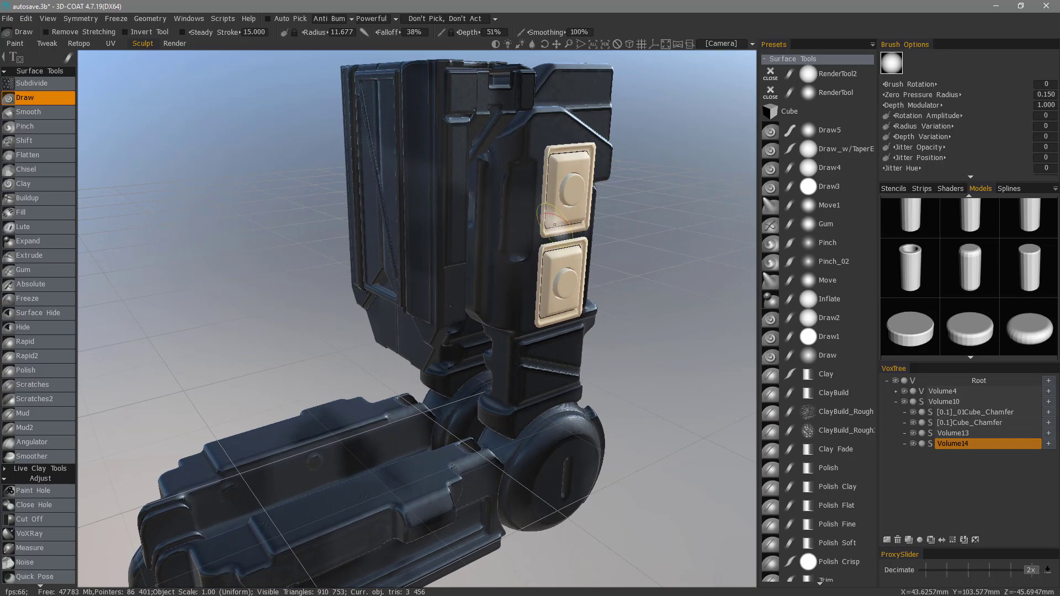
pyautogui.moveTo(554, 224); pyautogui.dragTo(597, 343, button='middle')
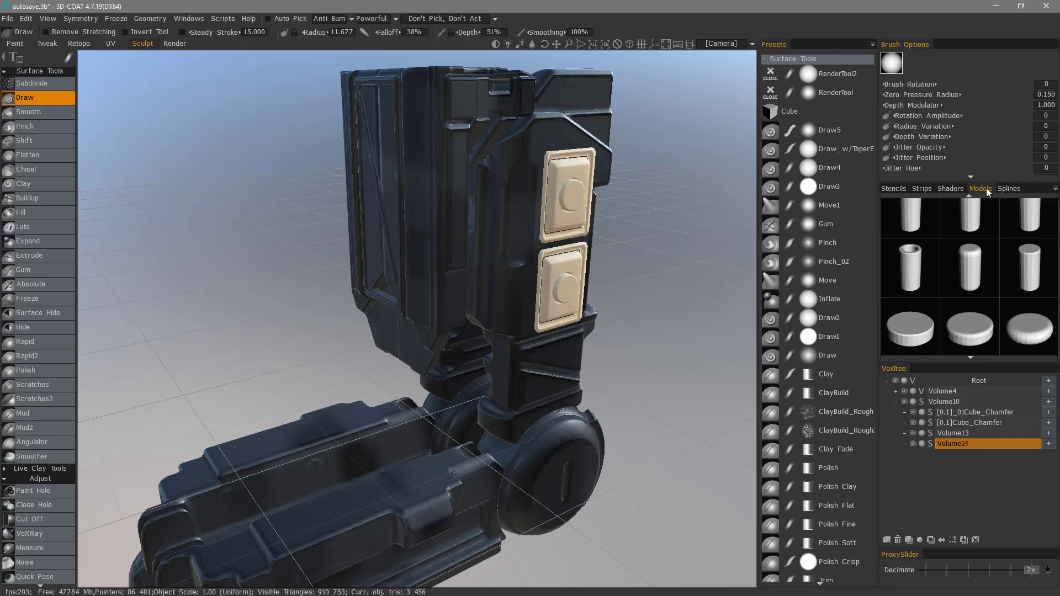
pyautogui.moveTo(621, 230); pyautogui.dragTo(632, 228)
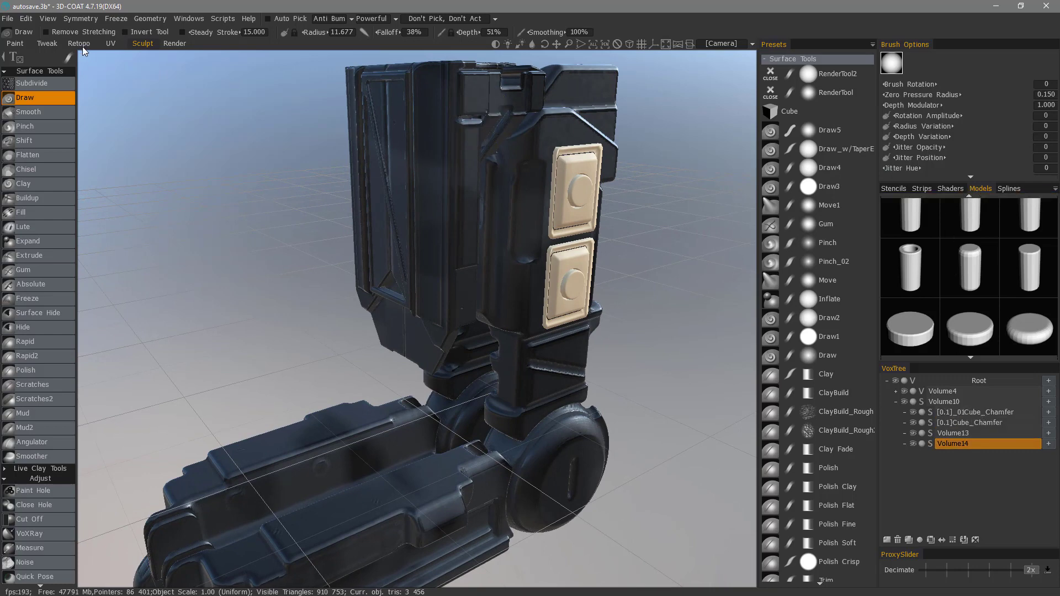
pyautogui.moveTo(294, 269); pyautogui.dragTo(345, 268)
pyautogui.press('w')
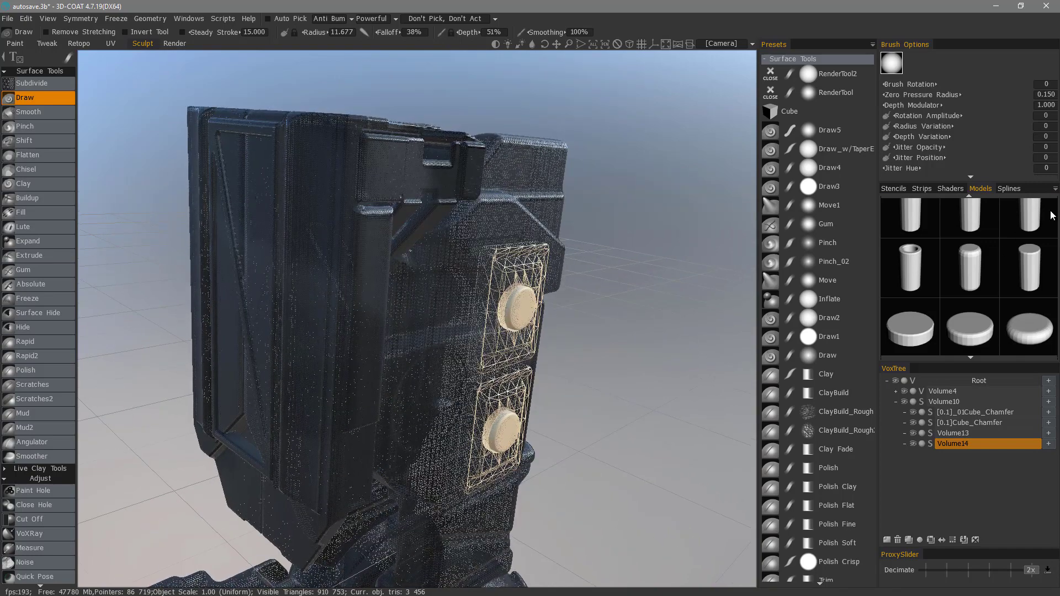
# - Switch the sculpt model library to the Mech Objects folder
pyautogui.click(1052, 189)
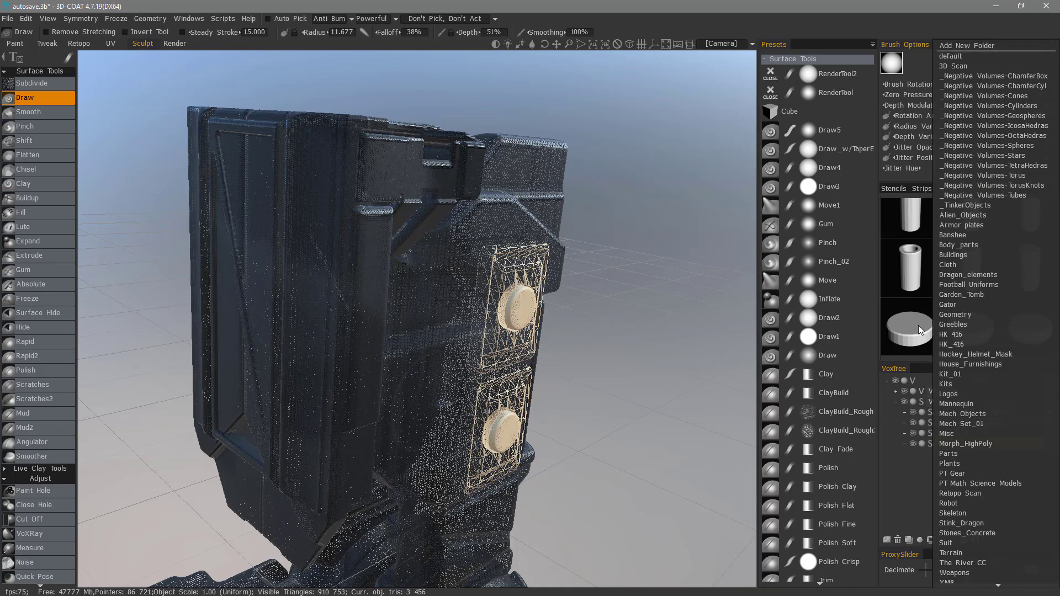
pyautogui.moveTo(677, 395); pyautogui.dragTo(697, 412, button='middle')
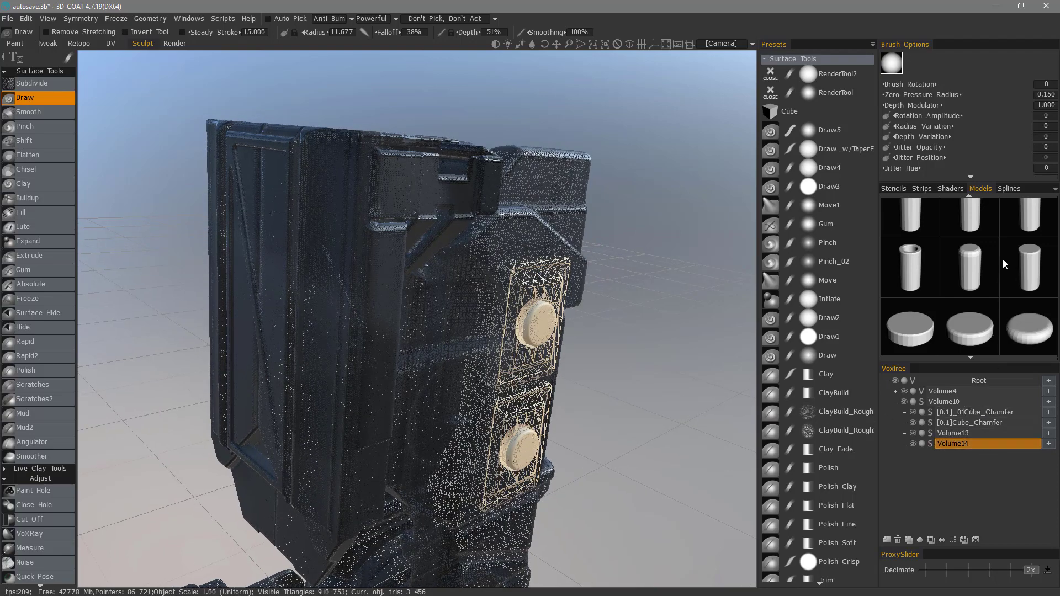
pyautogui.click(1055, 189)
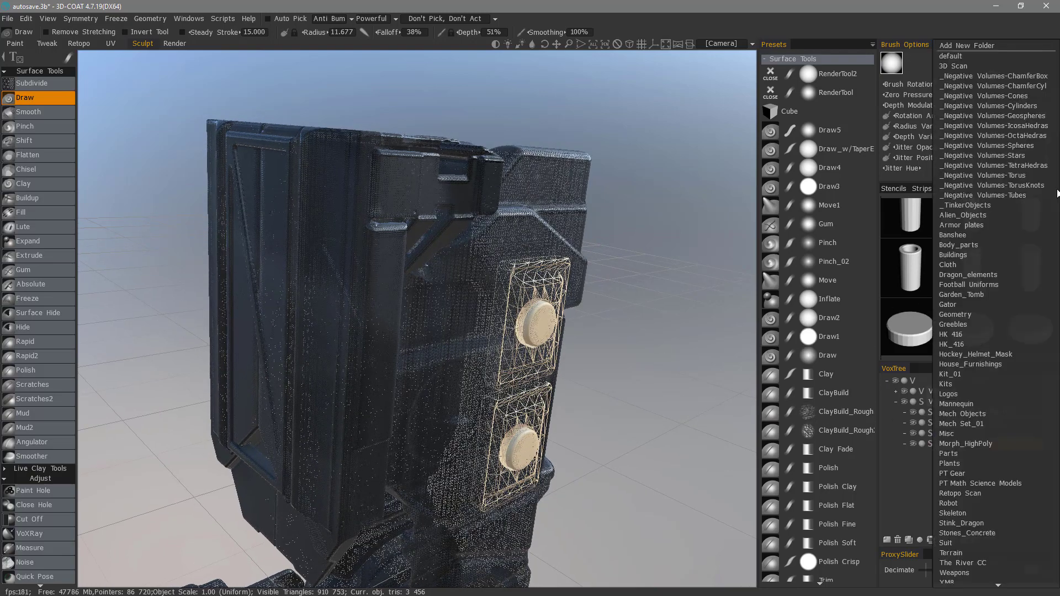
pyautogui.click(962, 416)
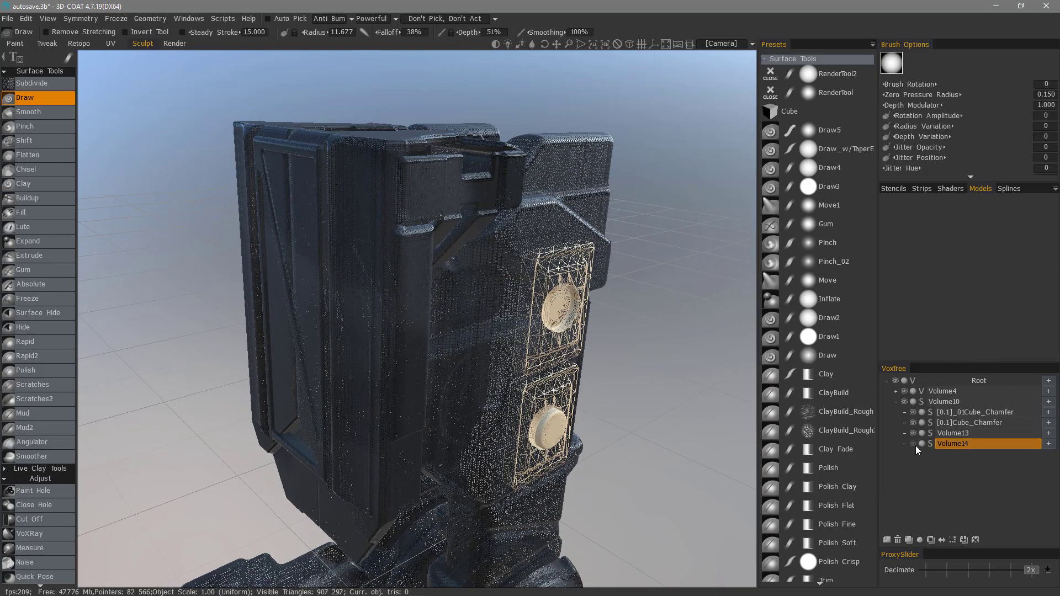
# - Store the Volume14 disc in the model library with the reduction percent set to 0
pyautogui.moveTo(1033, 444); pyautogui.dragTo(1029, 261)
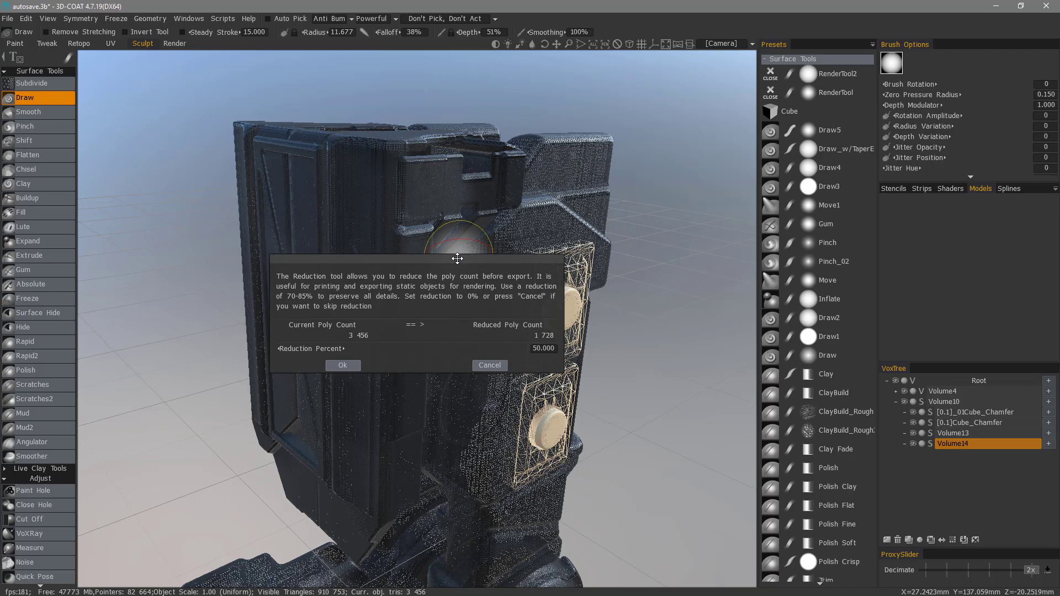
pyautogui.moveTo(459, 259); pyautogui.dragTo(400, 238)
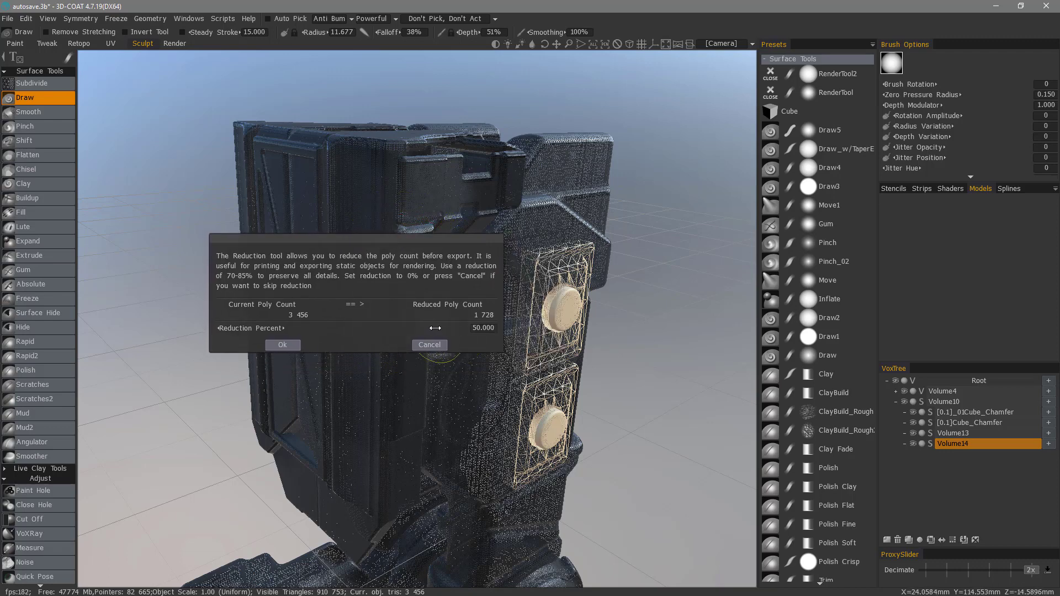
pyautogui.moveTo(423, 328); pyautogui.dragTo(366, 327)
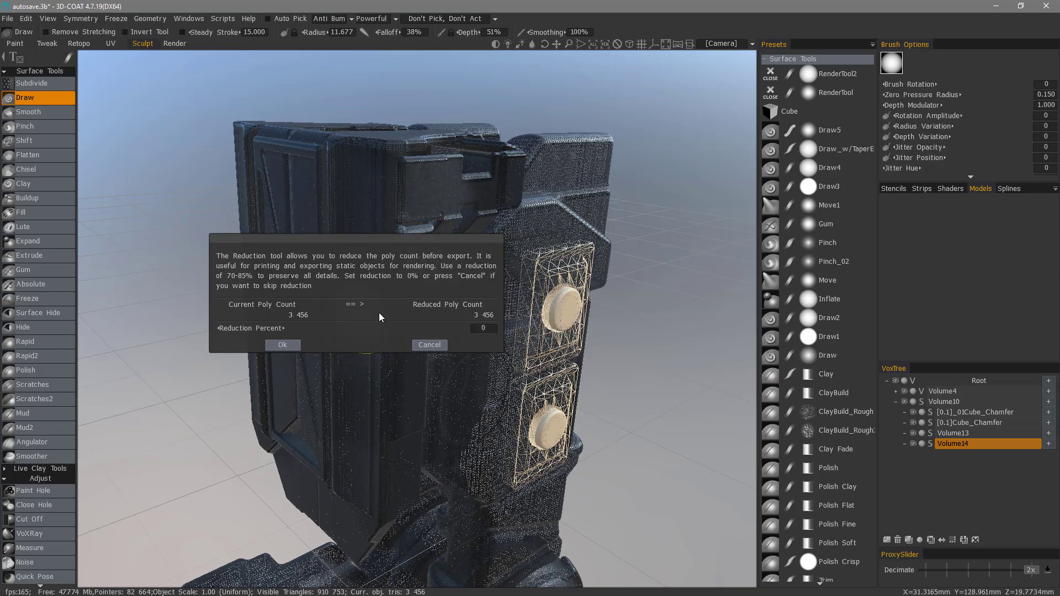
pyautogui.click(283, 345)
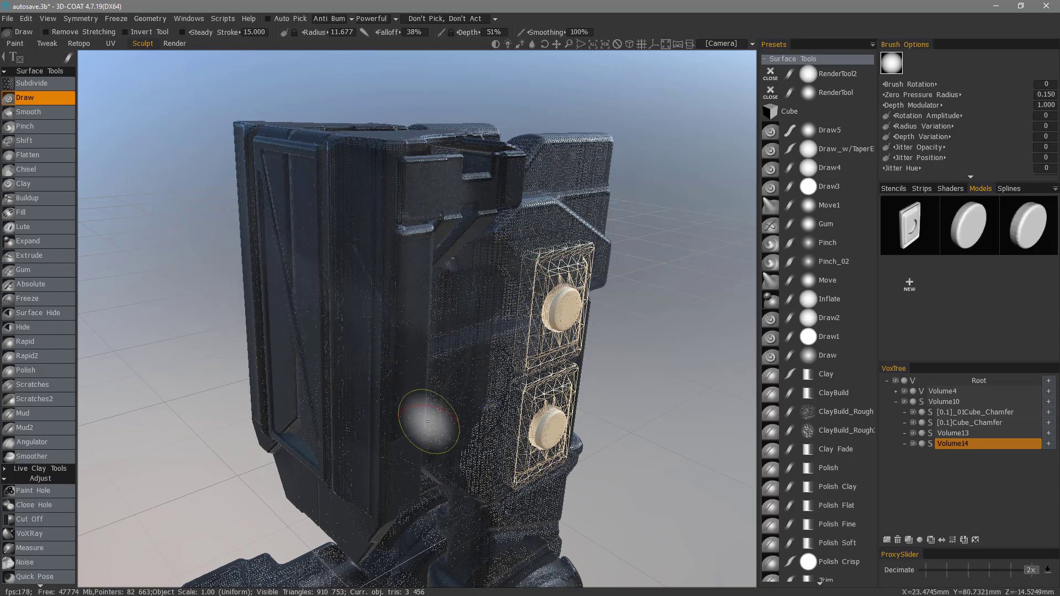
# - Store the Volume13 disc in the model library with 0 percent reduction
pyautogui.click(961, 433)
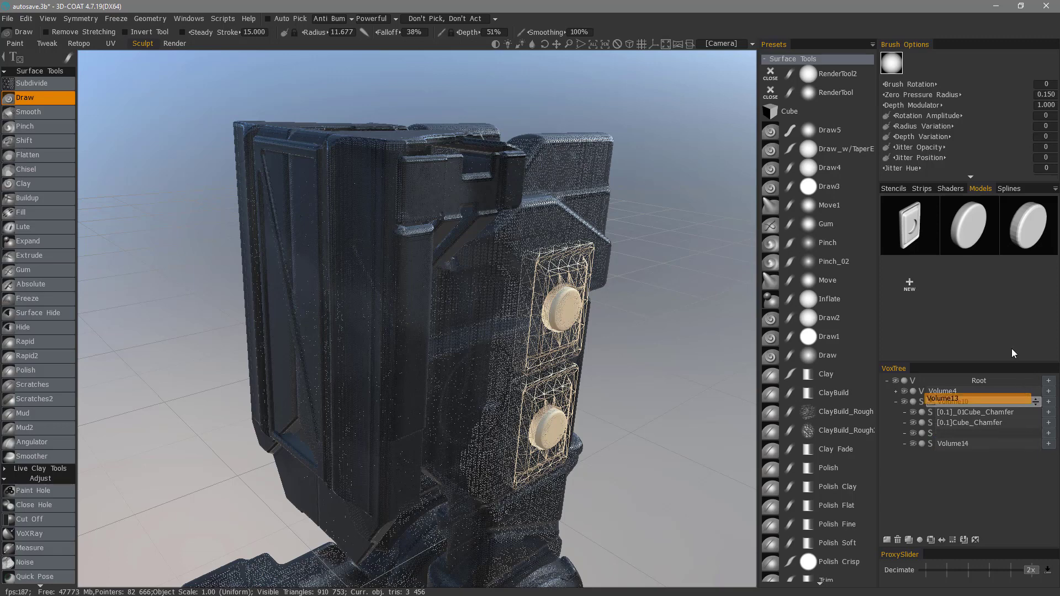
pyautogui.moveTo(1013, 349); pyautogui.dragTo(997, 303)
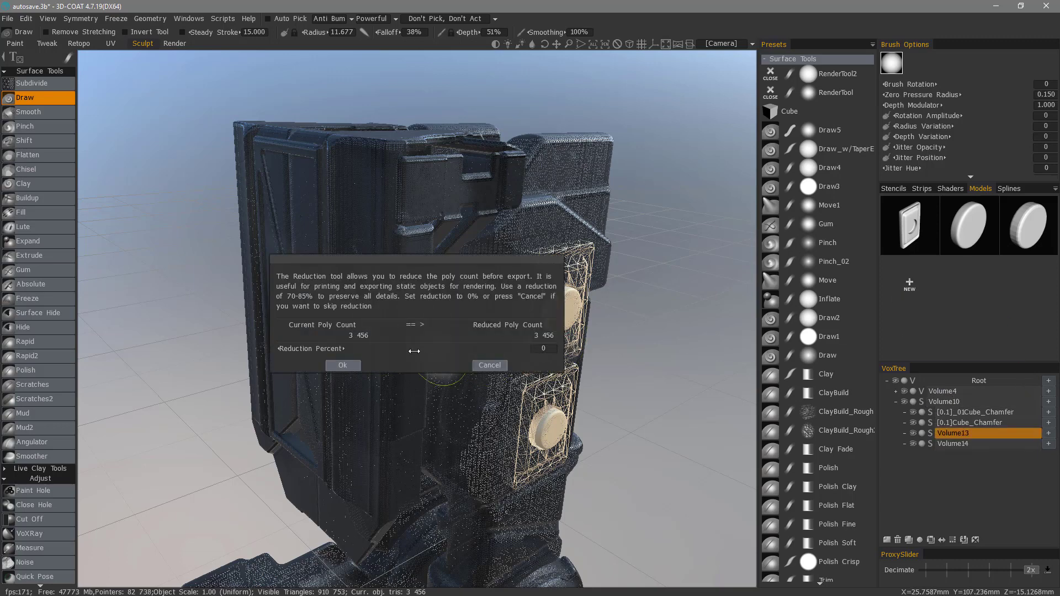
pyautogui.click(348, 369)
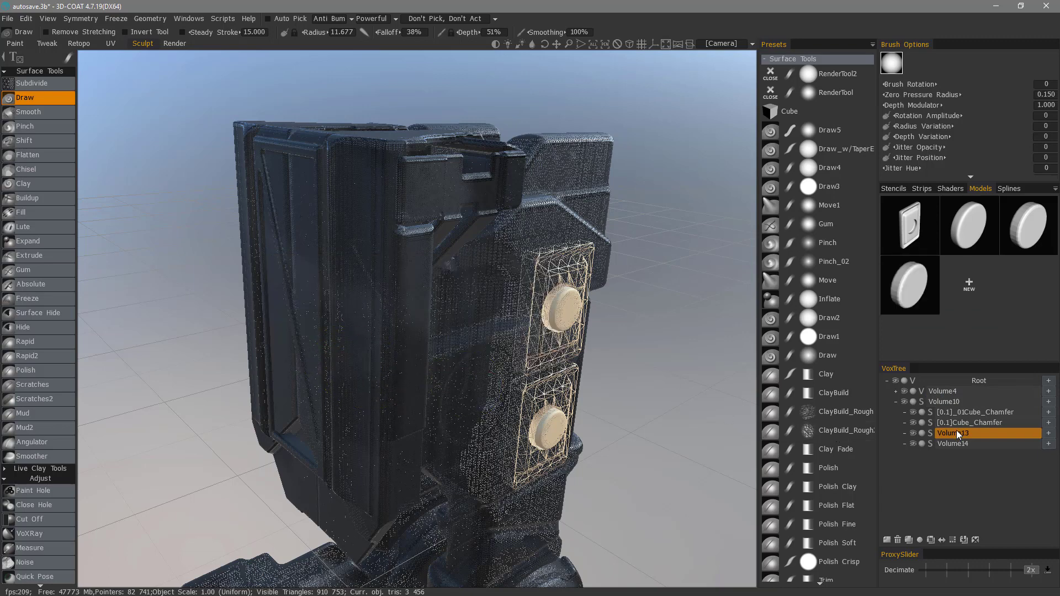
# - Store the lower panel Cube_Chamfer in the model library with 0 percent reduction
pyautogui.click(977, 423)
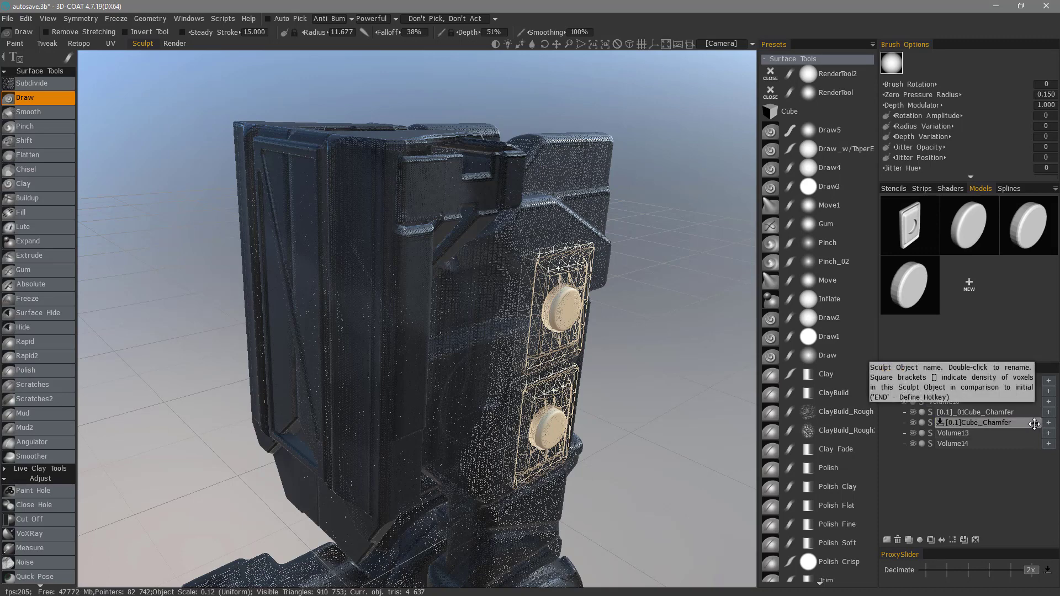
pyautogui.click(889, 423)
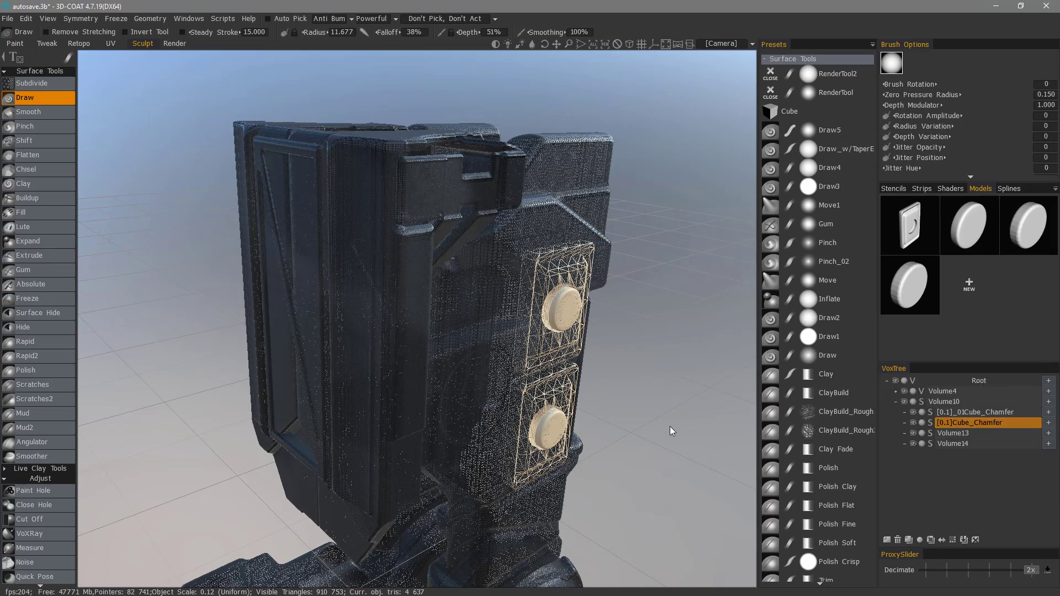
pyautogui.moveTo(988, 429)
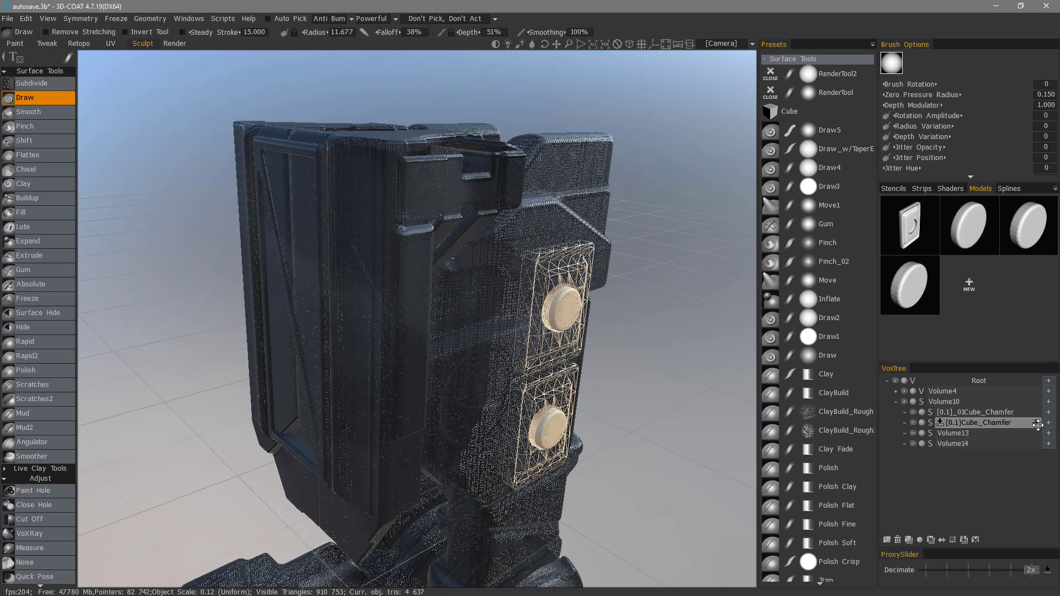
pyautogui.moveTo(1034, 423); pyautogui.dragTo(977, 307)
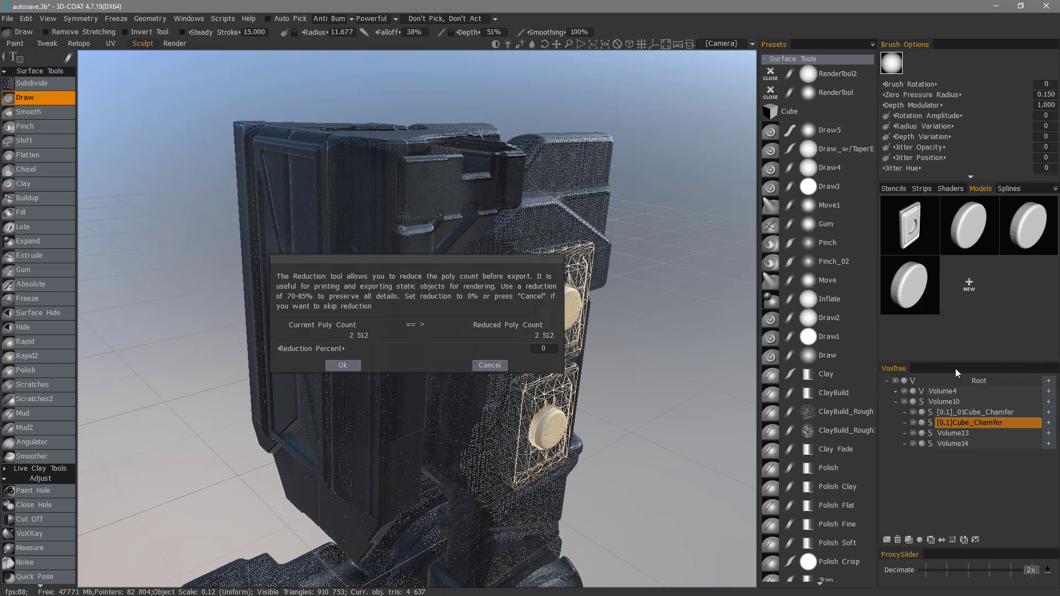
pyautogui.click(342, 365)
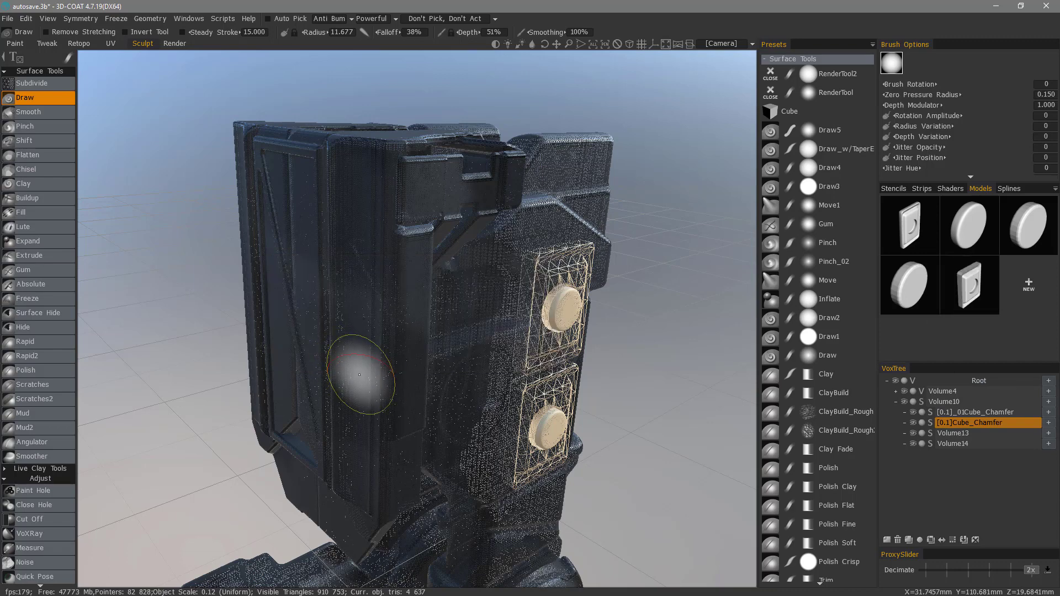
# - Store the upper panel _01Cube_Chamfer in the model library without polygon reduction
pyautogui.click(1010, 412)
pyautogui.moveTo(1045, 414); pyautogui.dragTo(994, 309)
pyautogui.click(349, 365)
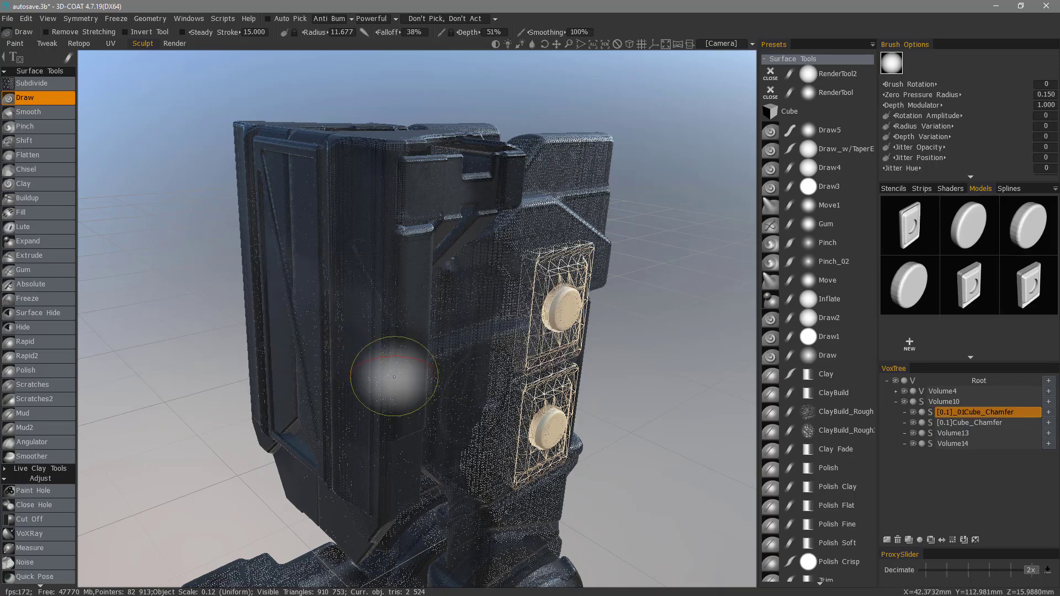
# - Switch to the Retopo workspace and display the sculpt model library there
pyautogui.moveTo(708, 441); pyautogui.dragTo(746, 434)
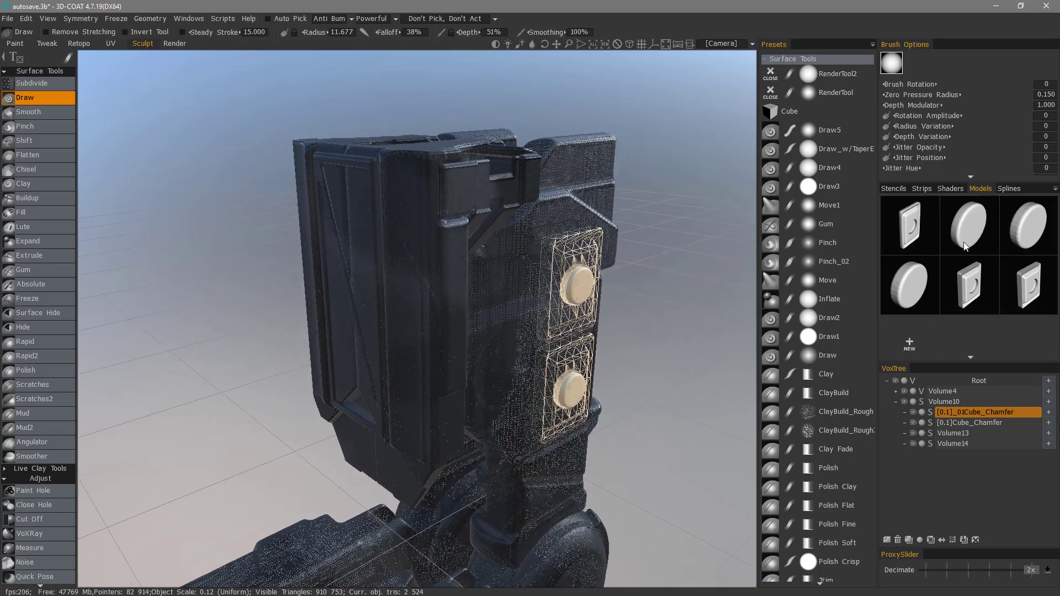
pyautogui.moveTo(980, 297); pyautogui.dragTo(904, 261)
pyautogui.click(78, 44)
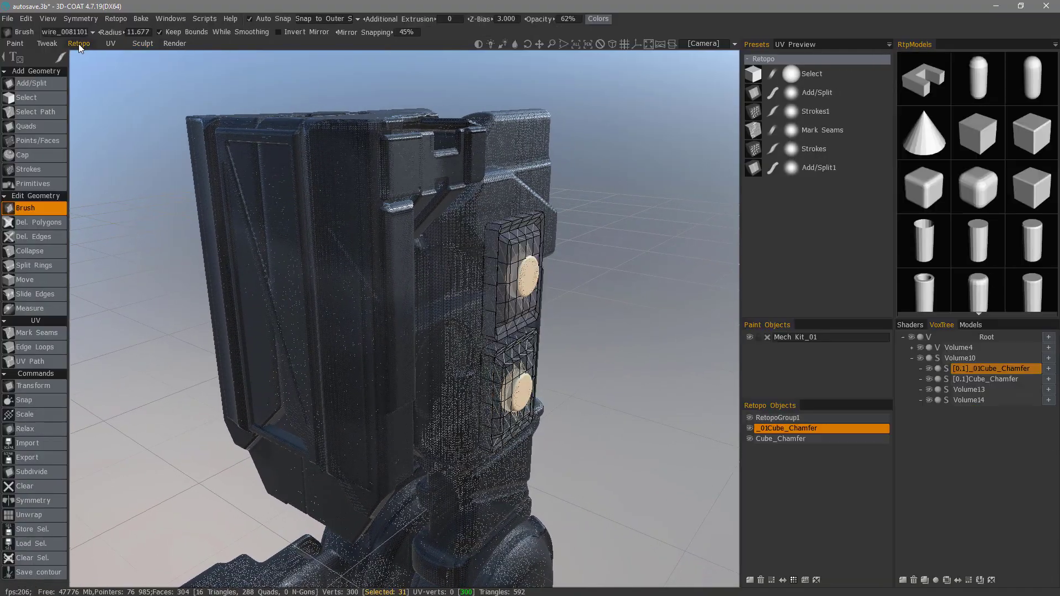
pyautogui.moveTo(618, 281)
pyautogui.mouseDown()
pyautogui.moveTo(613, 290)
pyautogui.moveTo(644, 310)
pyautogui.moveTo(573, 269)
pyautogui.mouseUp()
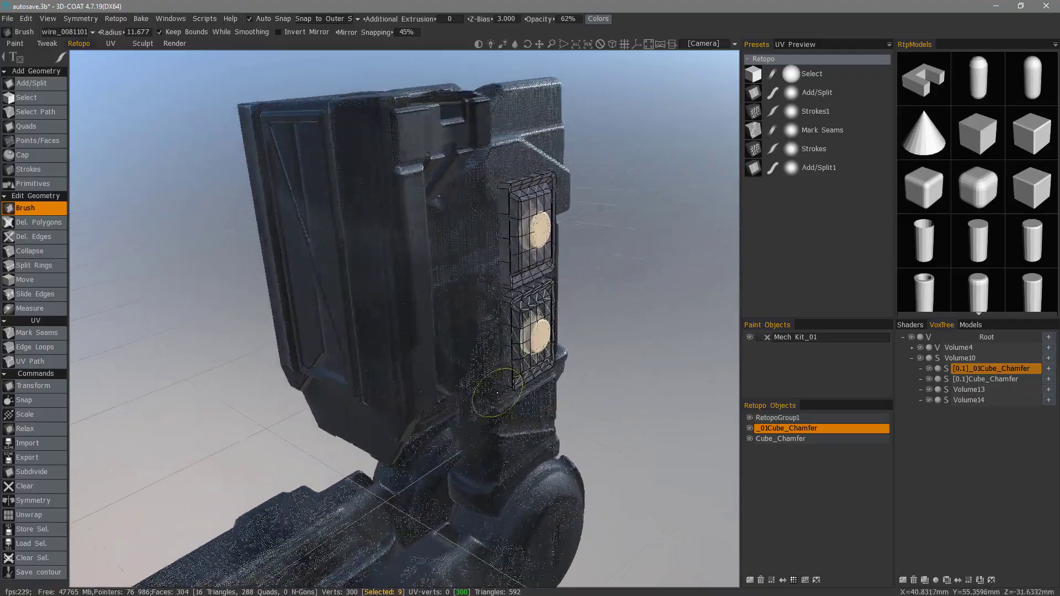
pyautogui.click(970, 325)
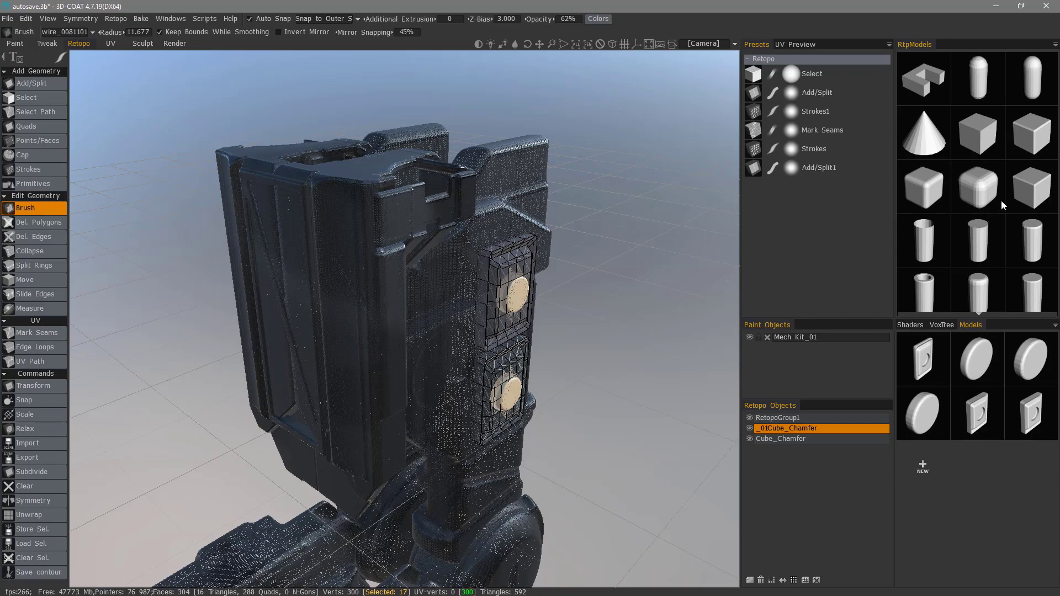
pyautogui.moveTo(1002, 200)
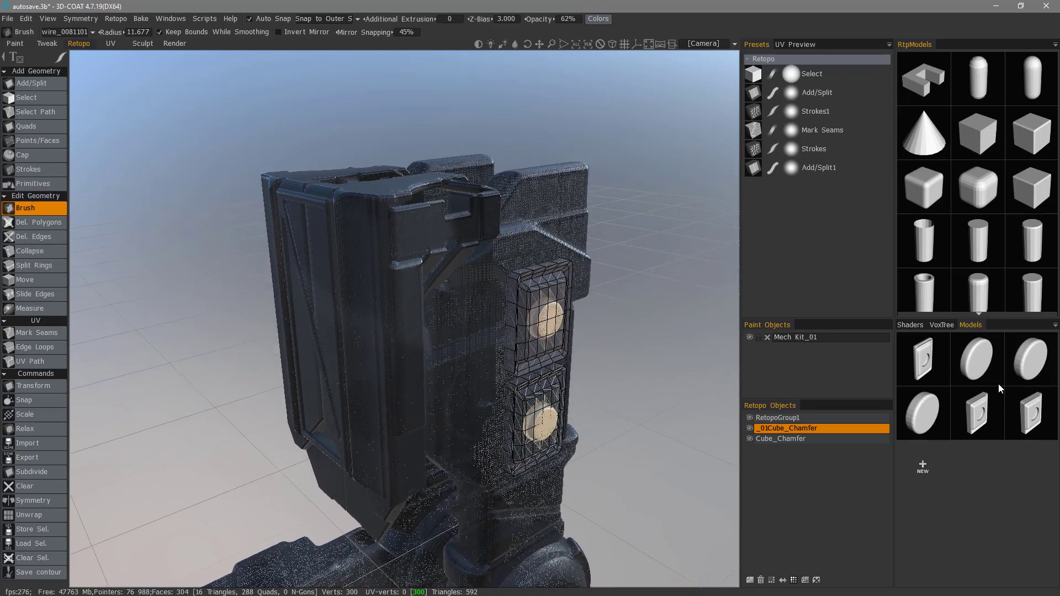
pyautogui.click(173, 19)
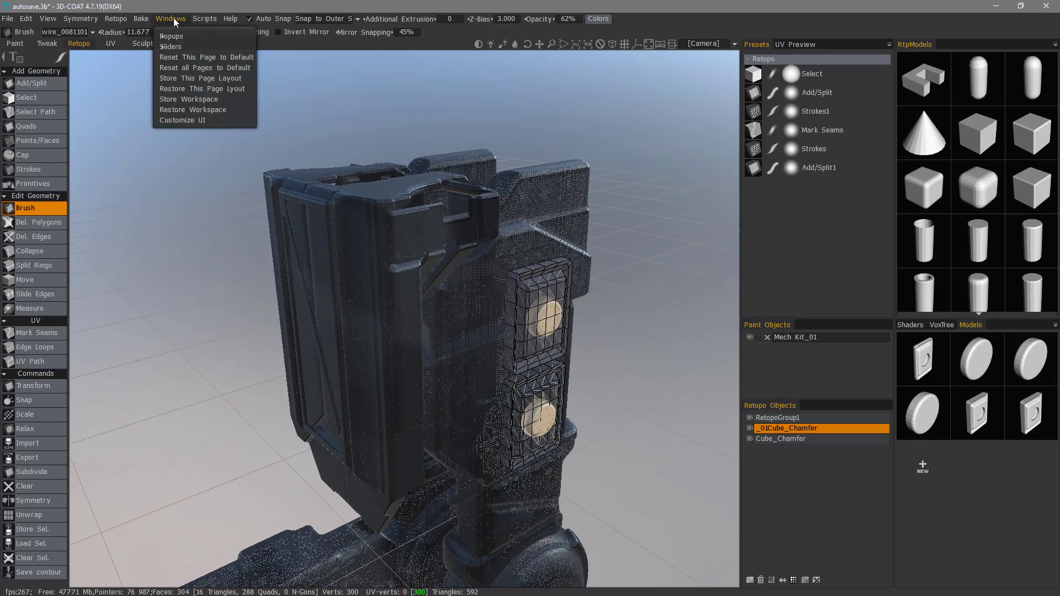
pyautogui.moveTo(170, 37)
pyautogui.click(981, 374)
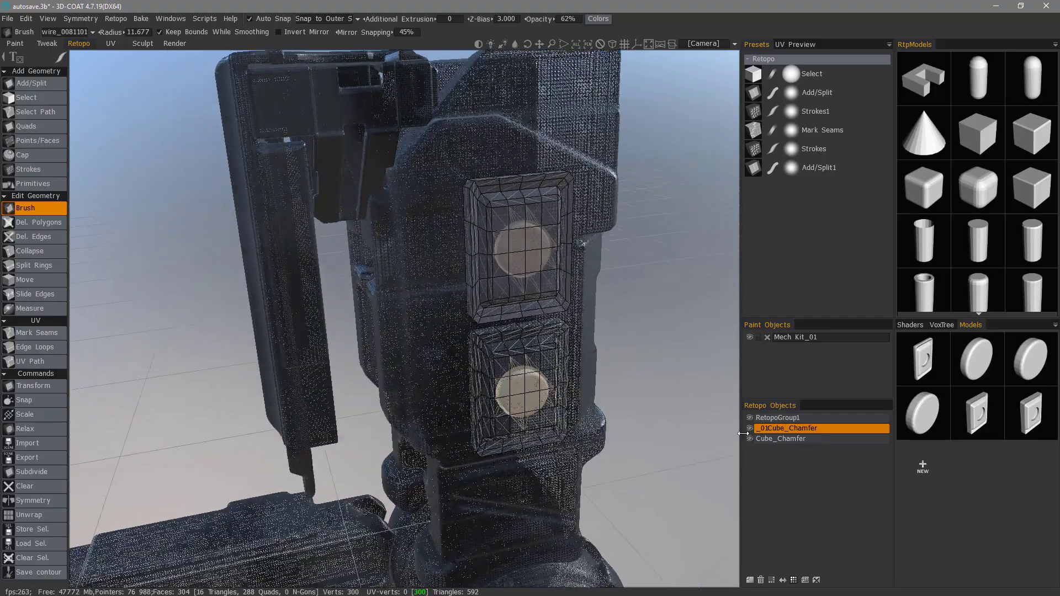
# - Hide the _01Cube_Chamfer and Cube_Chamfer retopo objects to inspect the sculpt meshes beneath, and show both again
pyautogui.click(750, 428)
pyautogui.click(749, 438)
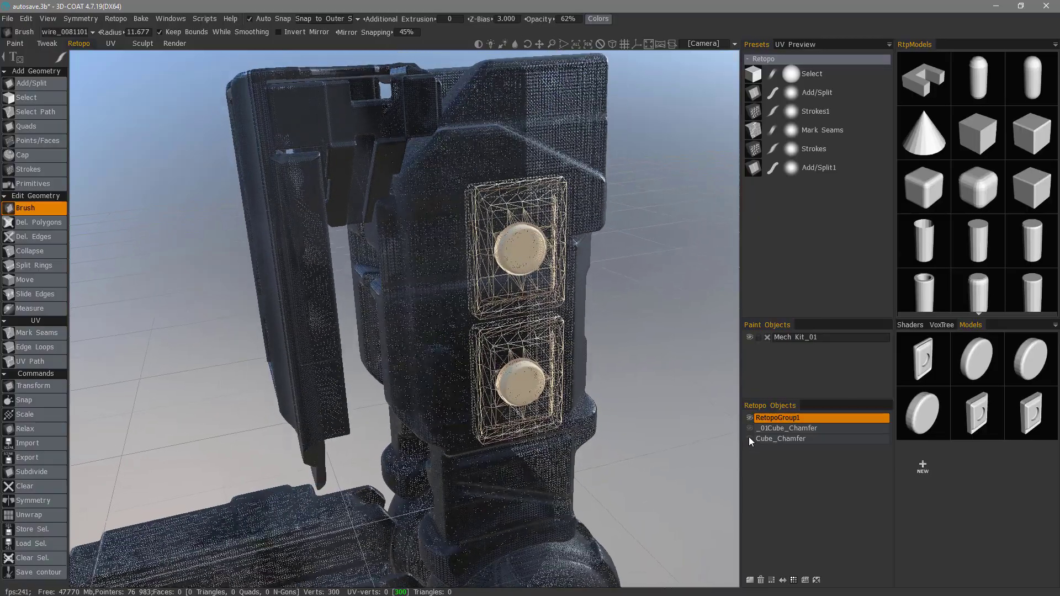
pyautogui.click(749, 428)
pyautogui.click(749, 439)
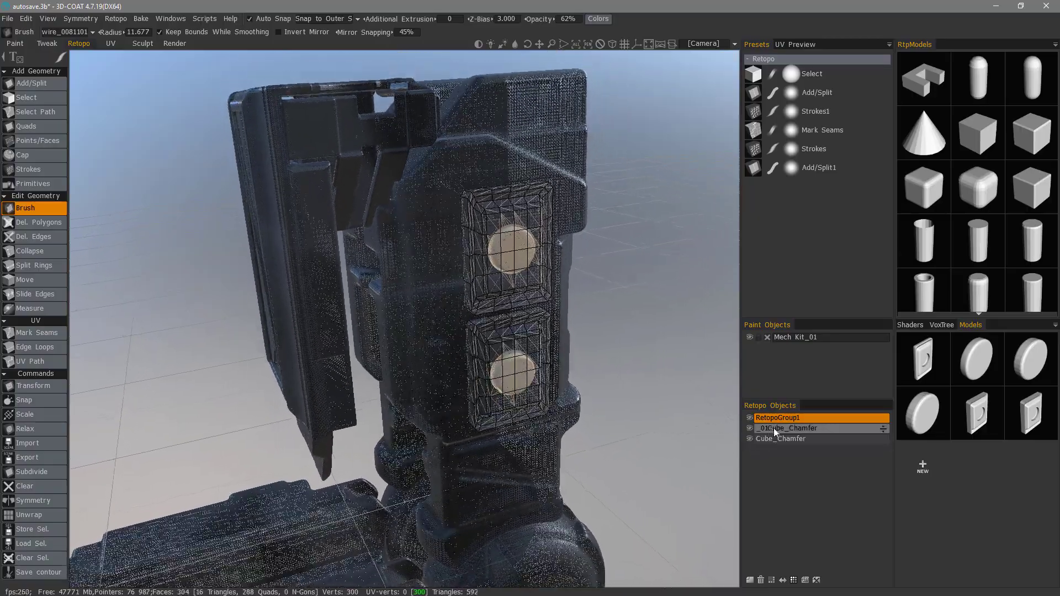
# - Delete the _01Cube_Chamfer and Cube_Chamfer retopo objects
pyautogui.click(761, 579)
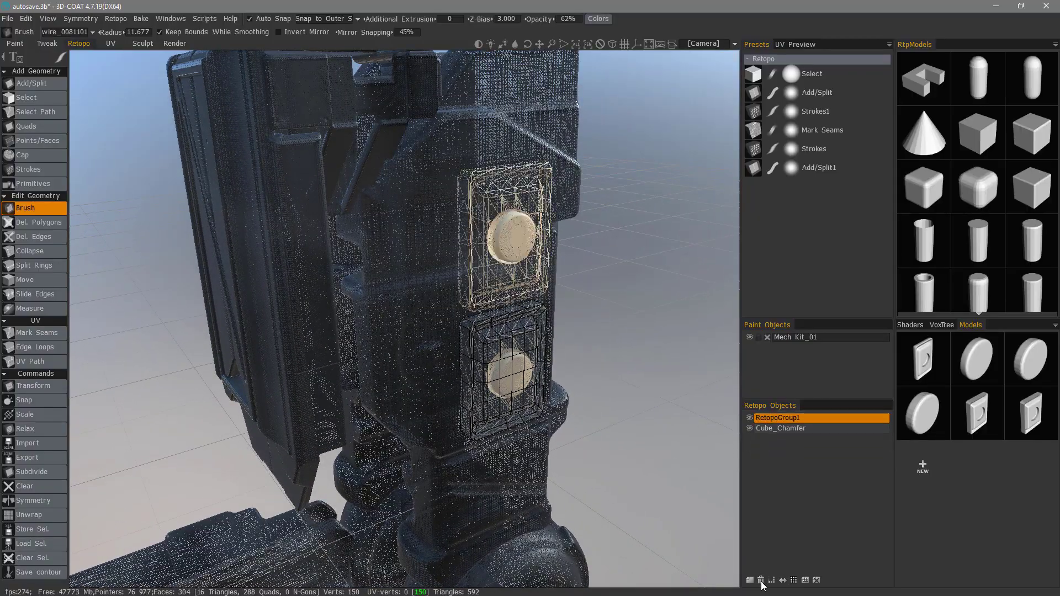
pyautogui.click(771, 429)
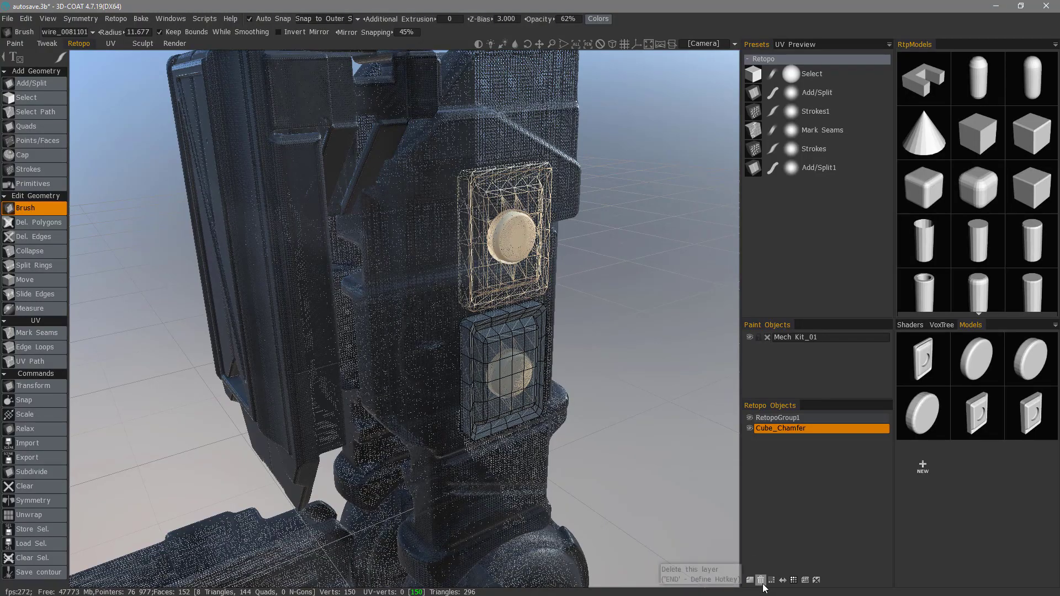
pyautogui.click(761, 581)
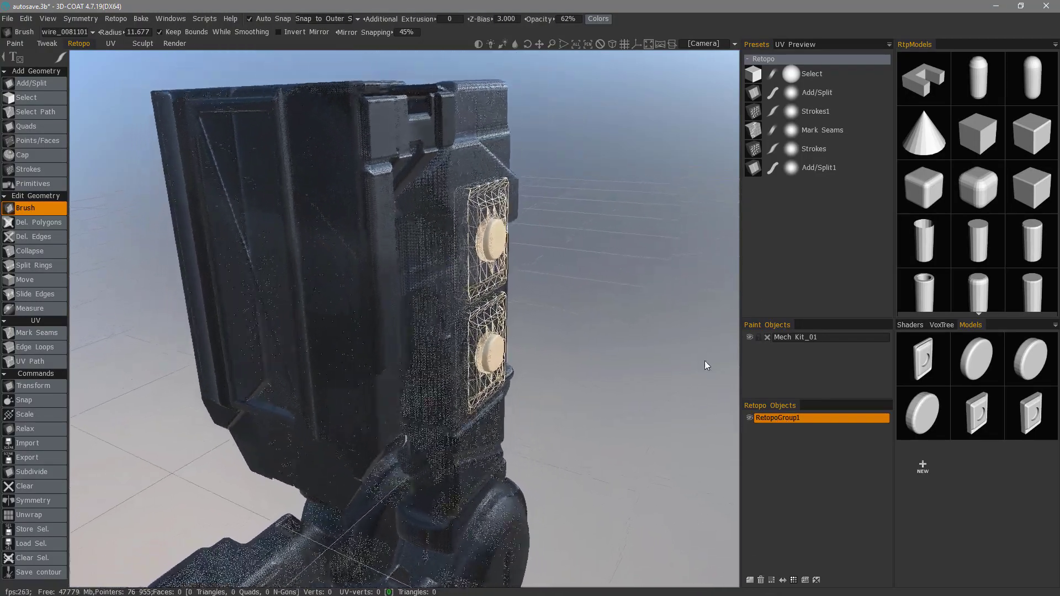
# - Hide the Volume10 sculpt layer together with its panel and disc sub-volumes
pyautogui.click(946, 325)
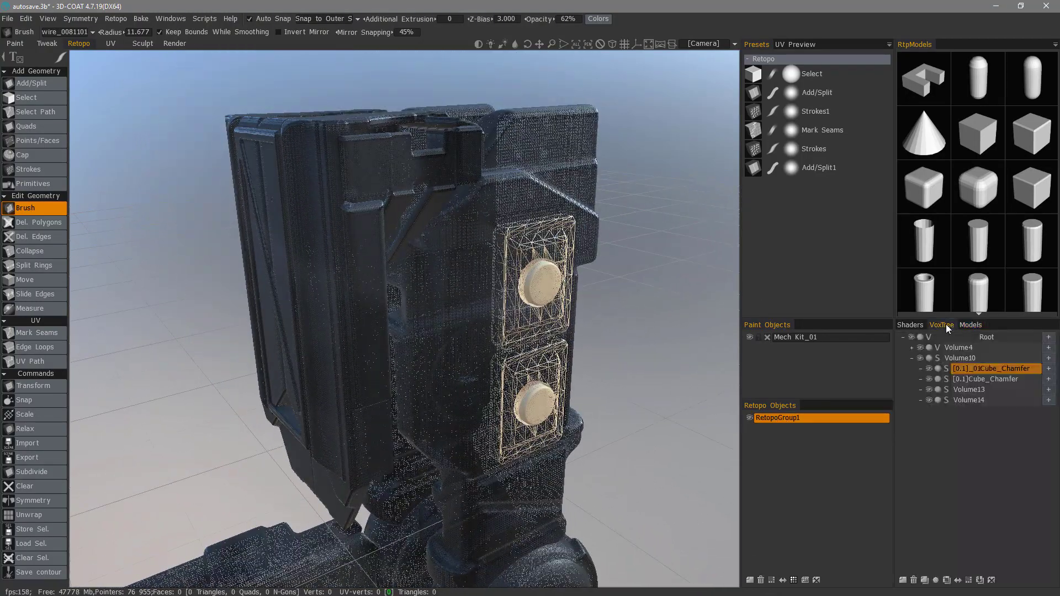
pyautogui.click(921, 359)
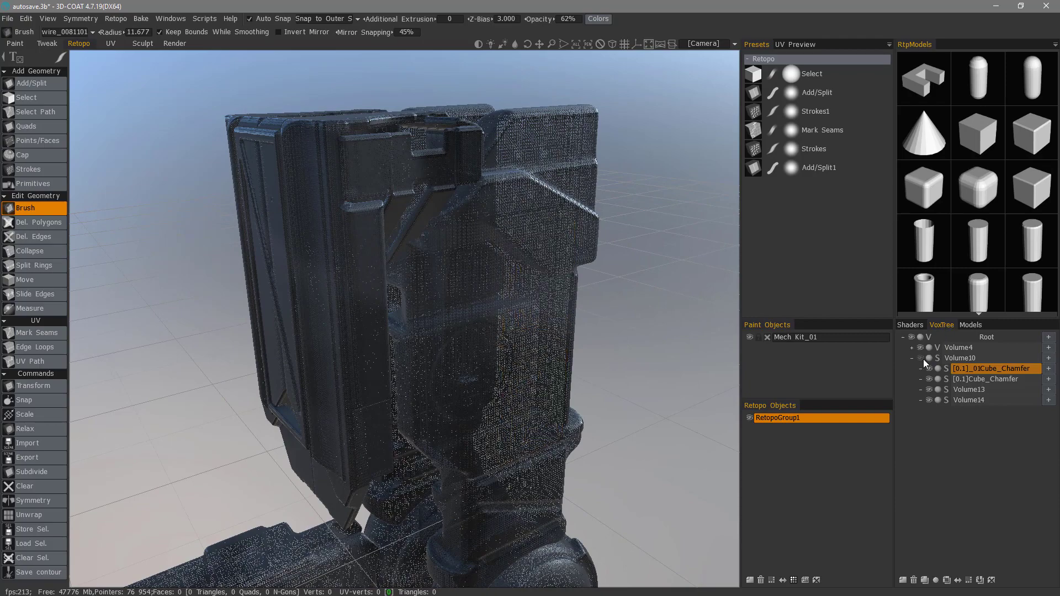
pyautogui.moveTo(711, 346); pyautogui.dragTo(629, 287)
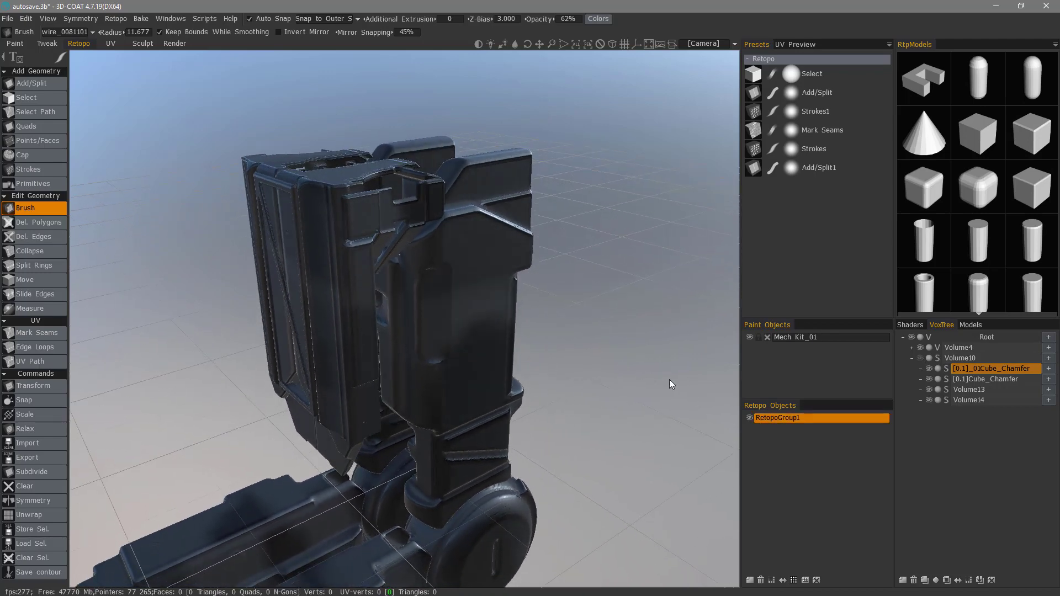
# - Import the lower panel Cube_Chamfer from the model library as a retopo mesh, at its stored position and without snapping to the reference mesh
pyautogui.click(971, 326)
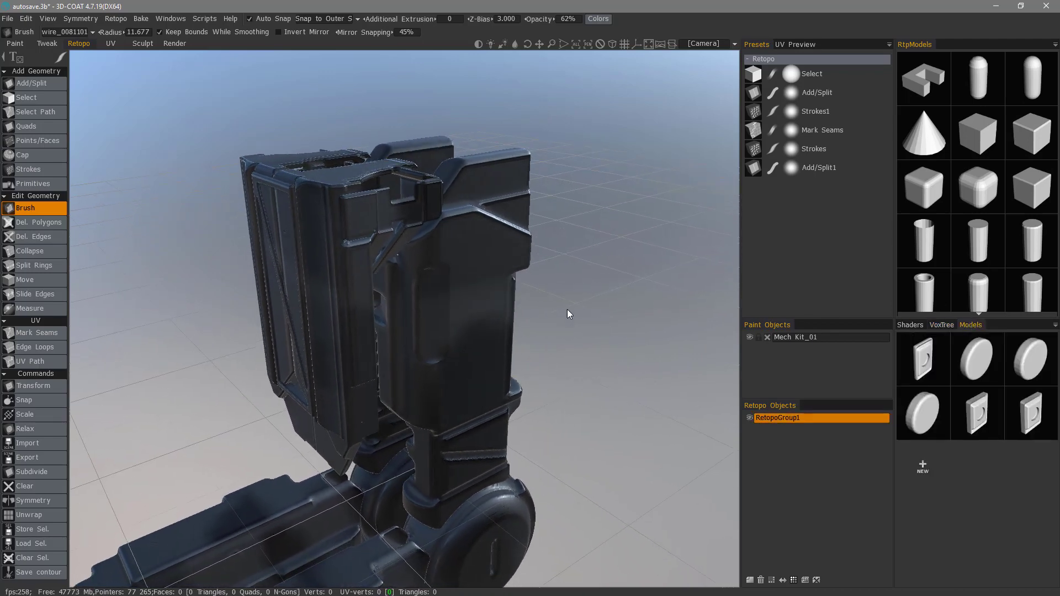
pyautogui.click(980, 418)
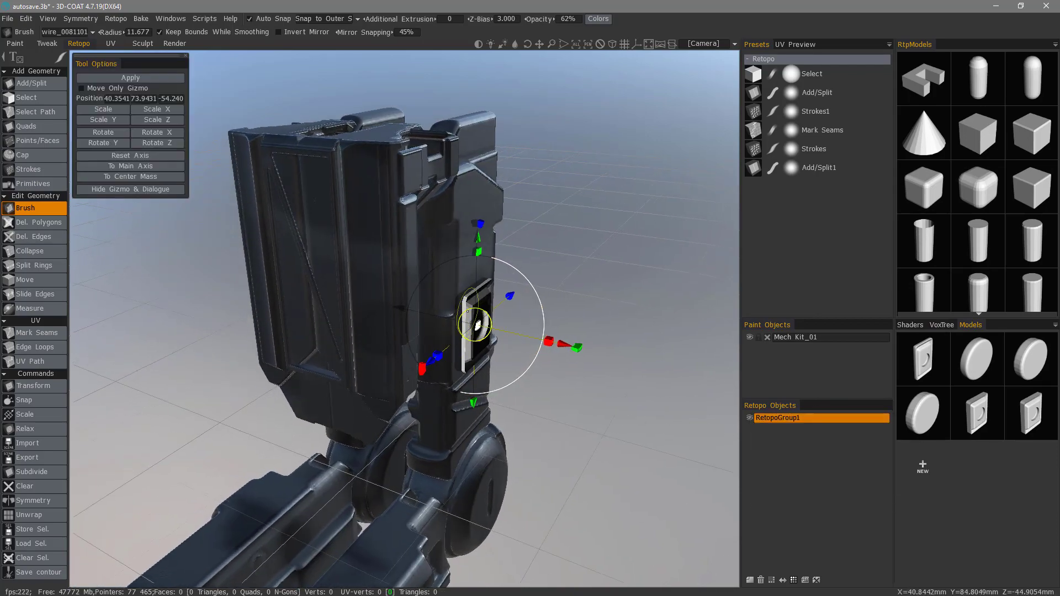
pyautogui.moveTo(599, 381); pyautogui.dragTo(817, 414)
pyautogui.click(143, 78)
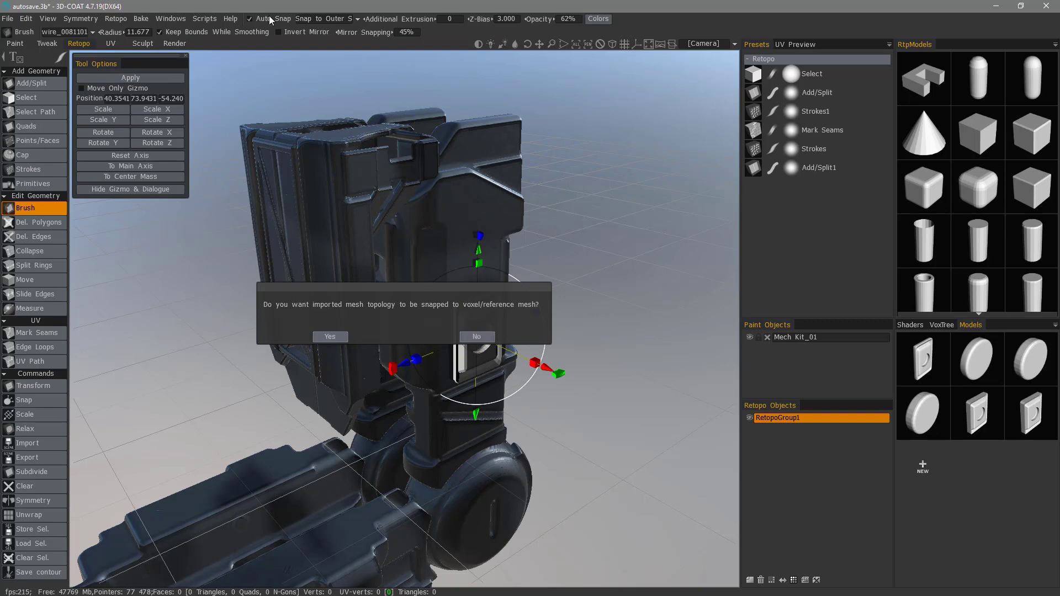
pyautogui.click(463, 335)
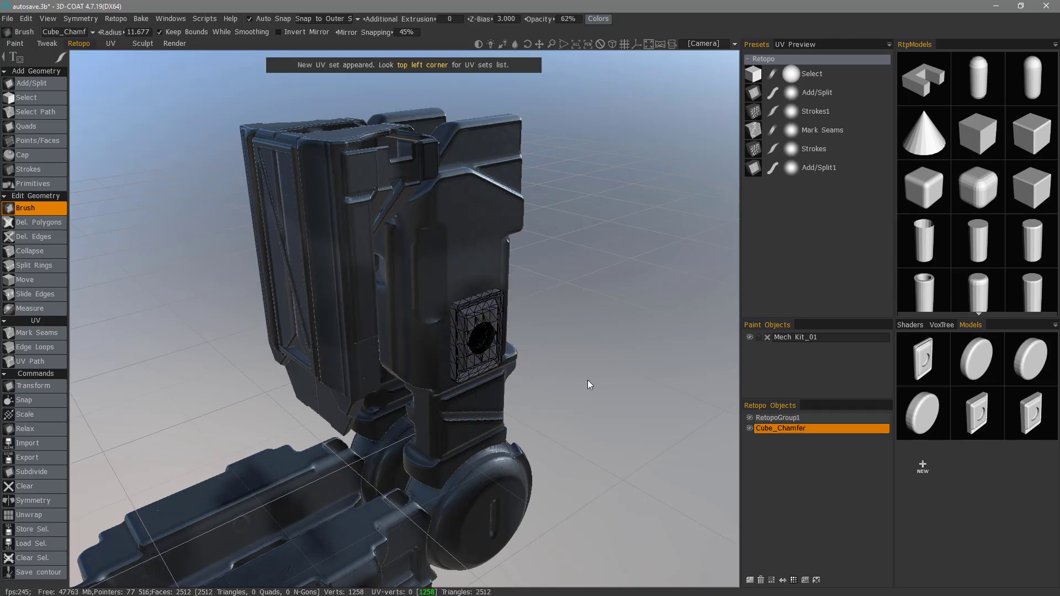
# - Disable Auto Snap, import the upper panel _01Cube_Chamfer from the model library as unsnapped retopo mesh, and toggle its visibility to check it
pyautogui.moveTo(584, 404); pyautogui.dragTo(986, 427)
pyautogui.click(999, 418)
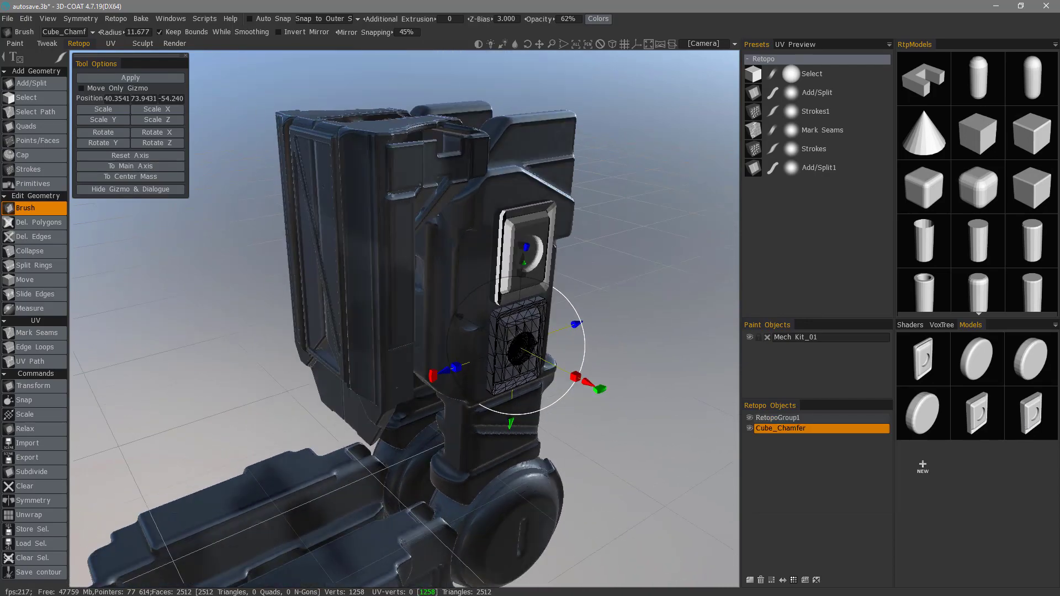
pyautogui.click(141, 79)
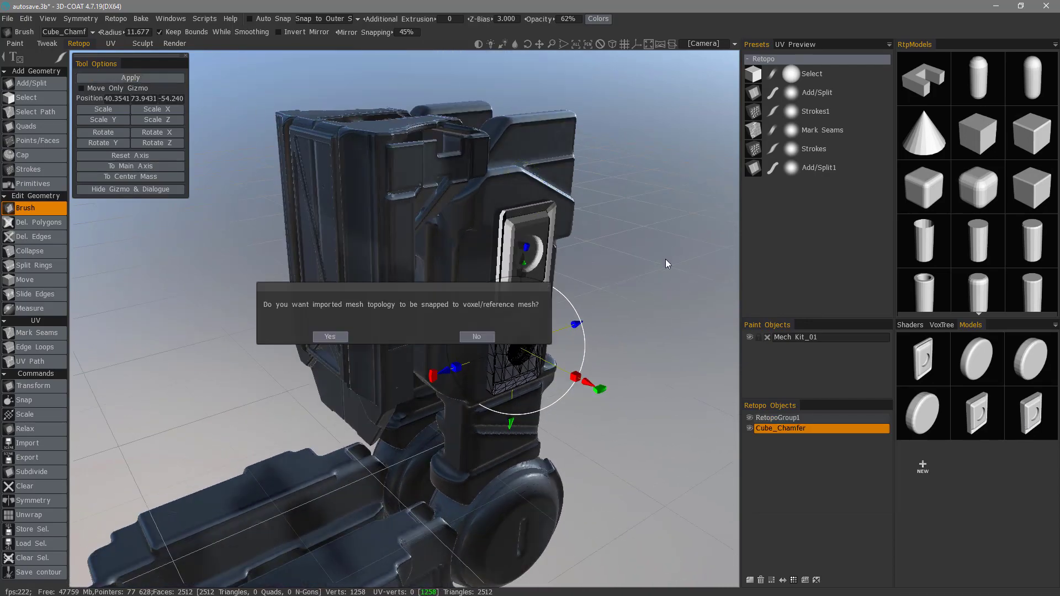
pyautogui.click(476, 336)
pyautogui.moveTo(585, 353); pyautogui.dragTo(695, 453)
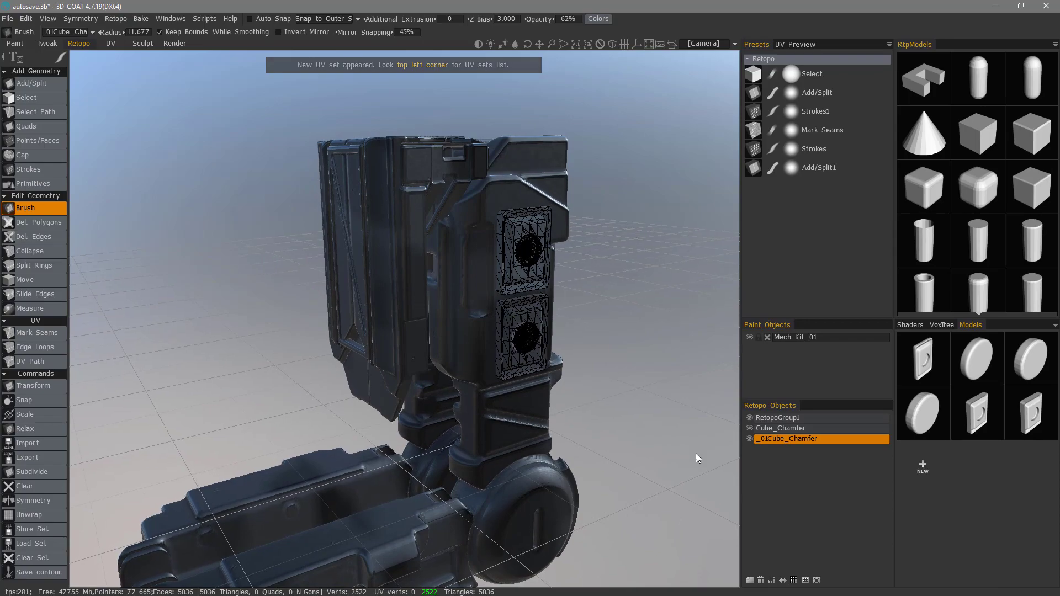
pyautogui.click(750, 440)
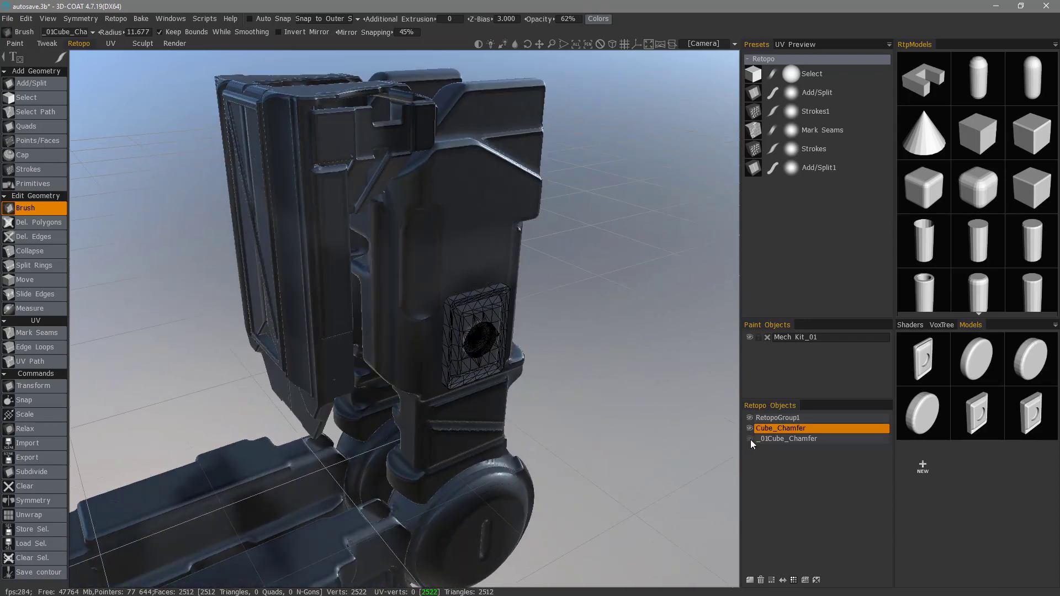
pyautogui.click(750, 440)
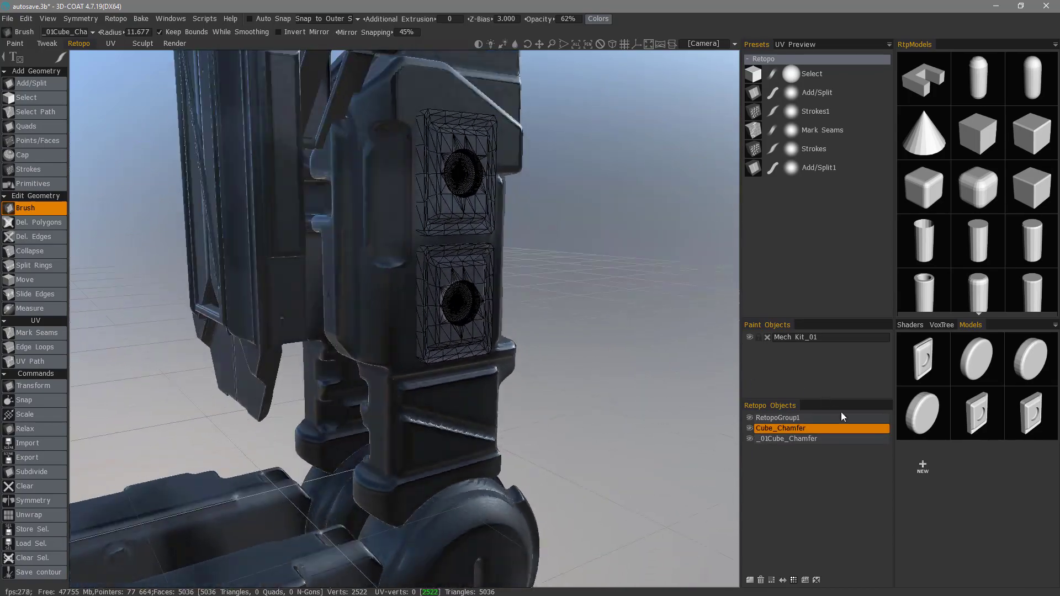
# - Import the lower disc Volume13 from the model library as a retopo mesh without snapping it to the reference mesh
pyautogui.click(926, 421)
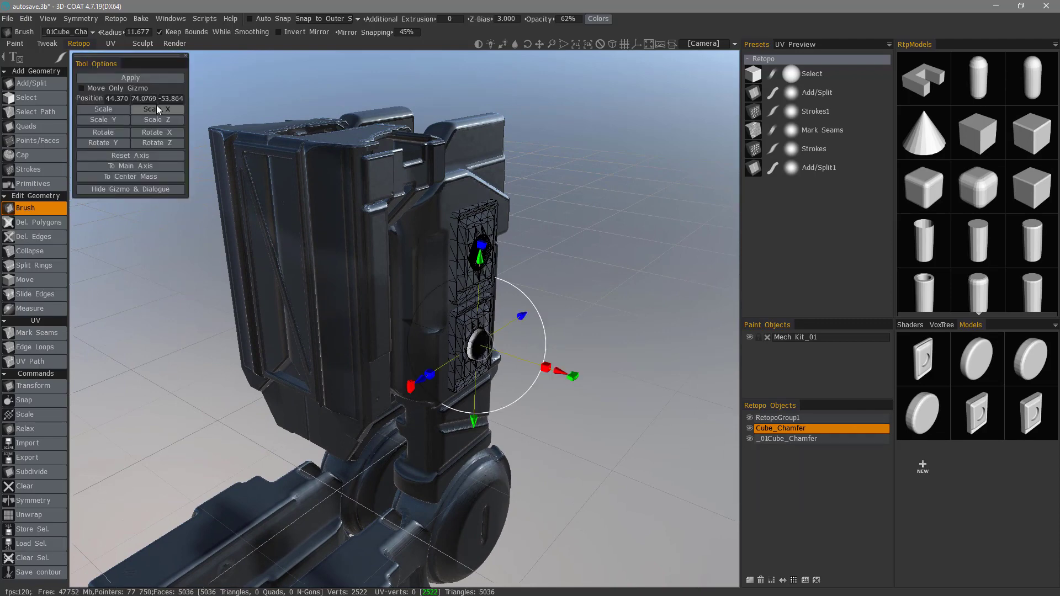
pyautogui.click(131, 77)
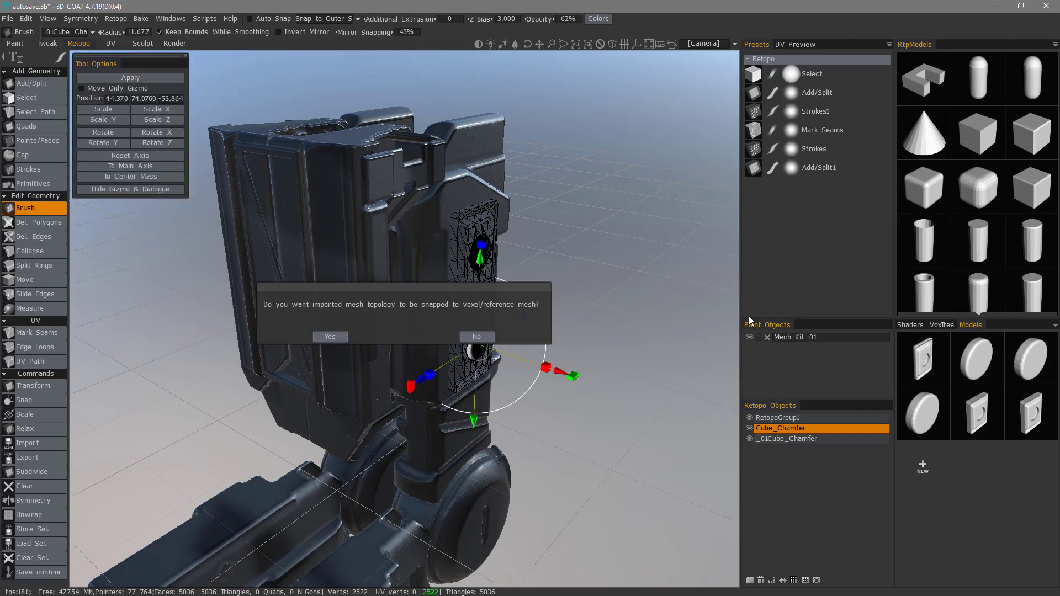
pyautogui.click(476, 337)
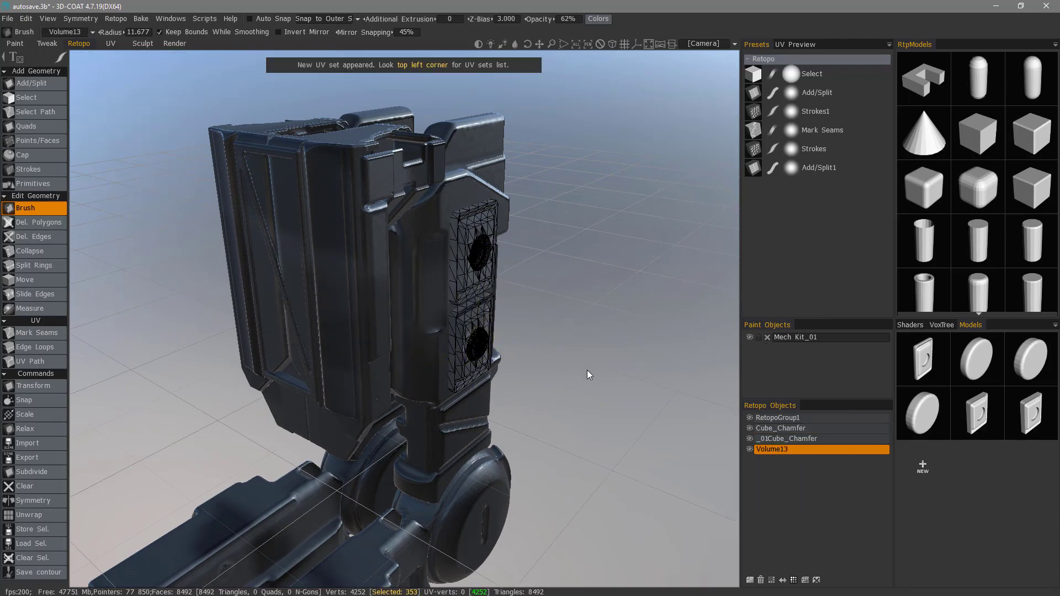
# - Import the upper disc Volume14 from the model library as an unsnapped retopo mesh and inspect both panels with their discs
pyautogui.click(1021, 371)
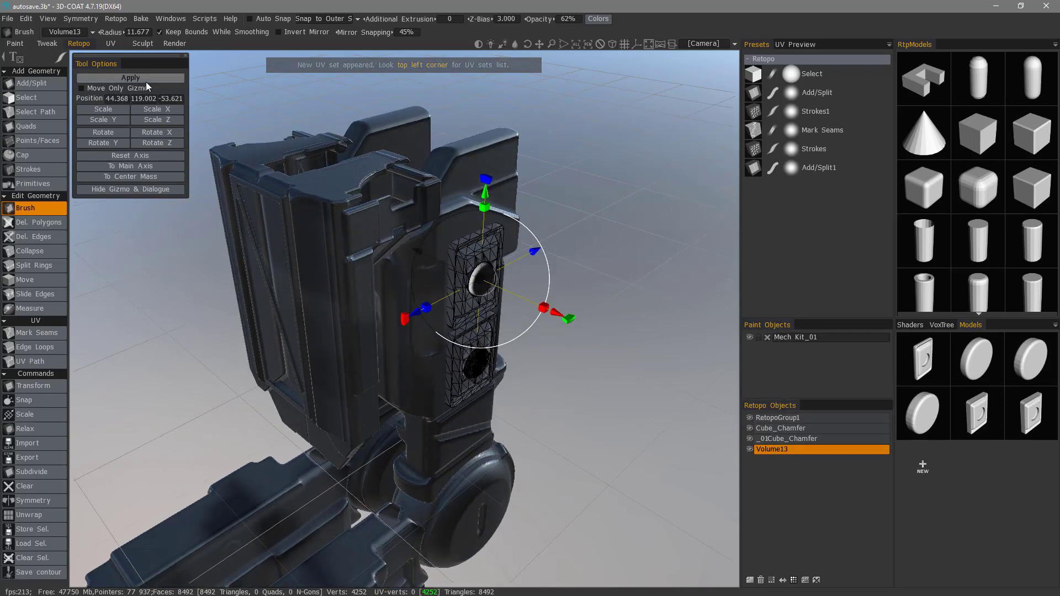
pyautogui.click(146, 80)
pyautogui.click(474, 337)
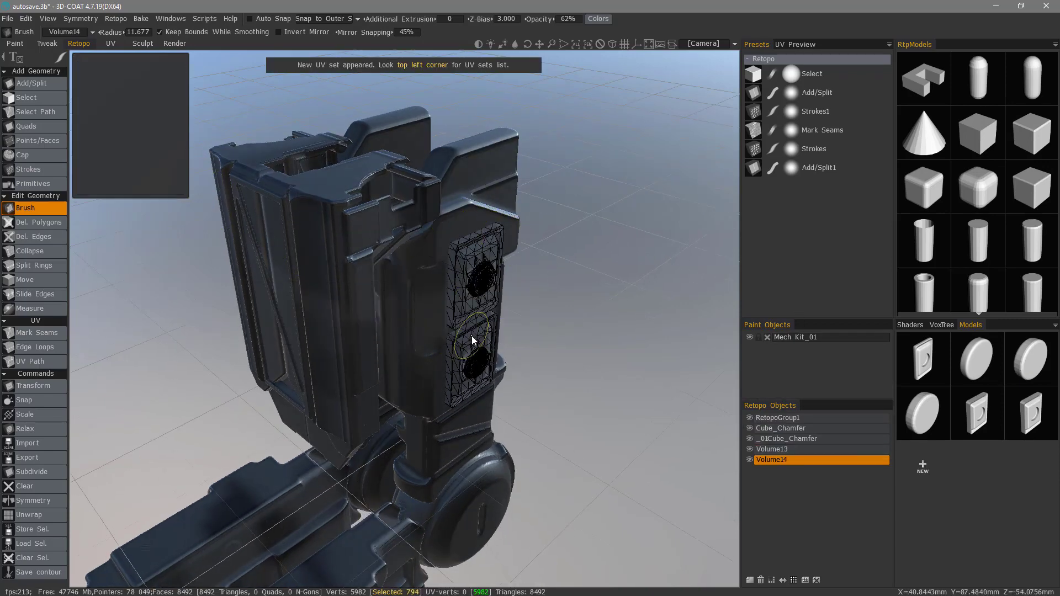
pyautogui.moveTo(584, 371); pyautogui.dragTo(596, 328)
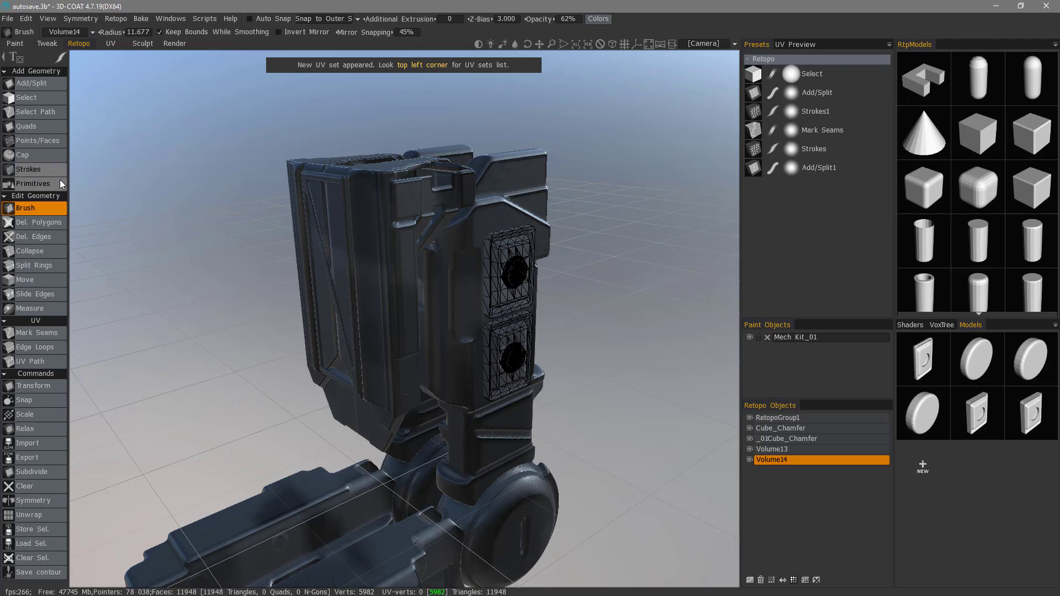
pyautogui.keyDown('alt'); pyautogui.moveTo(60, 185); pyautogui.dragTo(159, 220); pyautogui.keyUp('alt')
pyautogui.keyDown('alt'); pyautogui.moveTo(159, 220); pyautogui.dragTo(493, 313, button='right'); pyautogui.keyUp('alt')
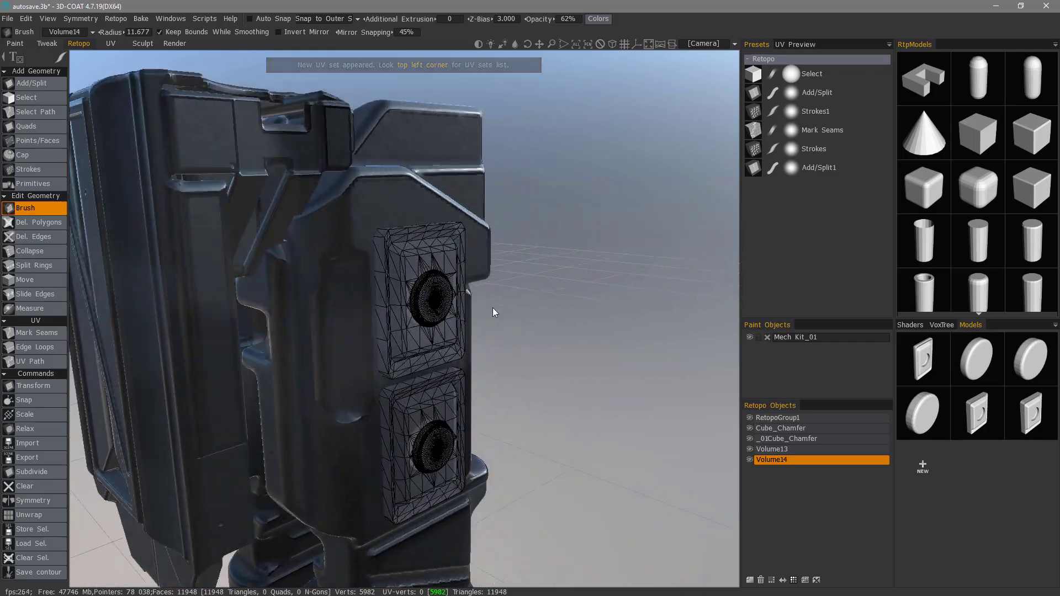